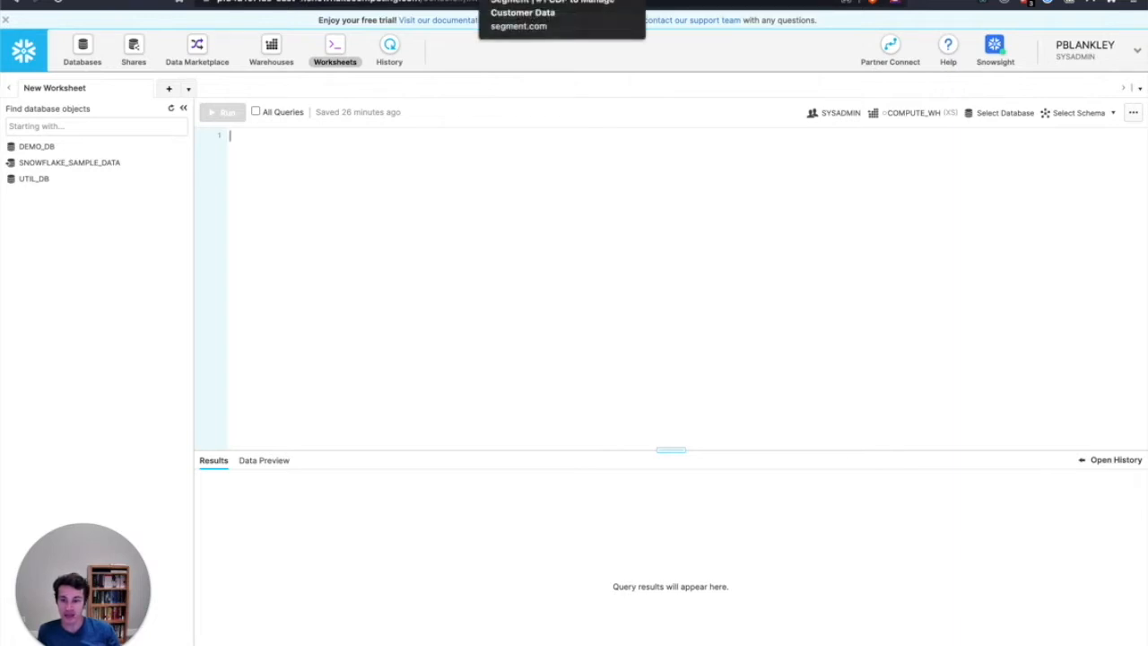
Review Segment's website, workspace overview and Analytics.js quickstart, examining the setup snippet and the identify and track code samples
click(481, 5)
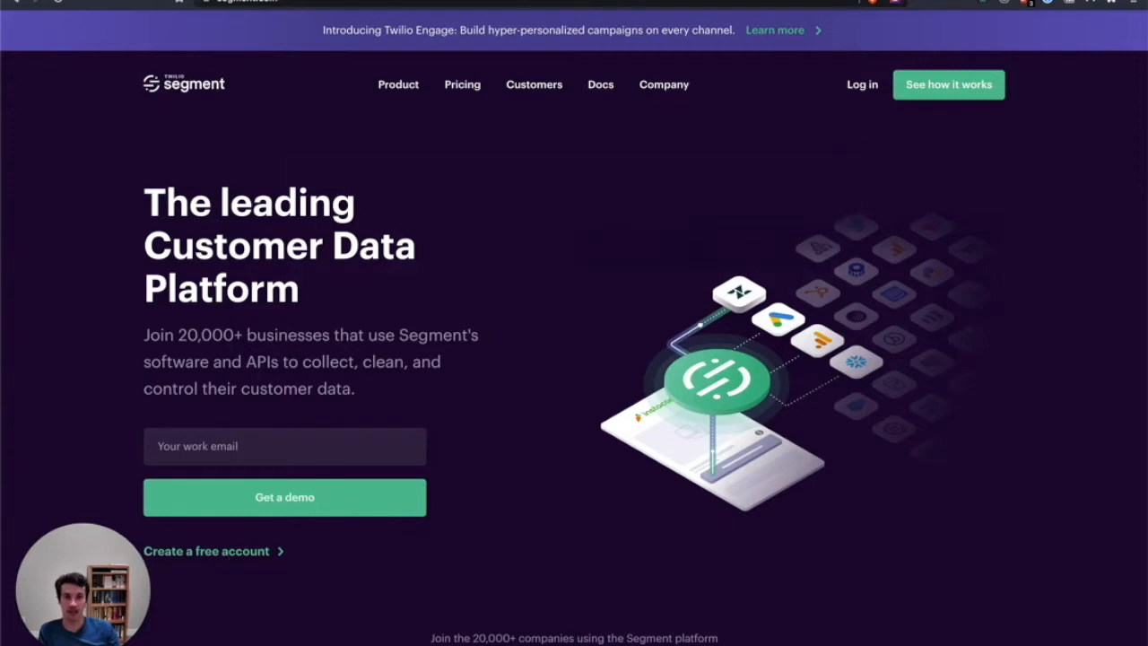
click(574, 2)
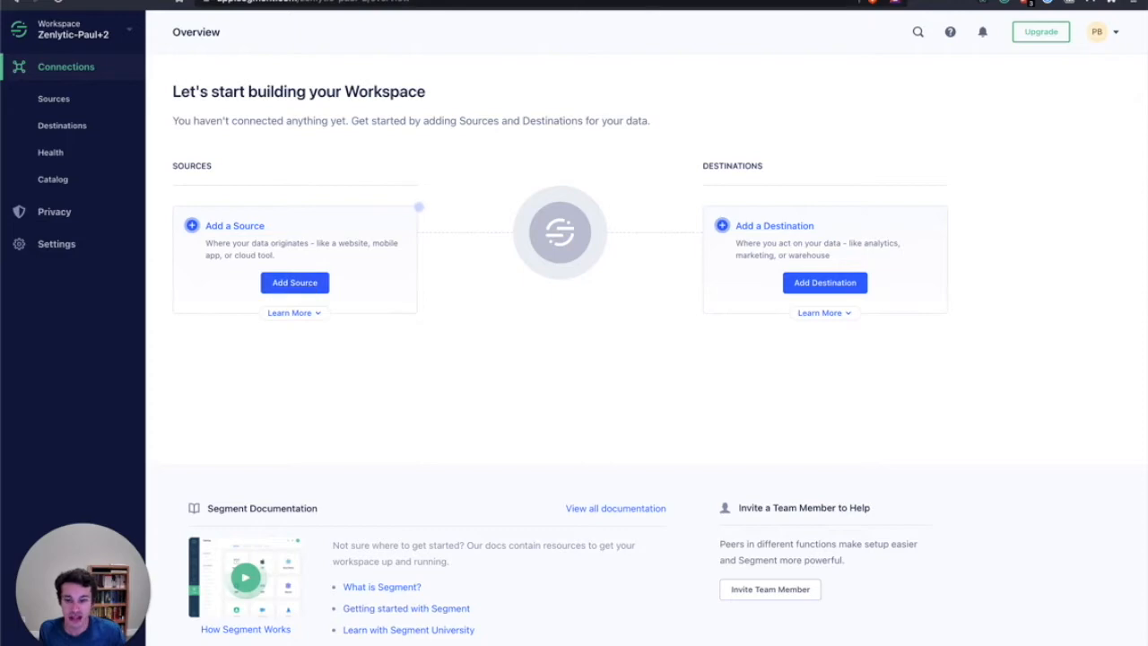
click(708, 3)
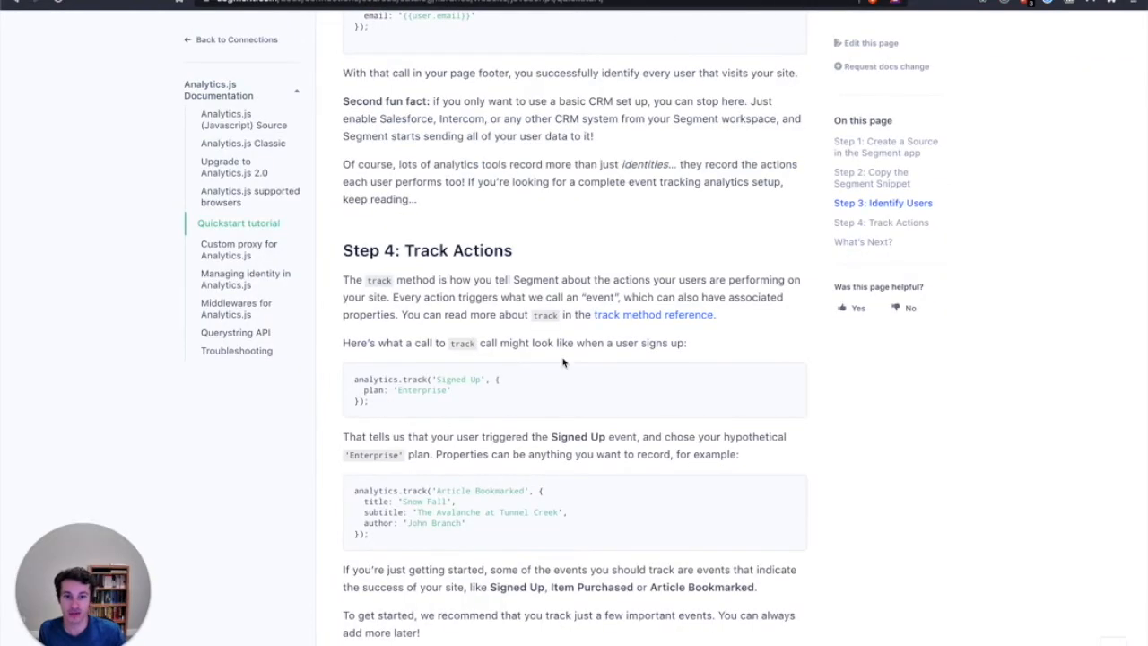
scroll(563, 363, up, 15)
scroll(563, 359, up, 3)
drag(402, 224, 345, 171)
scroll(449, 391, down, 7)
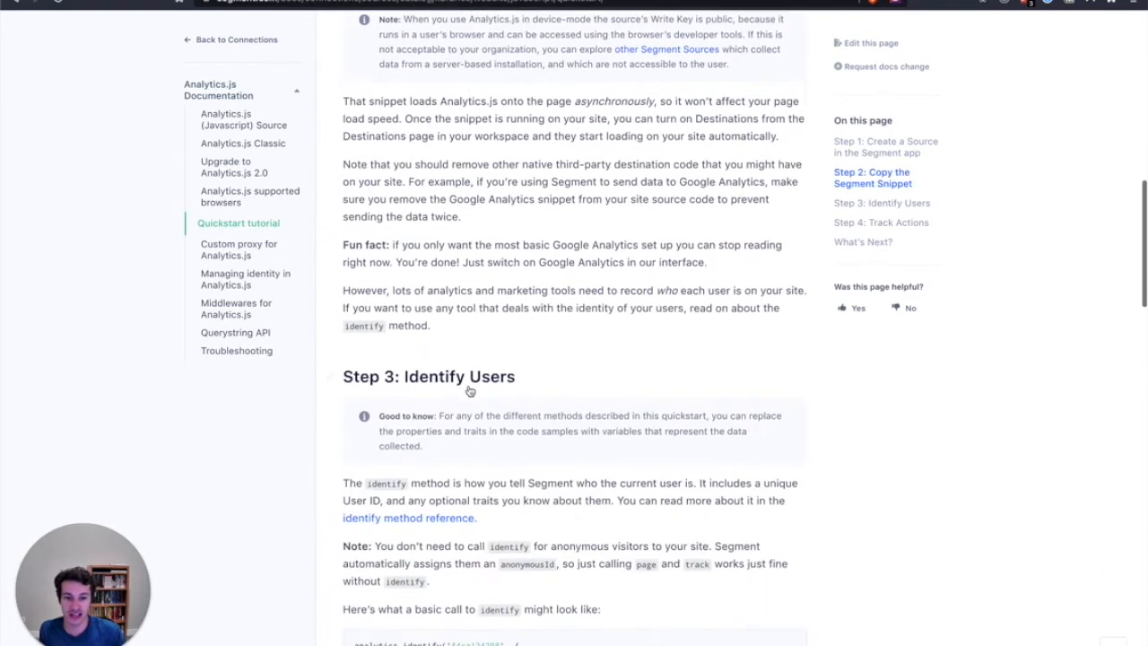
drag(378, 396, 354, 368)
scroll(408, 451, down, 8)
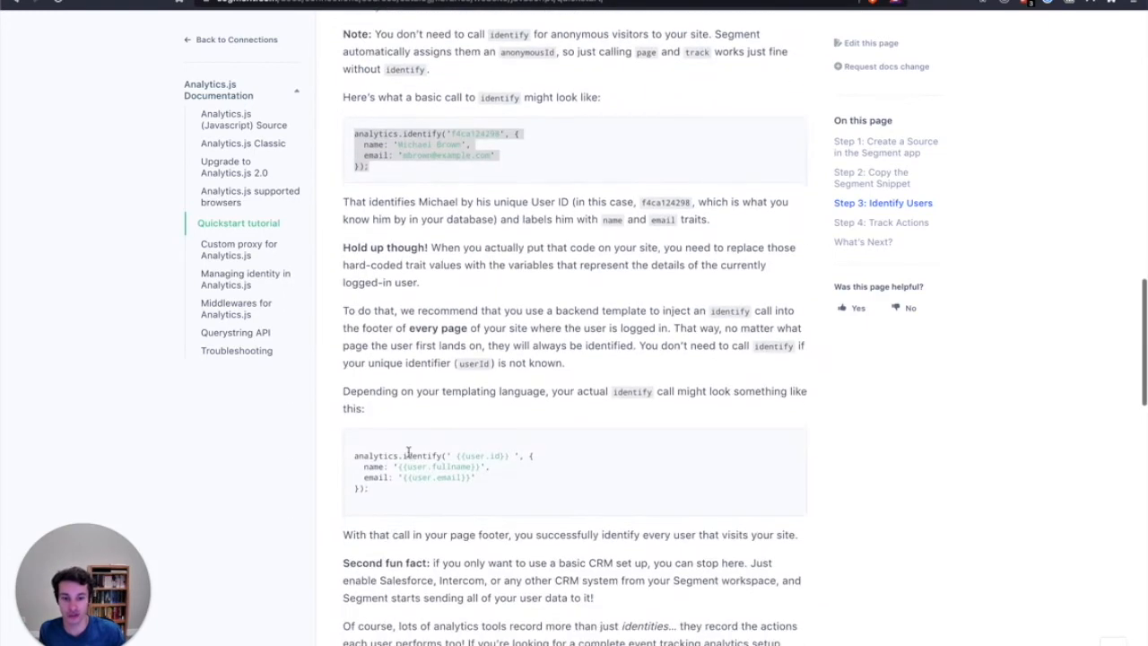
drag(395, 552, 344, 502)
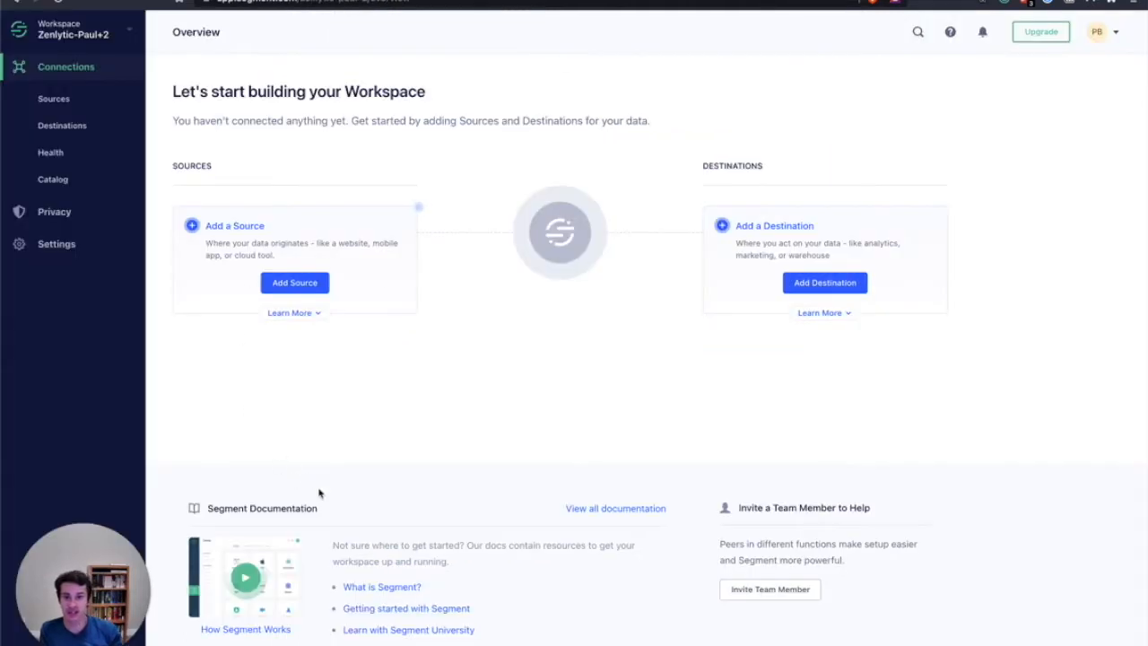
Begin adding a Javascript website source to the Segment workspace
click(295, 284)
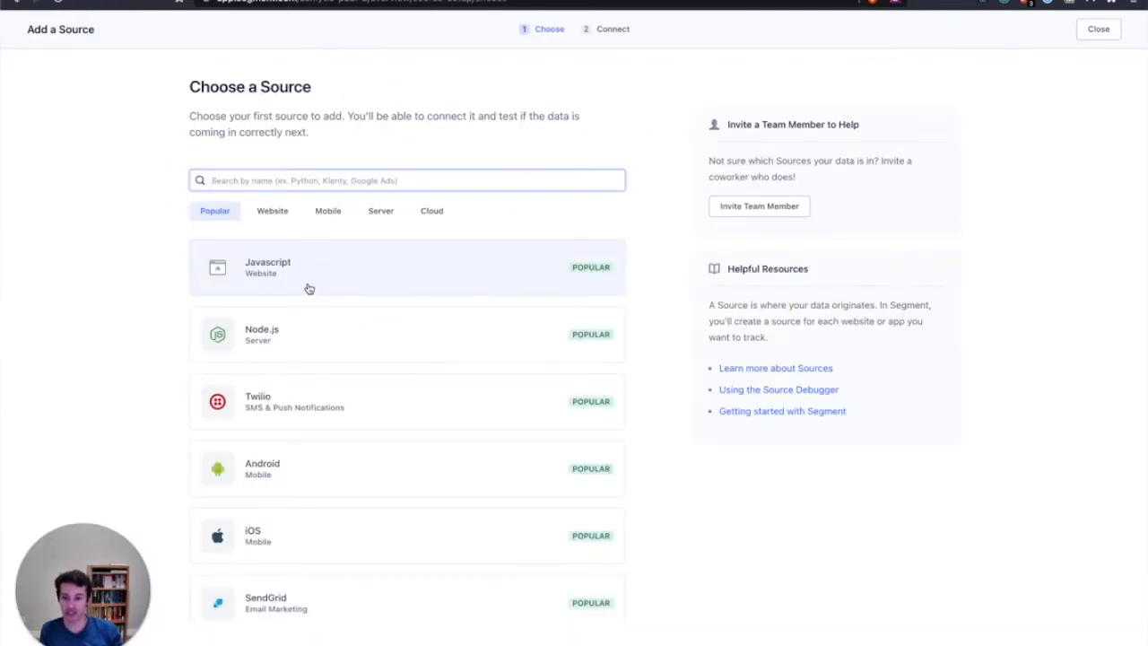
click(308, 287)
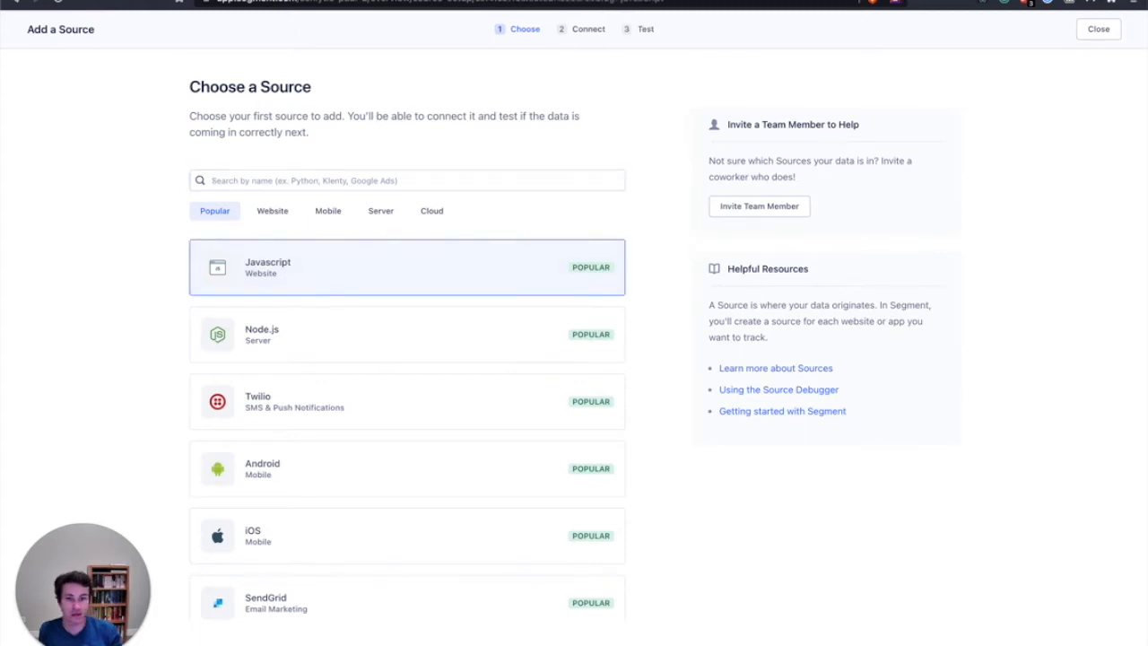
click(267, 300)
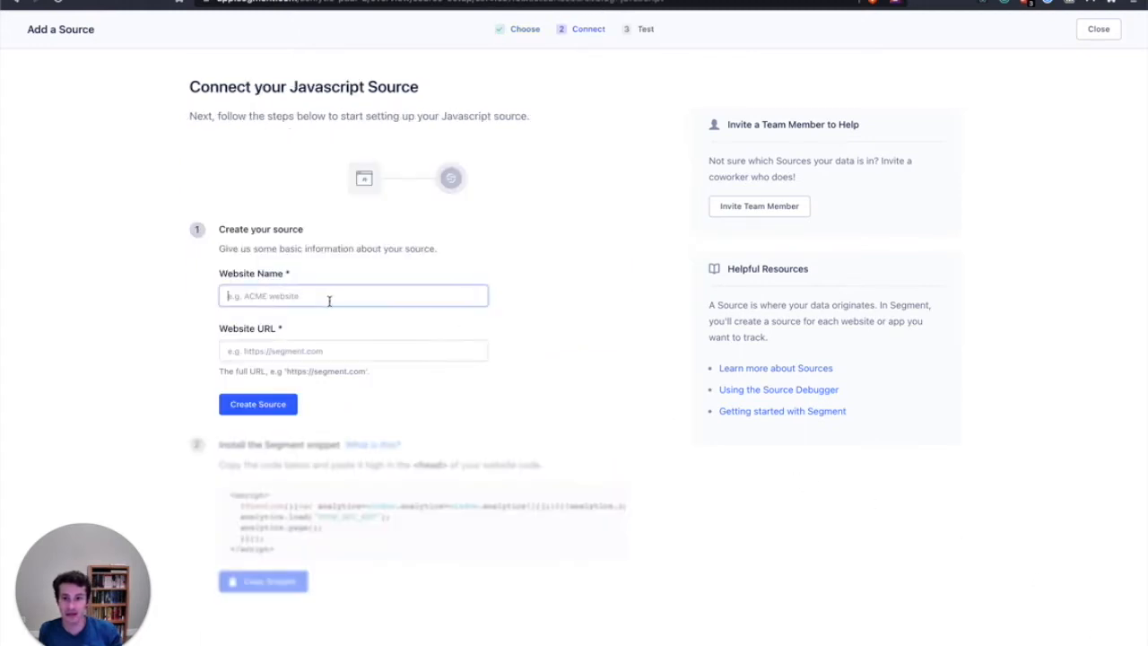
Name the website exquanta.com and try to create the source with exquanta.com as its URL
text(exquanta.com)
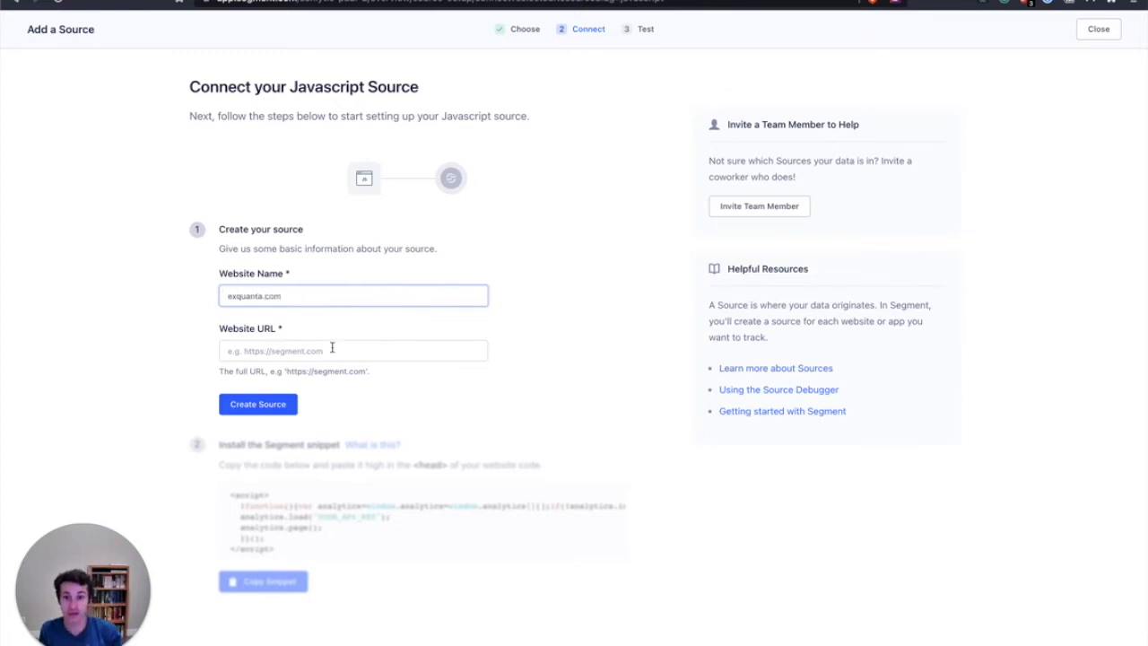
drag(284, 296, 172, 302)
key(ctrl+c)
click(240, 353)
key(ctrl+v)
click(260, 405)
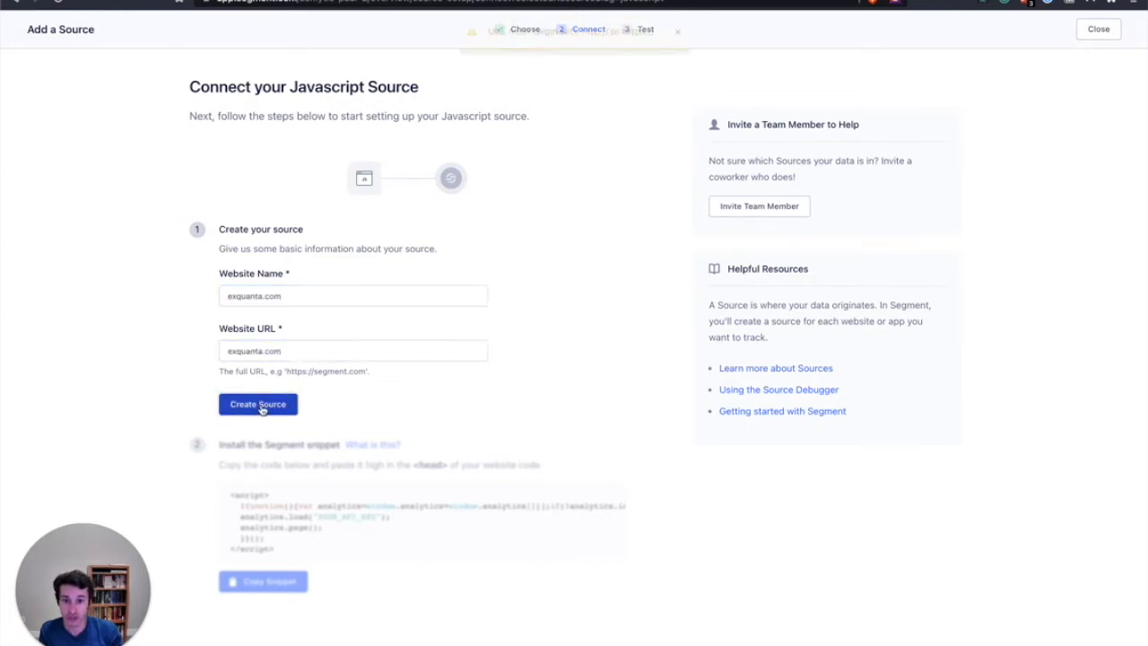
click(224, 353)
text(https:)
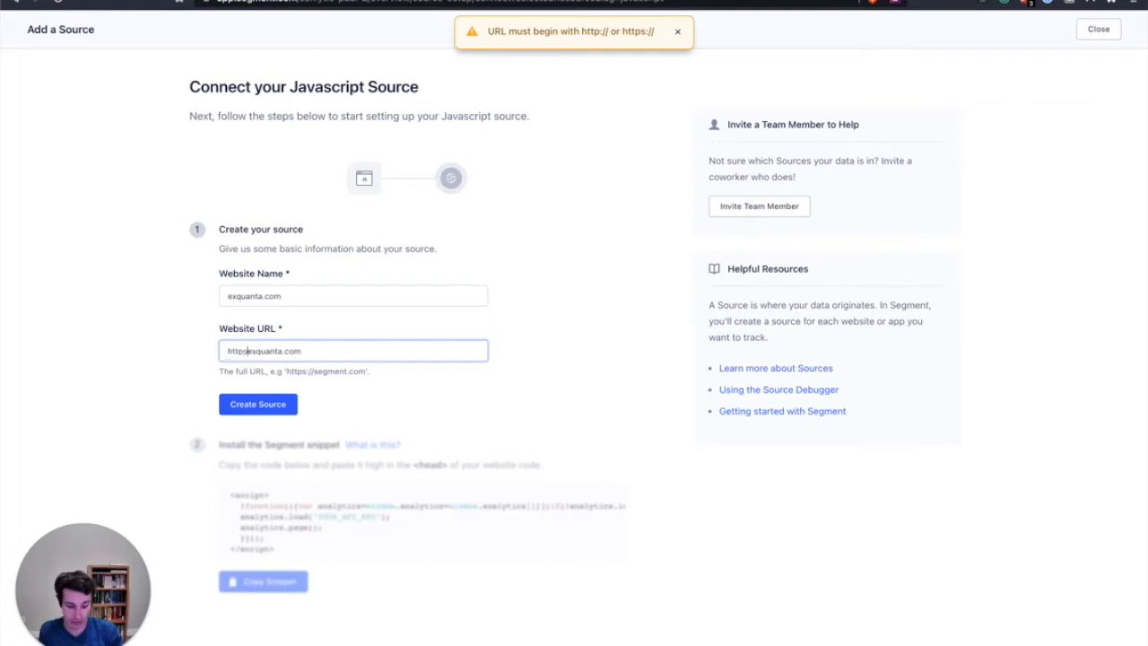
text(//)
key(Return)
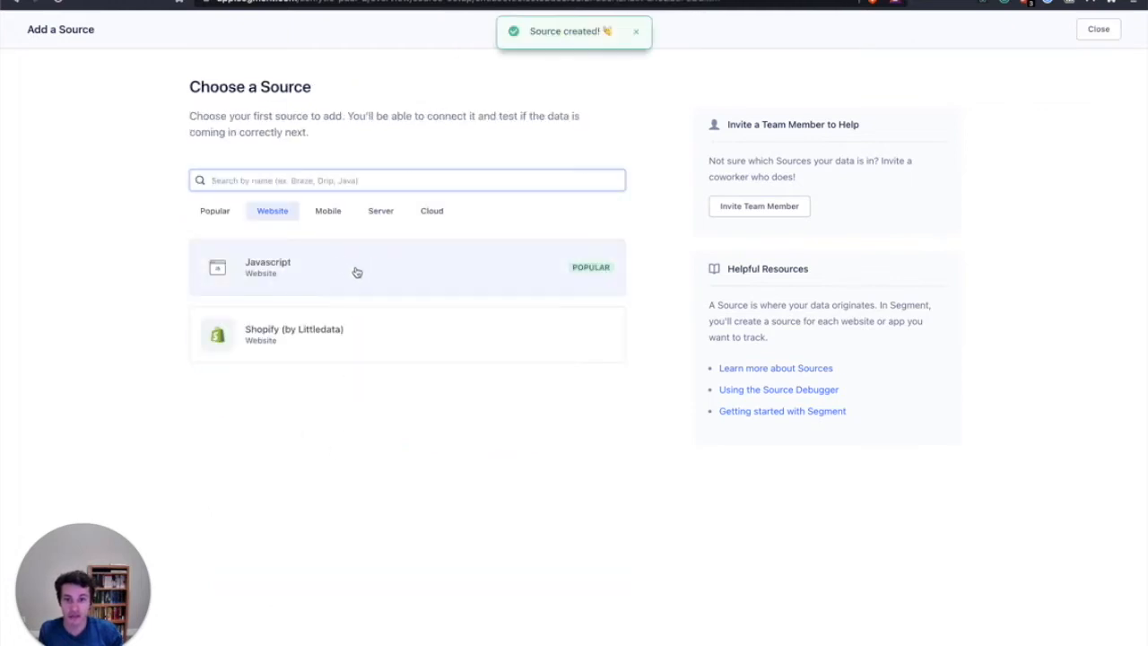
Examine the Javascript source's Segment snippet and test the connection for page visits
click(342, 282)
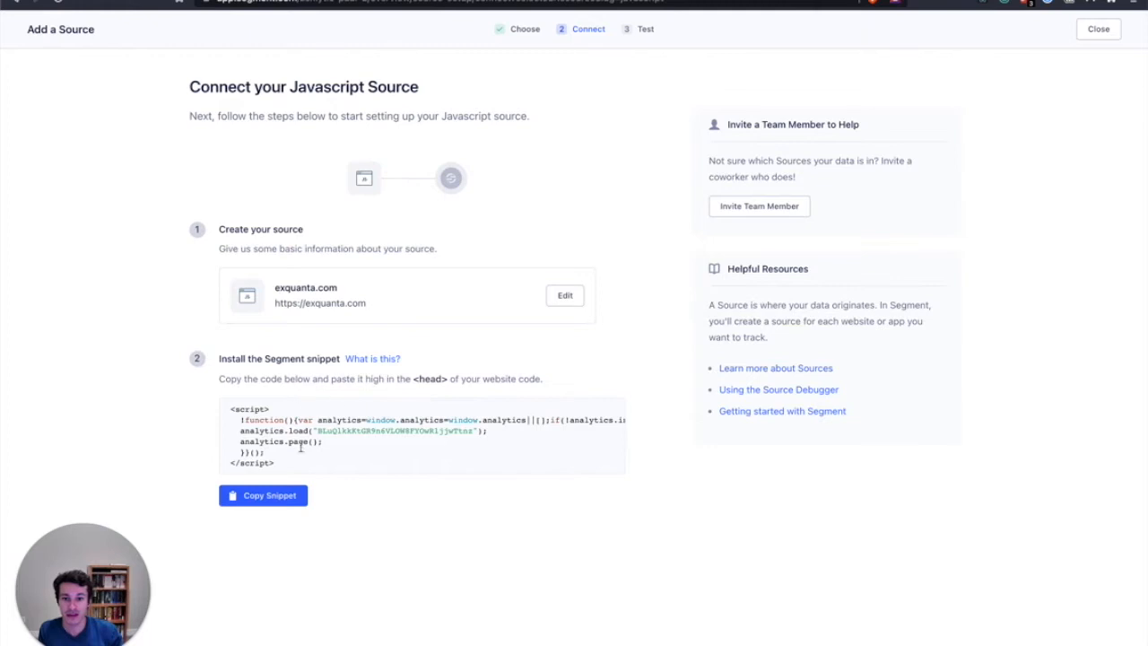
drag(285, 472, 223, 415)
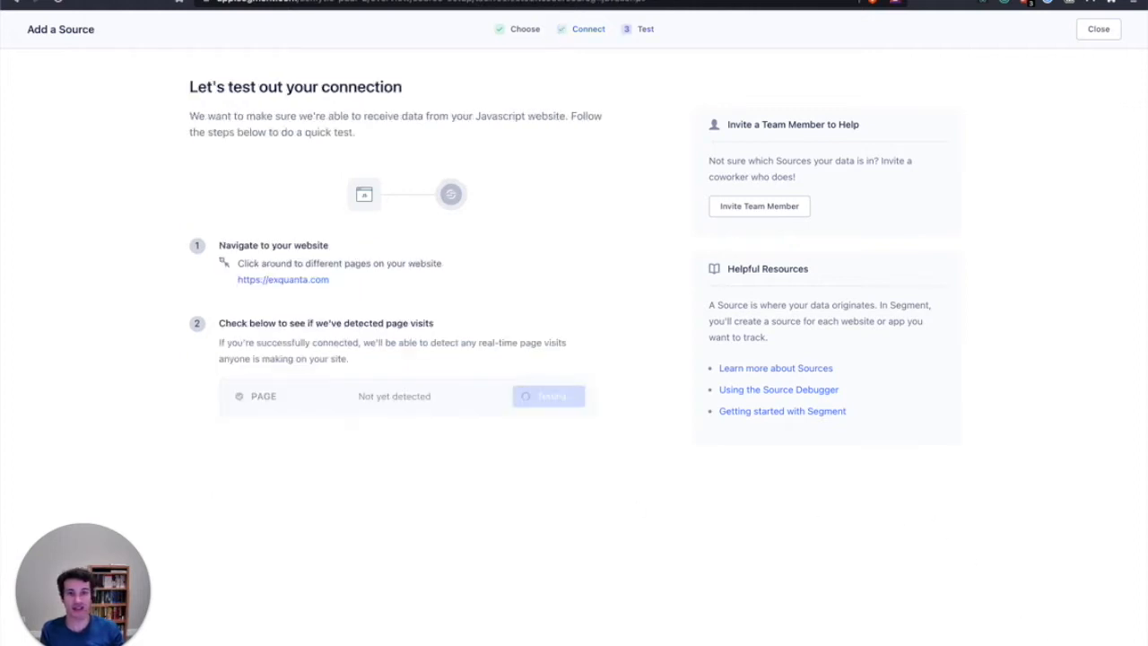
click(557, 397)
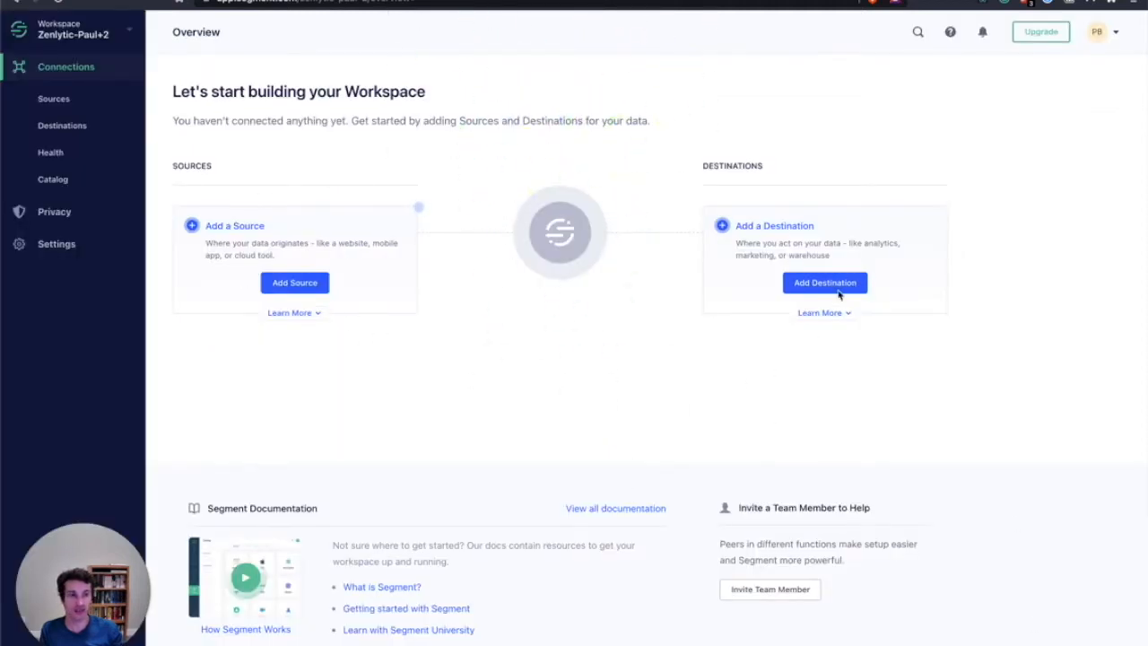
Add a Snowflake destination and connect it to the Javascript website source
click(810, 283)
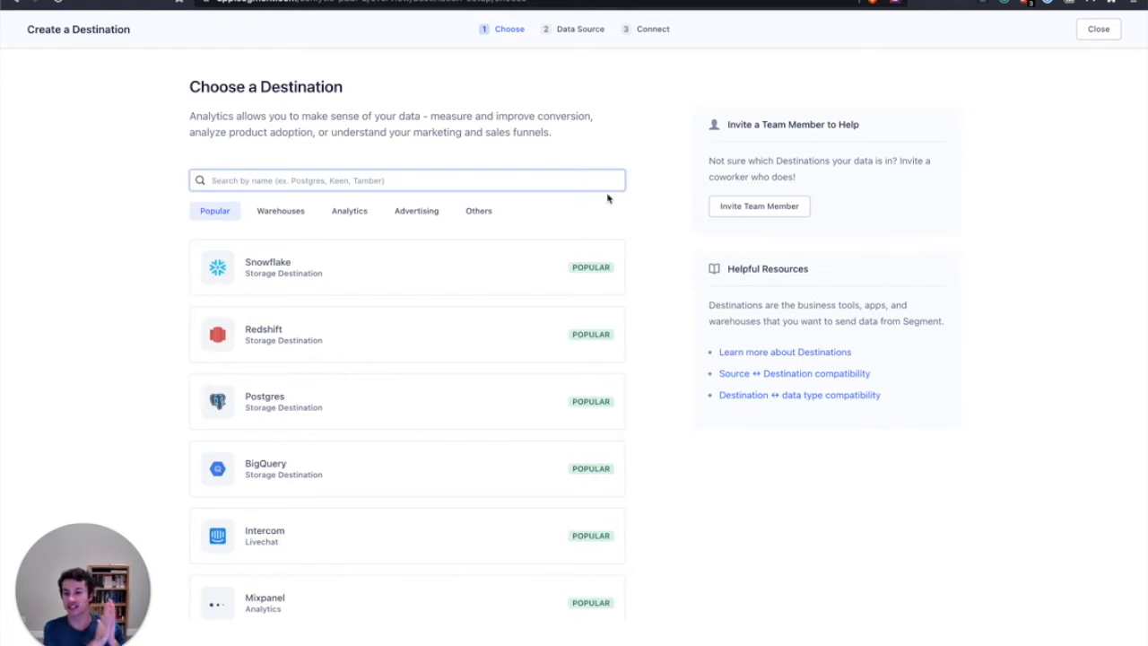
click(487, 275)
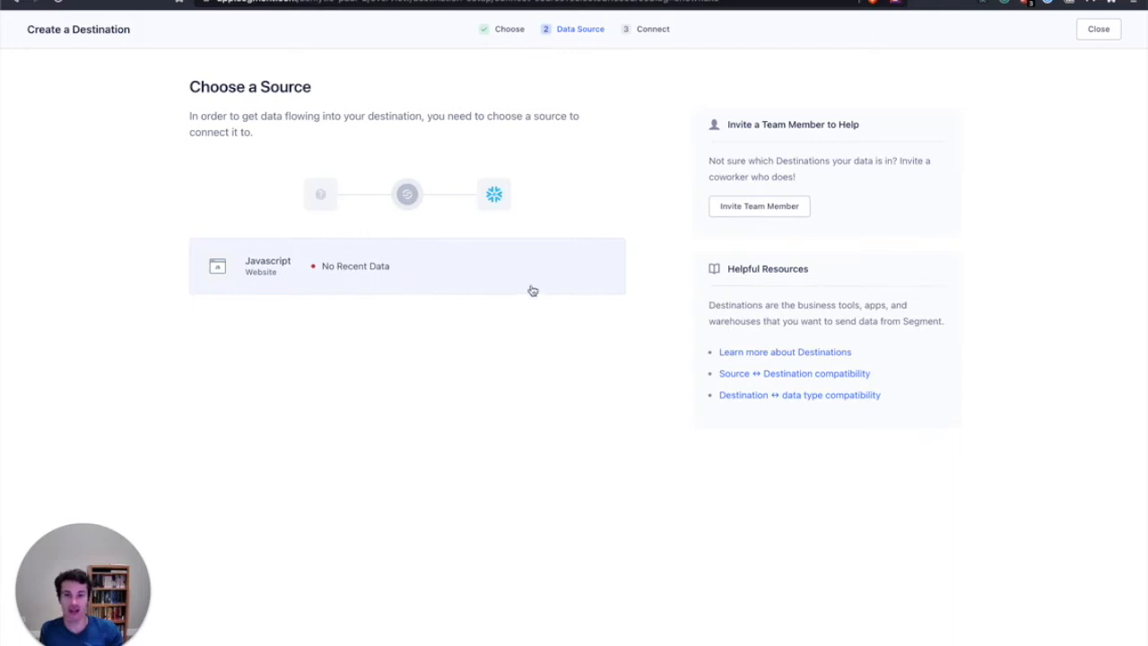
click(551, 248)
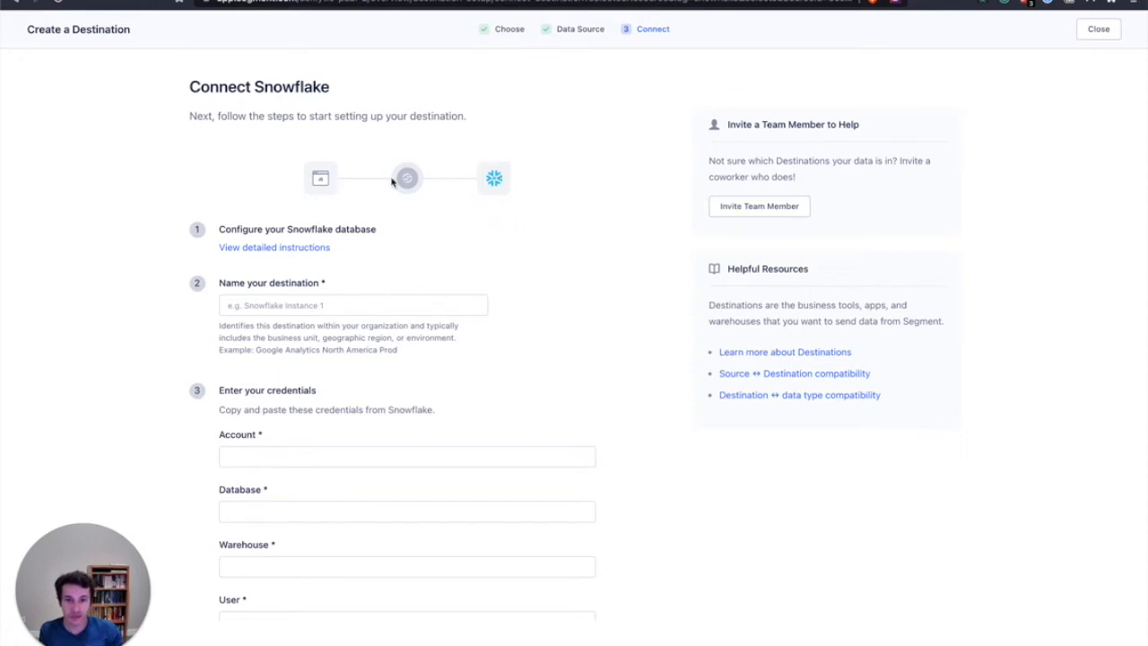
Name the destination Snowflake and paste the Snowflake account identifier into its credentials
click(315, 303)
text(Snowfla)
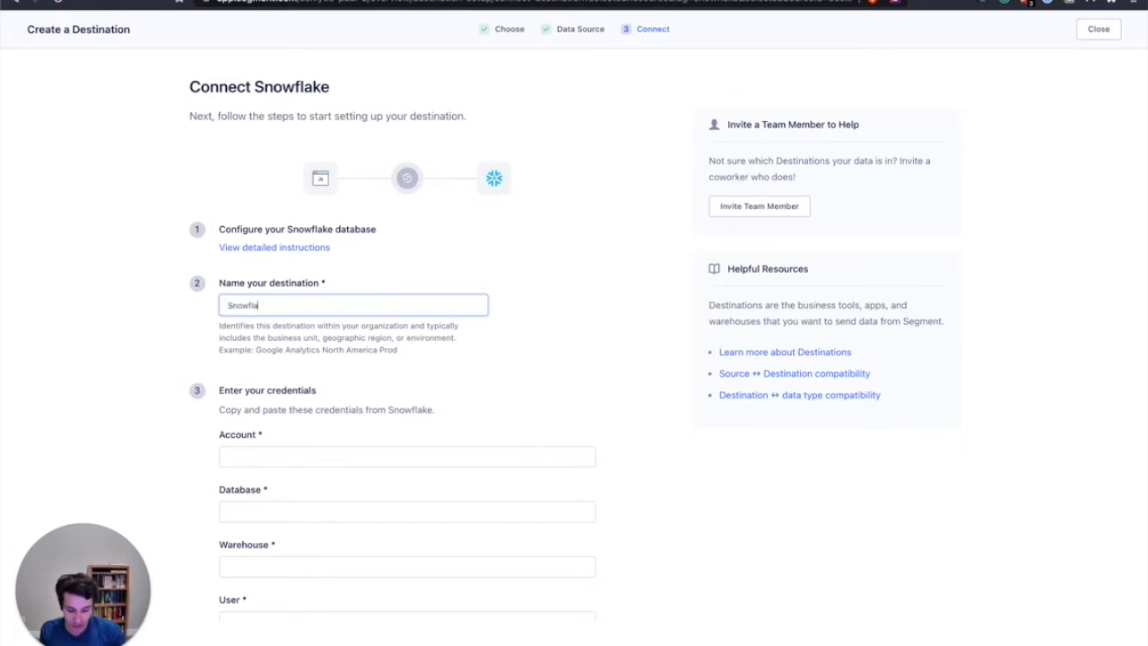
text(ke)
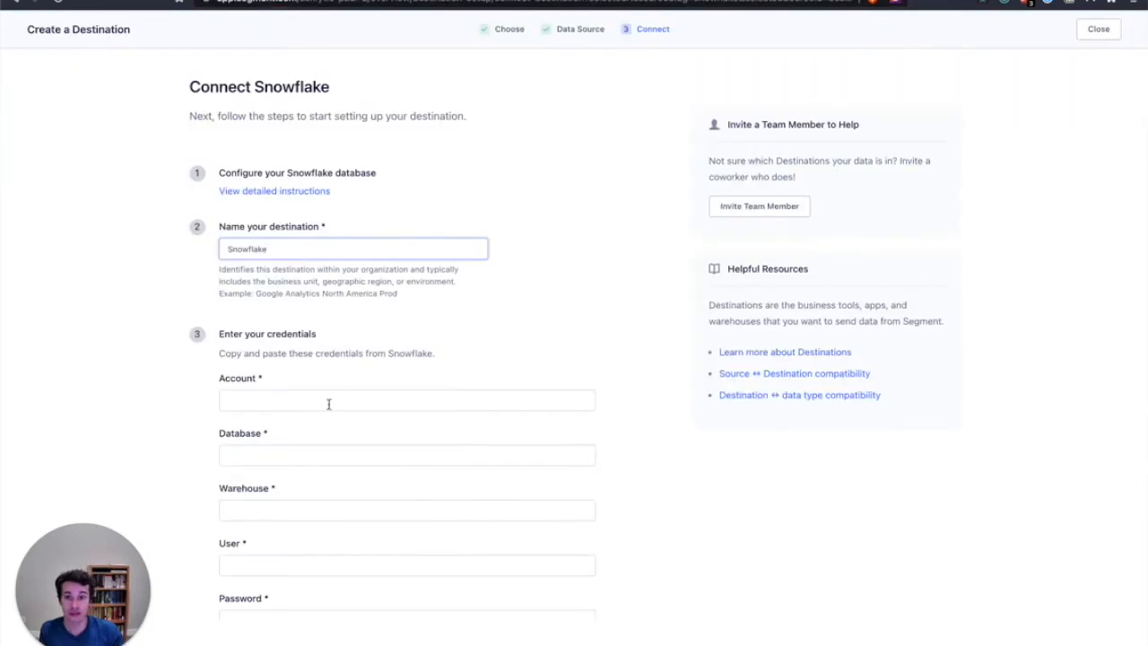
click(327, 402)
text(pfa42107.us-east-1)
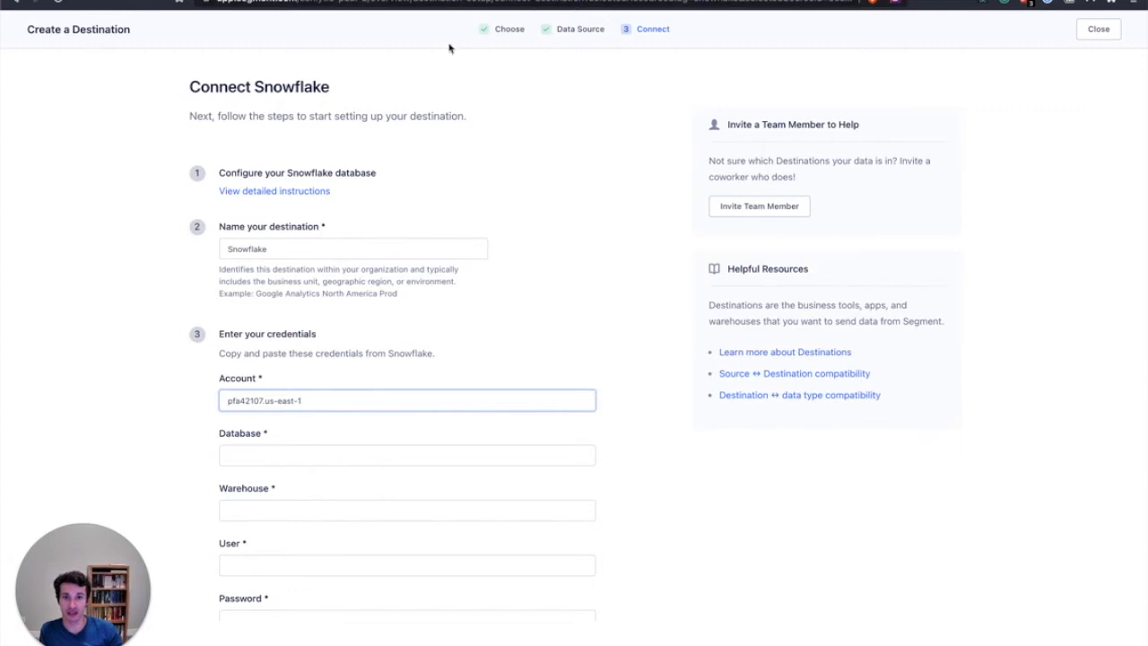
Check the databases in Snowflake and enter RAW as the destination's database
key(ctrl+Tab)
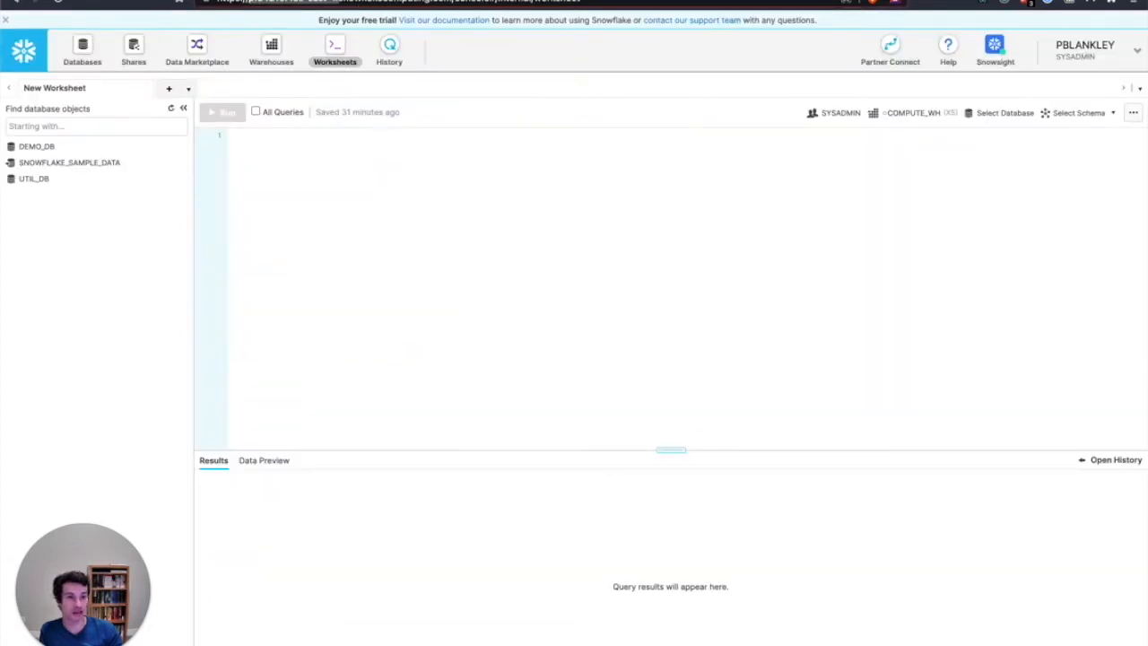
key(ctrl+shift+Tab)
click(284, 457)
text(S)
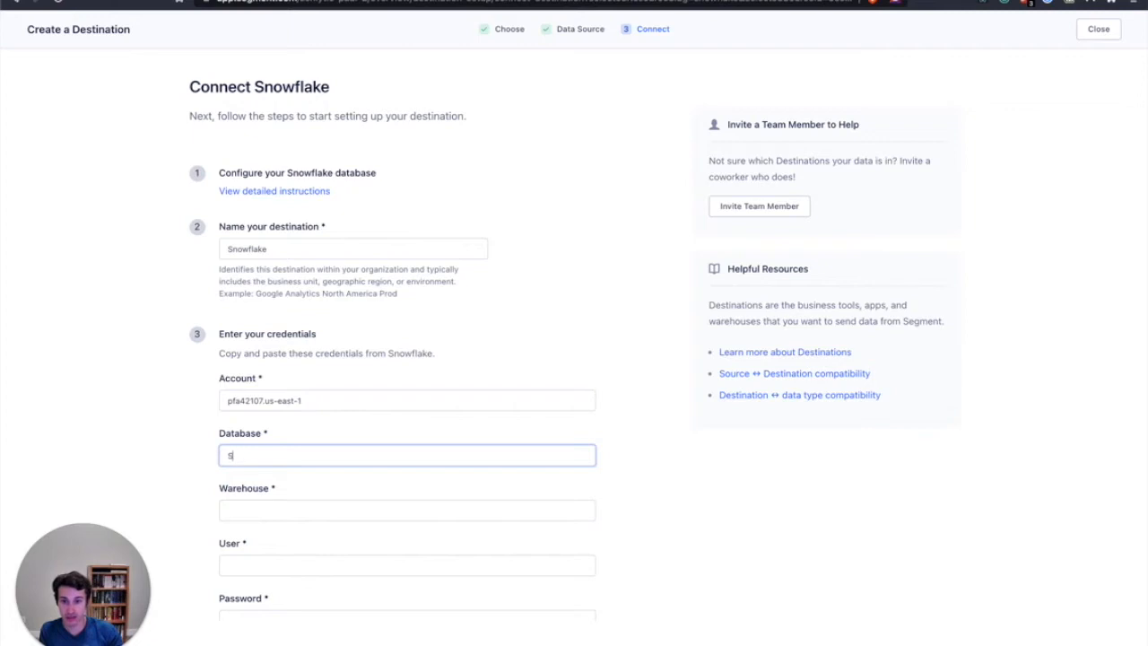
text(ERAW)
scroll(294, 500, down, 1)
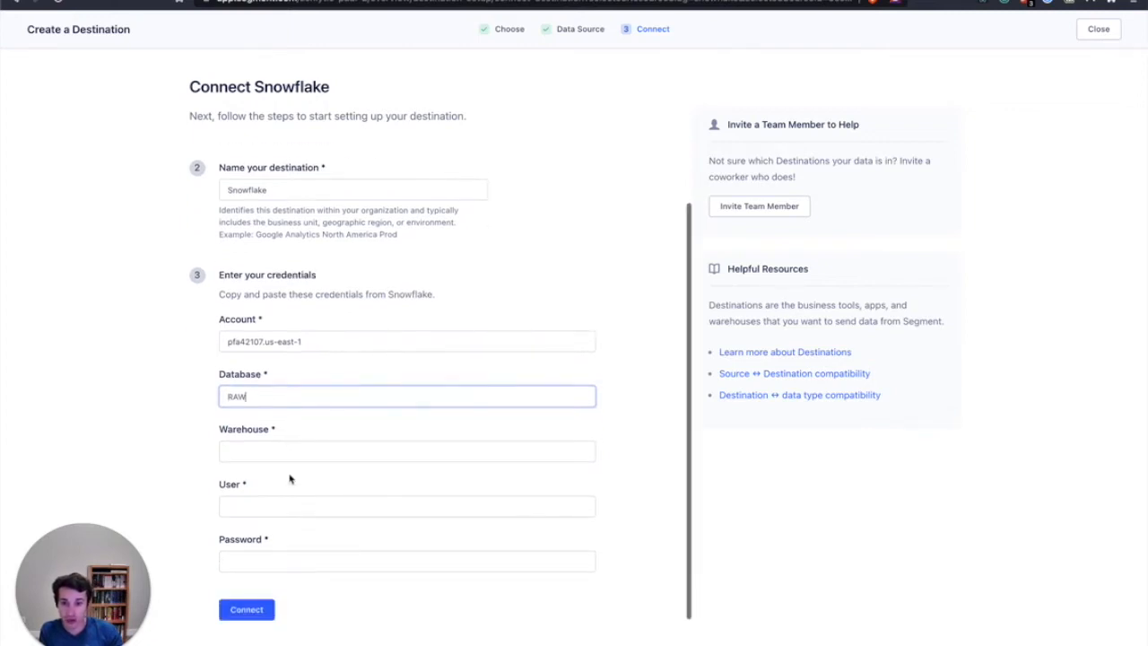
Set the destination's database to SEGMENT and its warehouse to COMPUTE_WH
drag(260, 396, 203, 399)
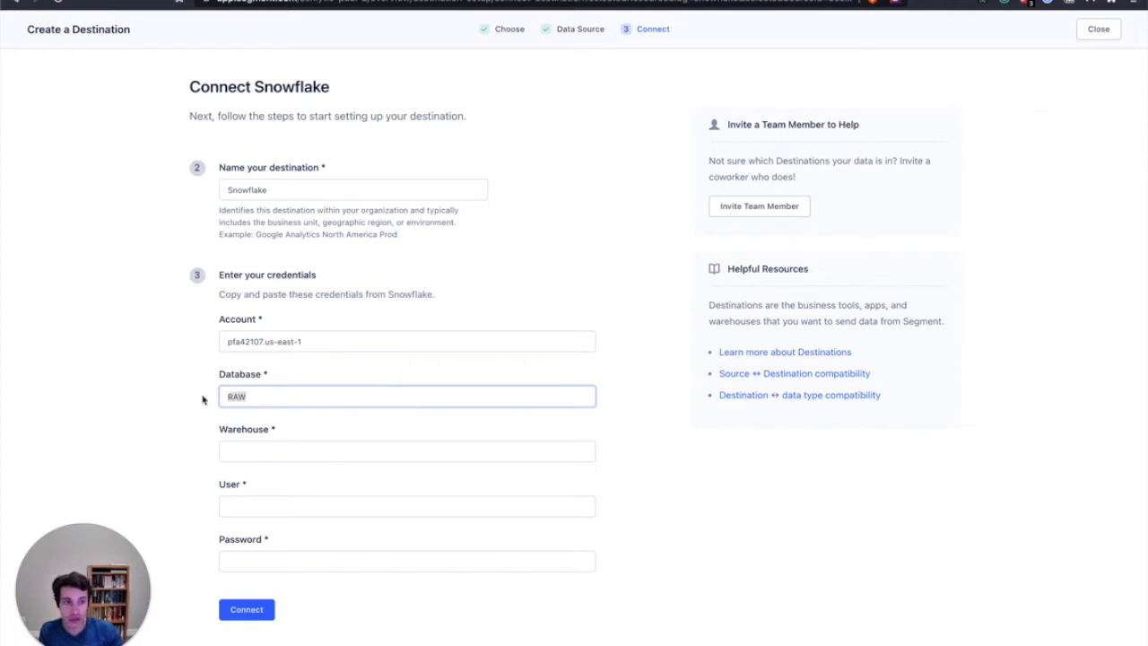
text(SEGMENT)
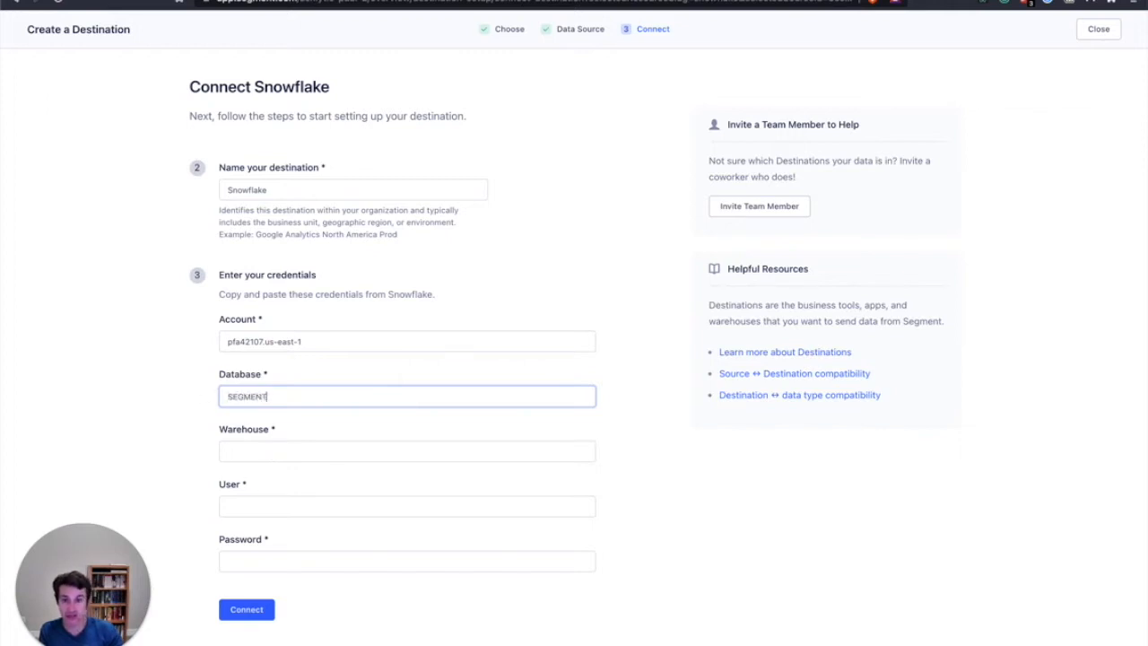
click(238, 458)
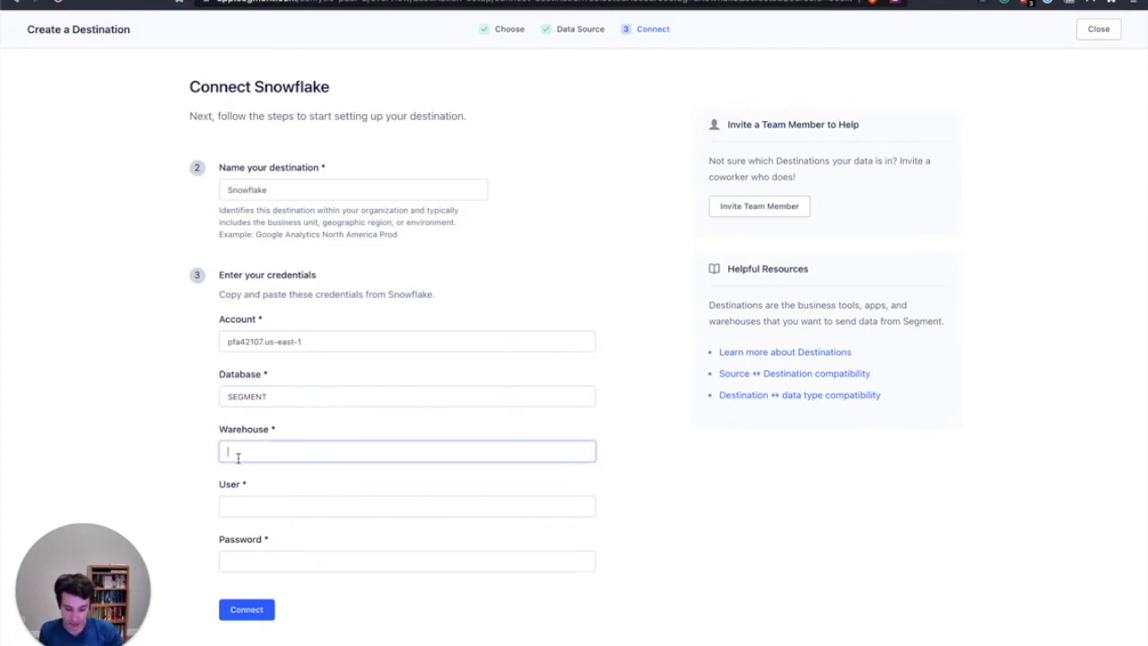
text(LOAD_WH)
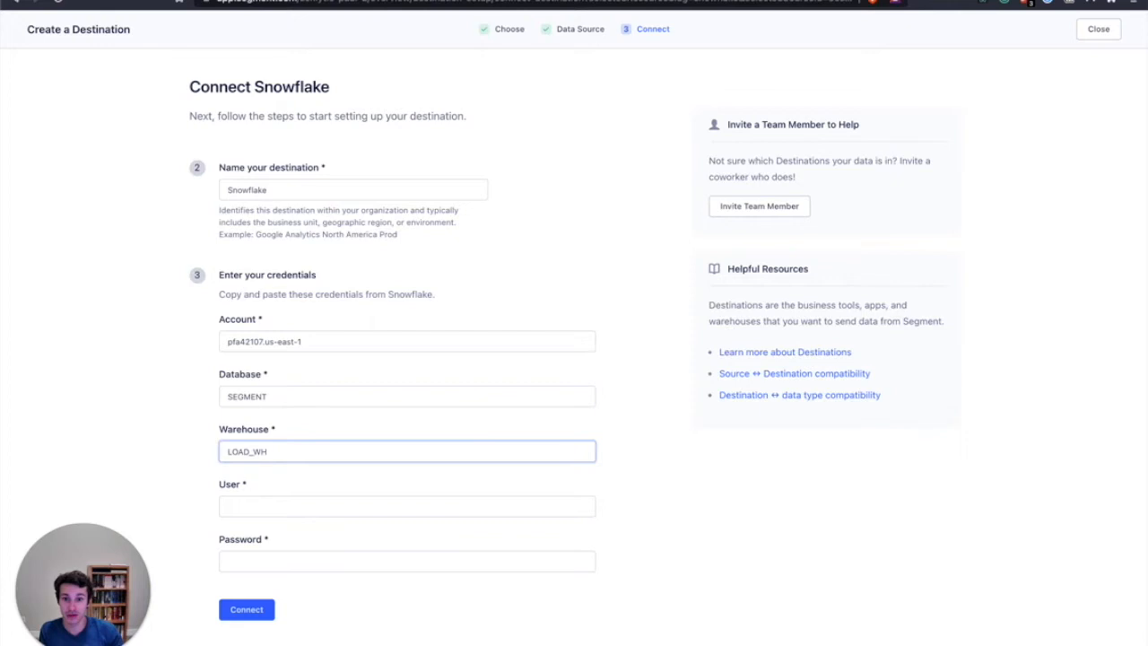
key(alt+shift+Left)
text(COMPUTE)
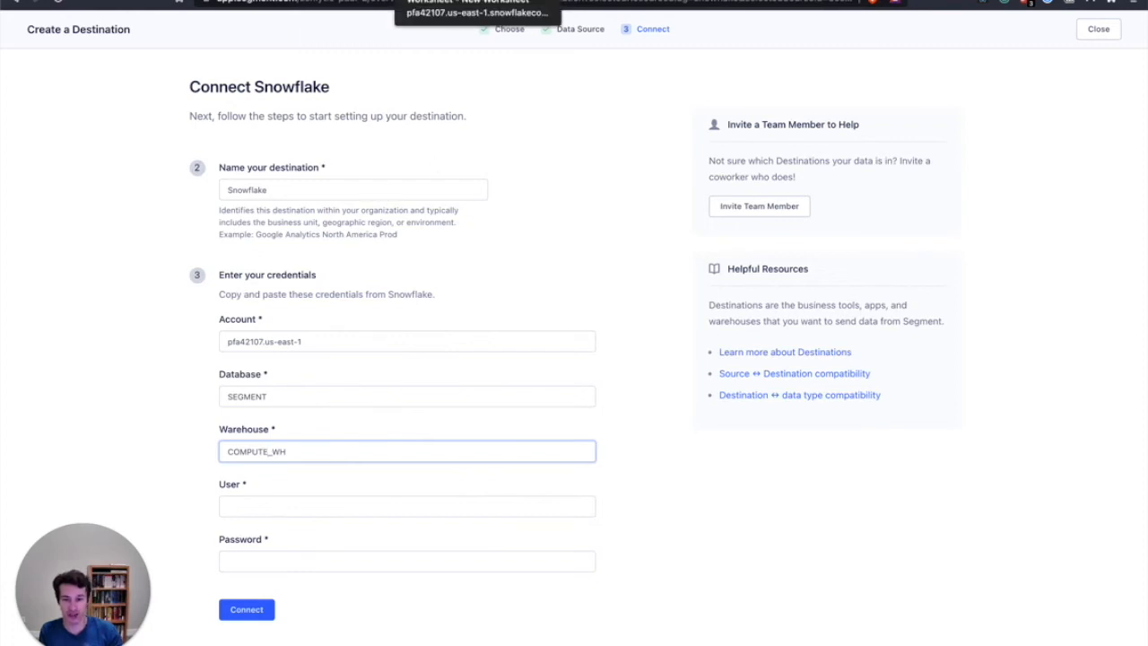
Check the worksheet's warehouse settings in Snowflake and return to the Segment destination form
click(475, 1)
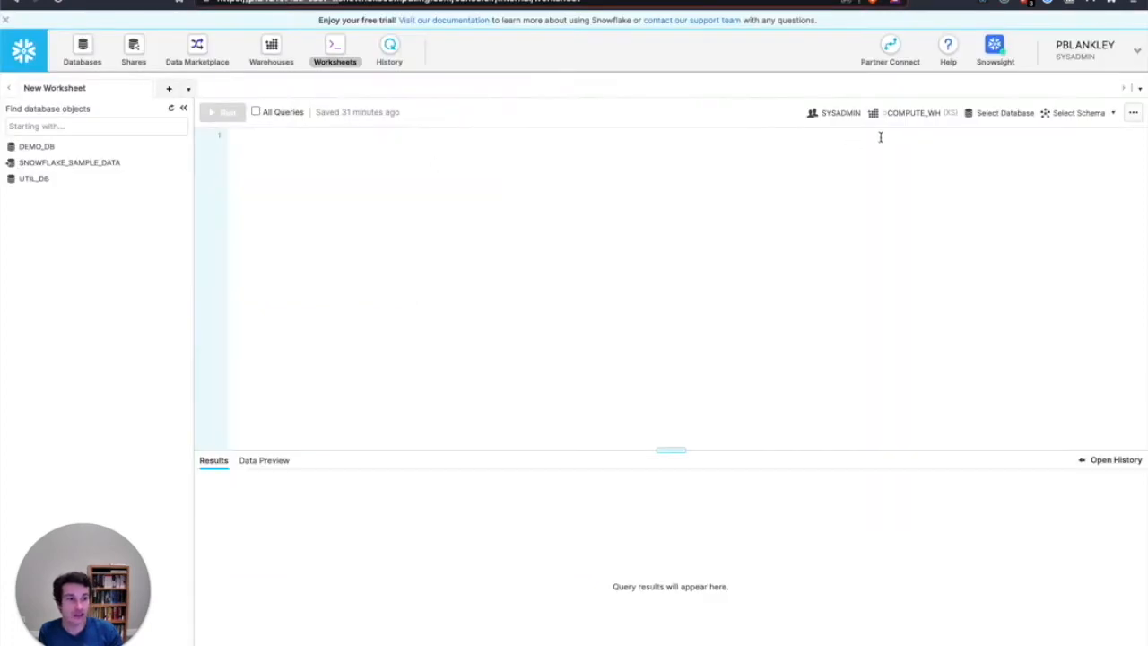
click(916, 114)
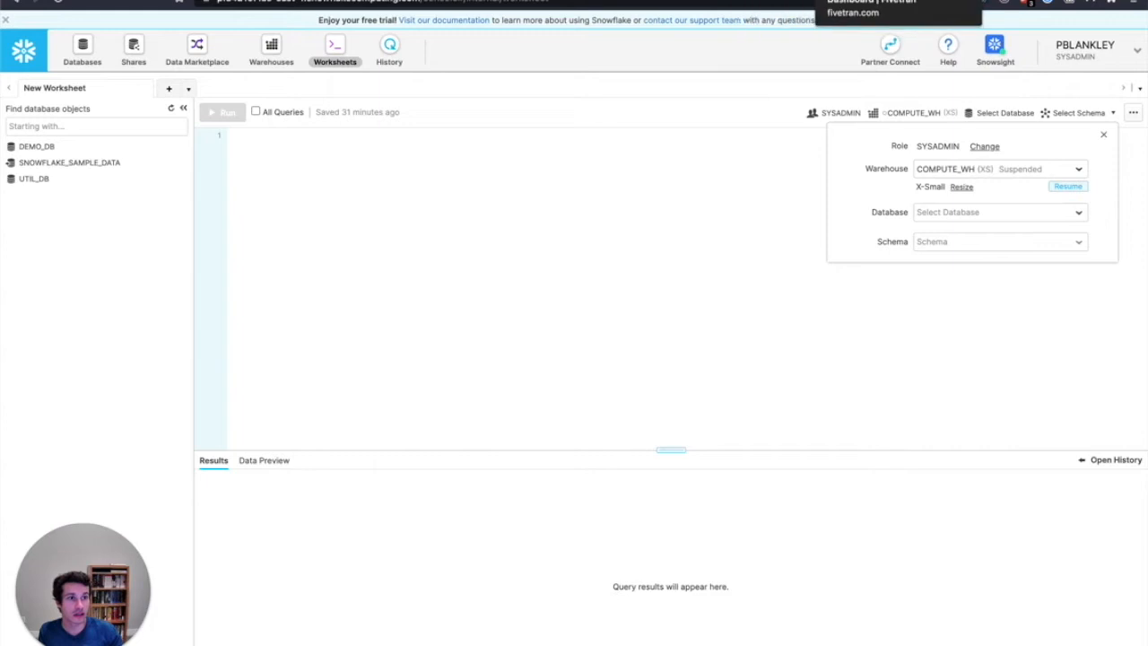
click(591, 0)
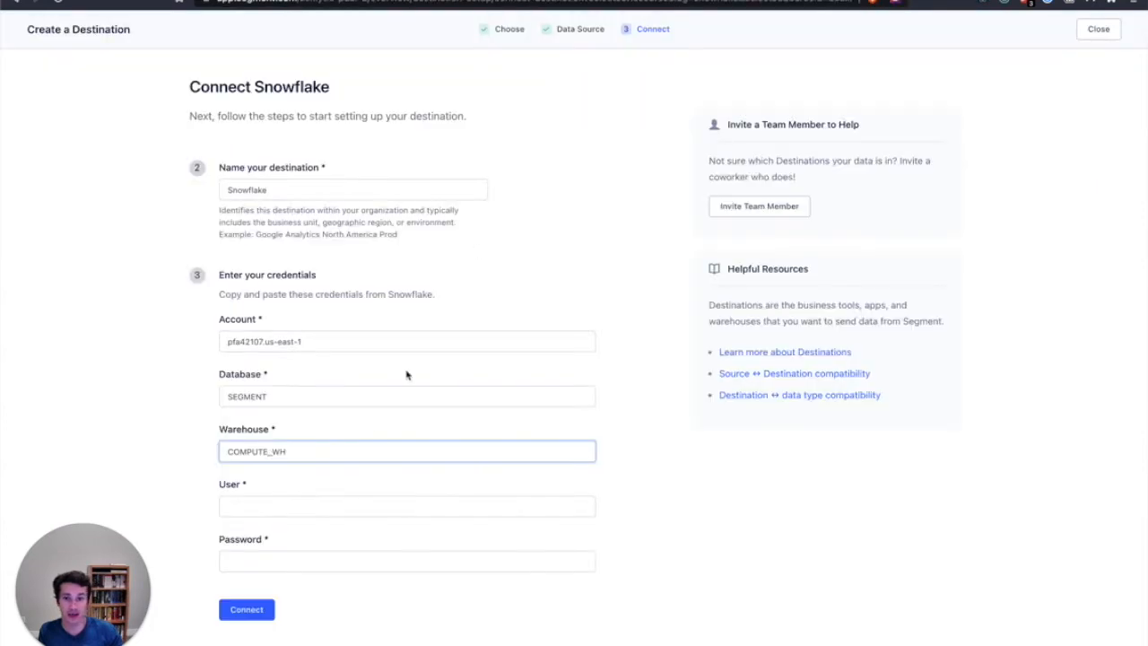
Enter the Snowflake username and account password in the destination credentials and connect the destination
click(276, 506)
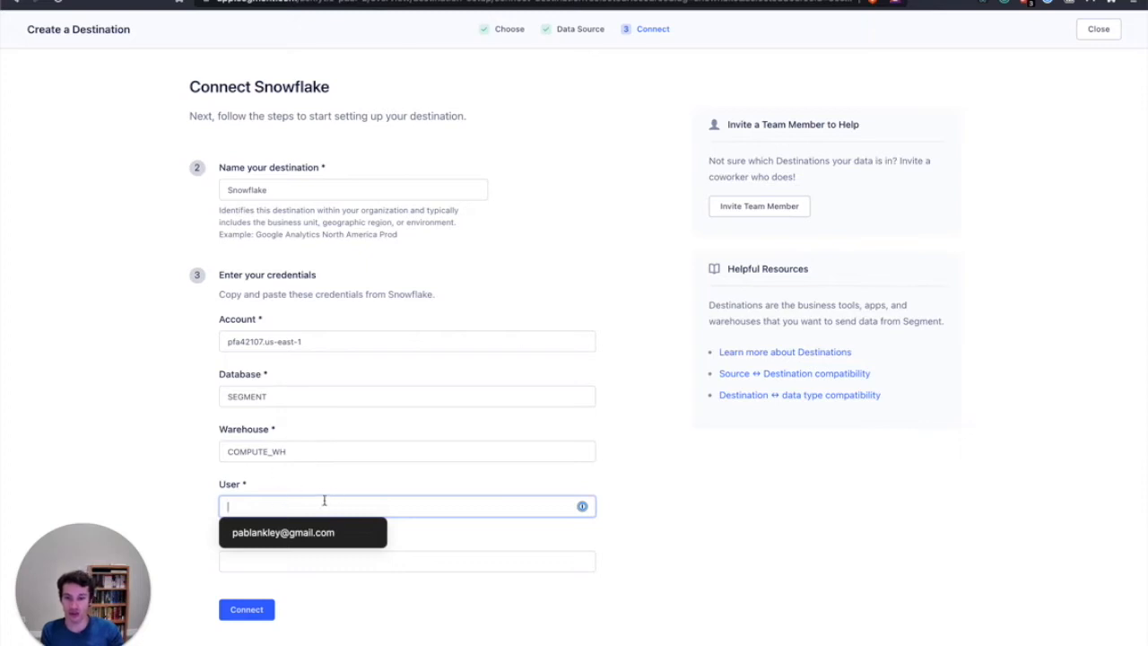
text(pblankley)
click(519, 561)
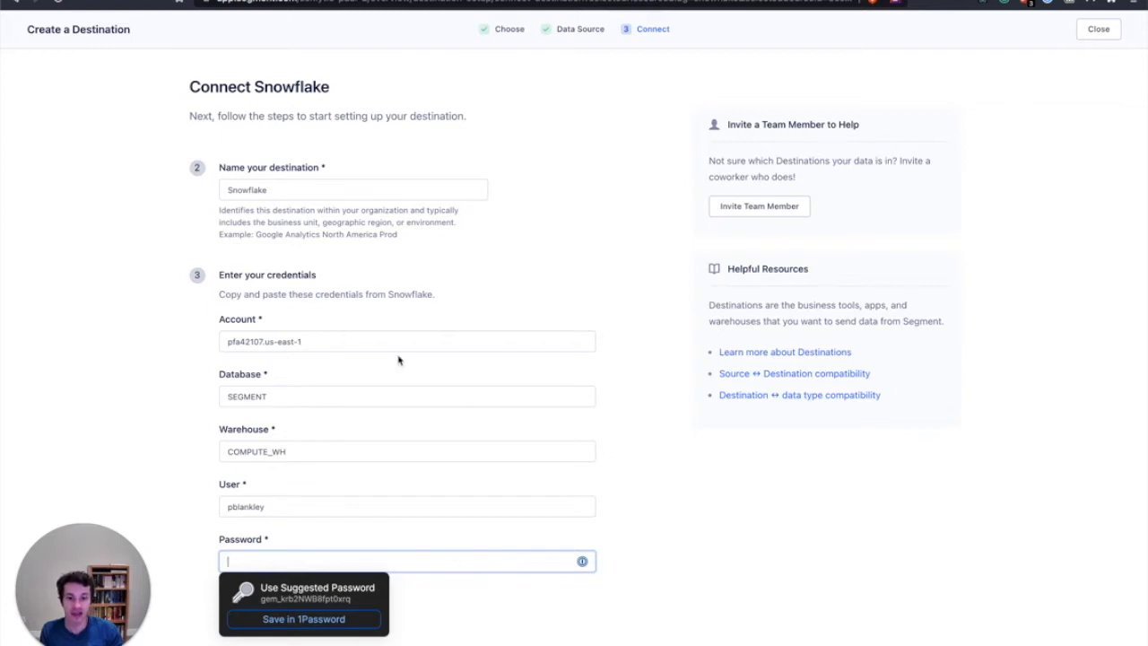
click(289, 508)
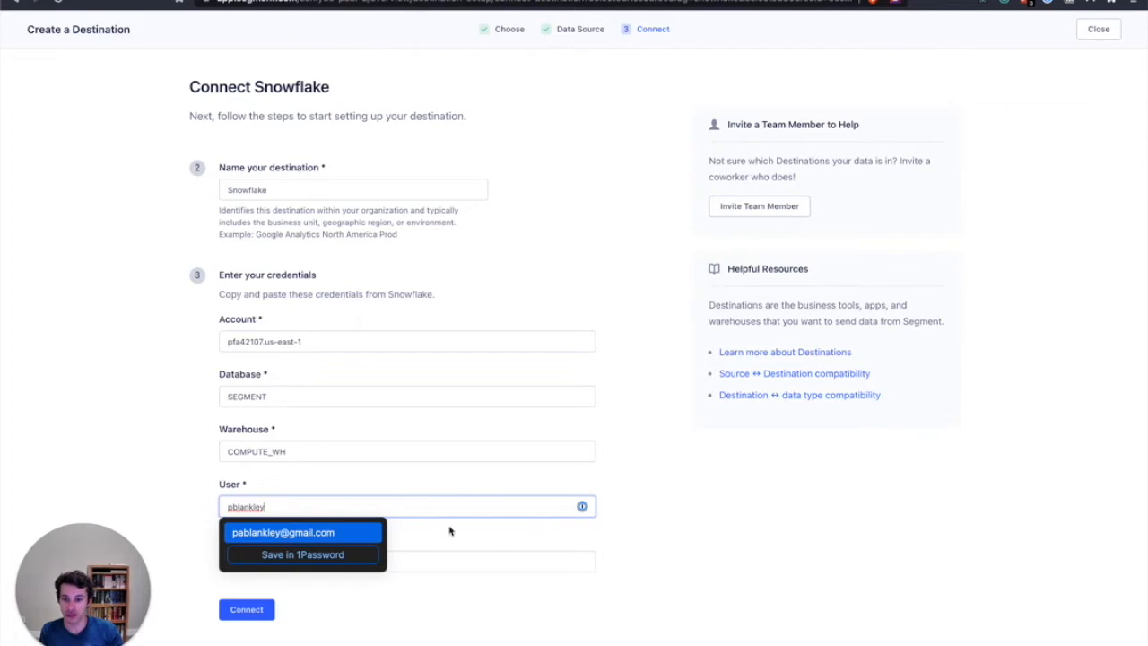
click(411, 558)
key(super+v)
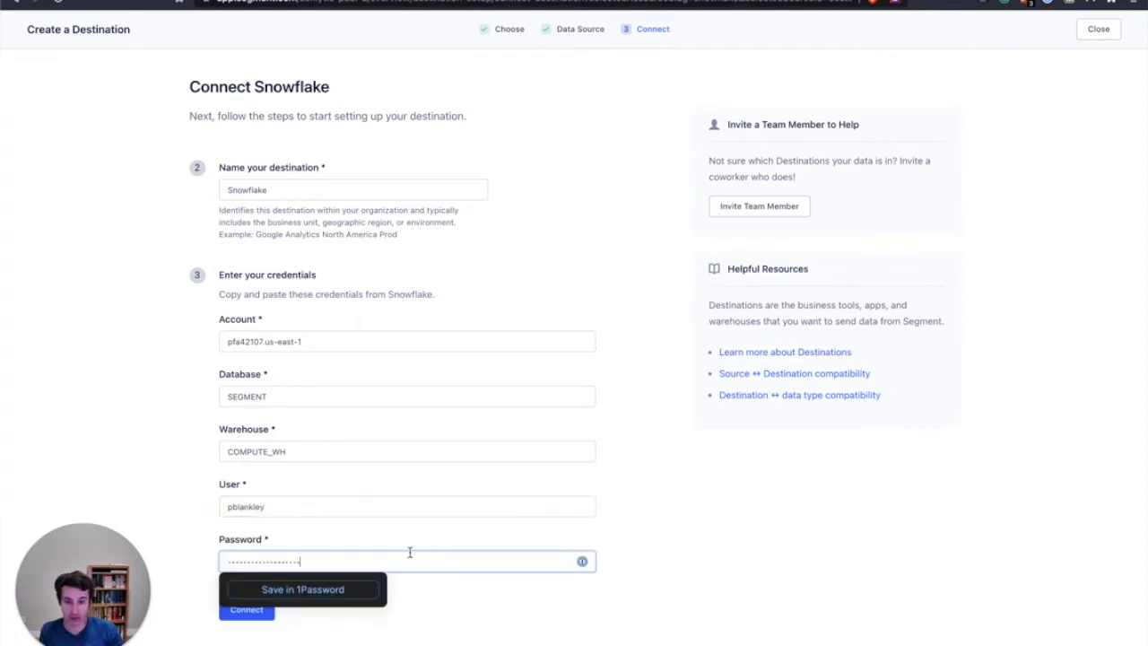
click(189, 535)
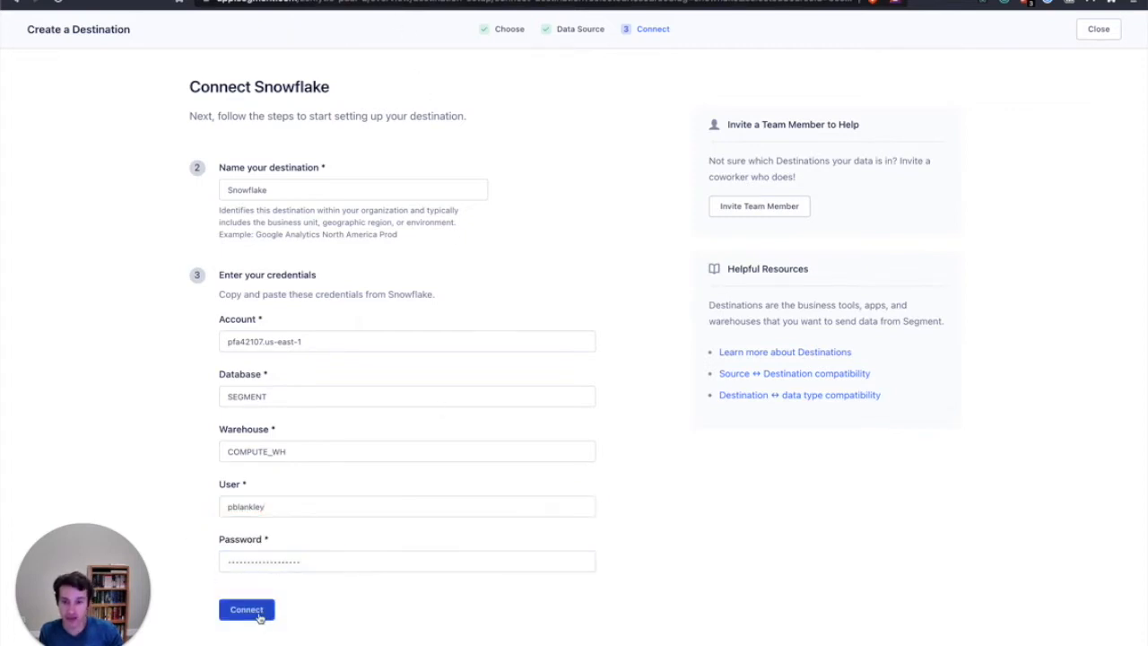
click(247, 609)
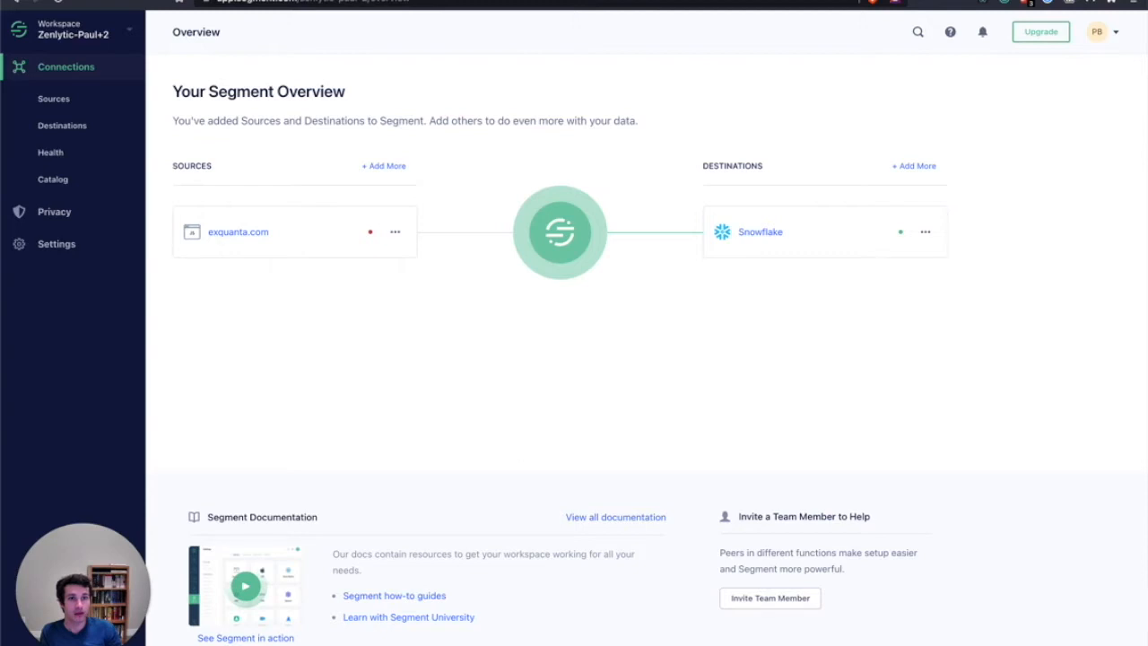
Switch to Fivetran, start setting up a connector and choose Shopify as the data source
click(529, 1)
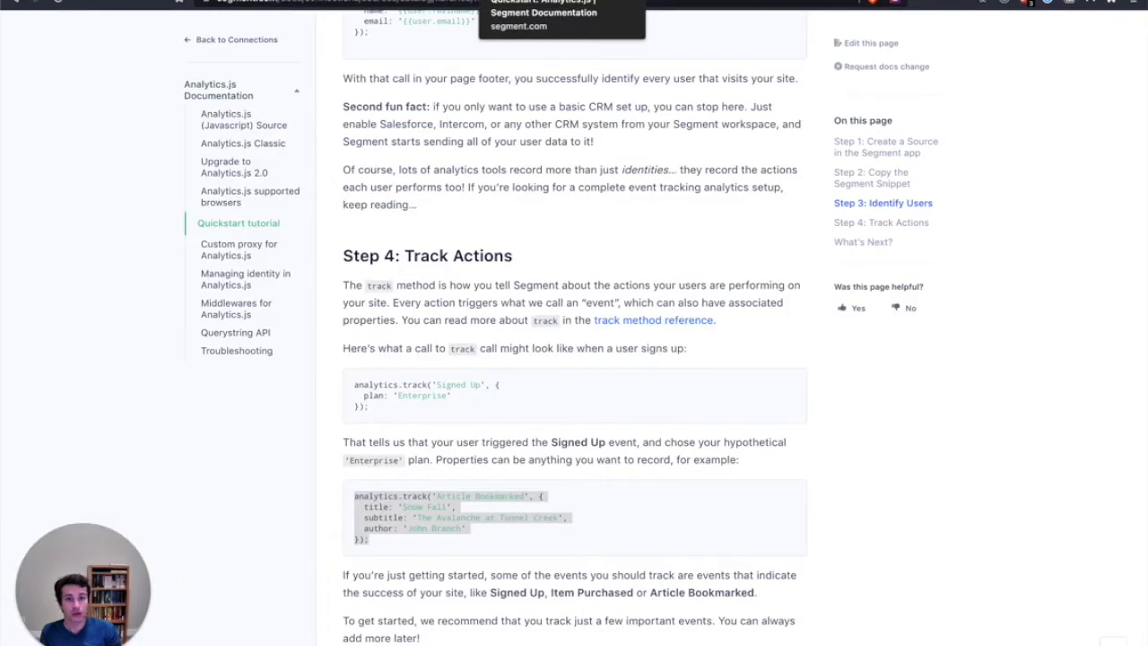
click(609, 1)
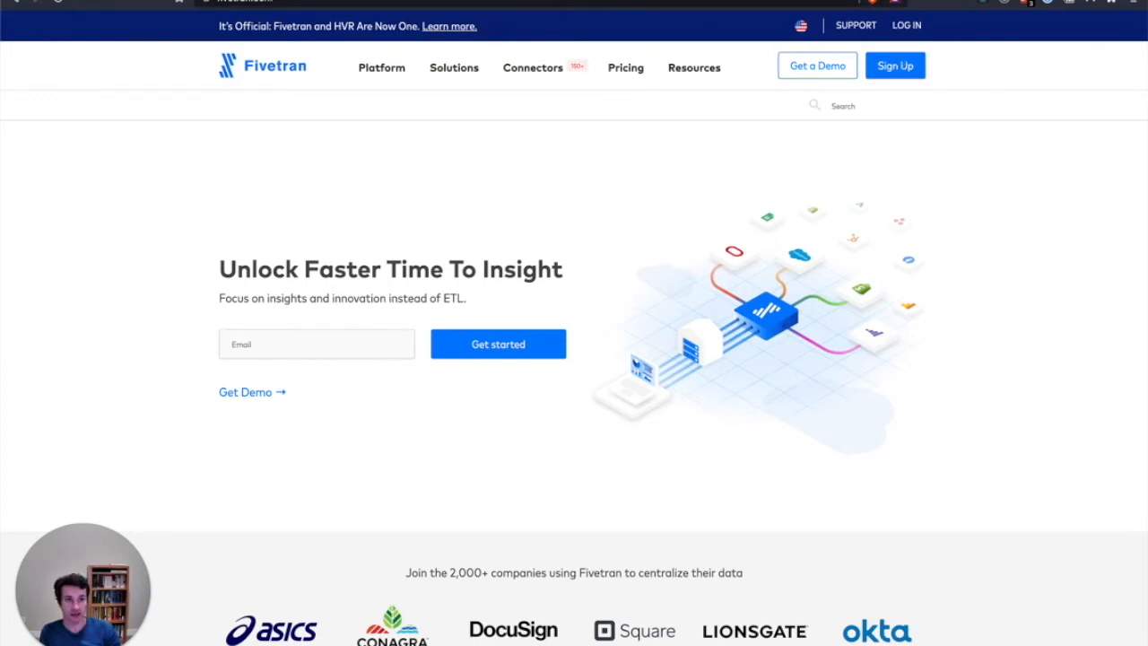
click(718, 2)
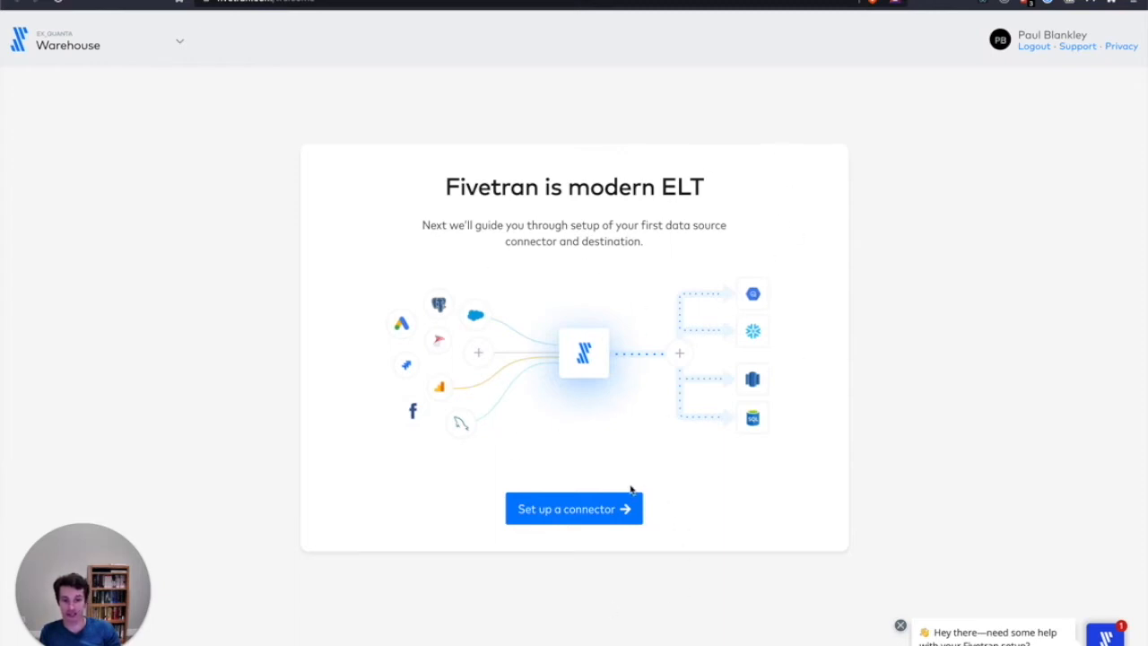
click(593, 514)
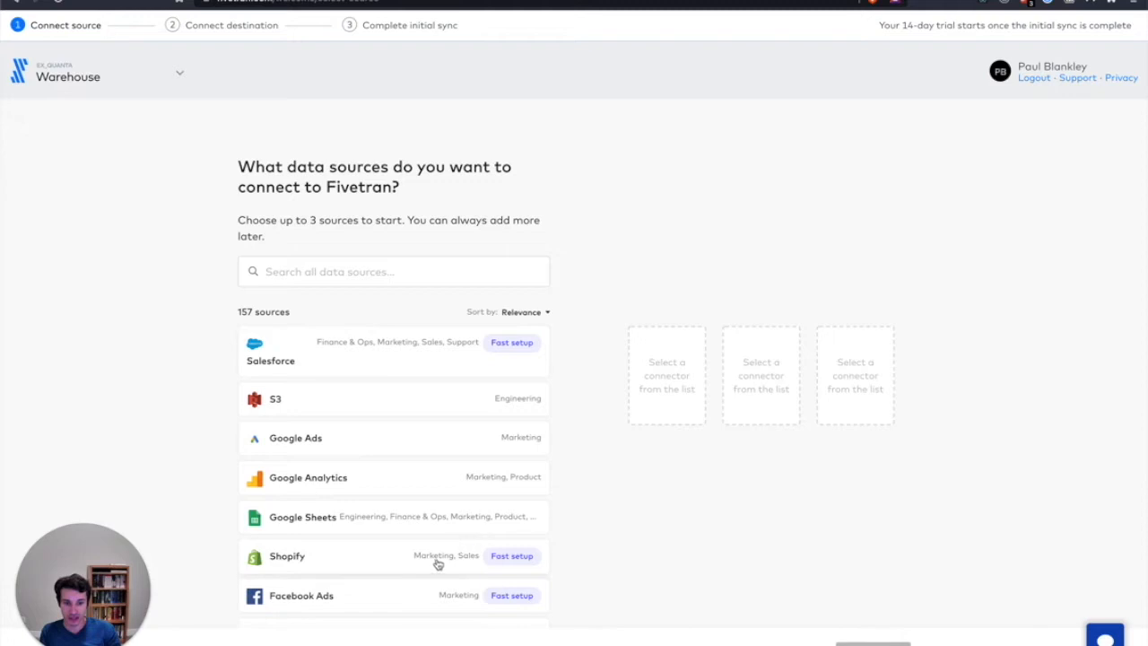
click(367, 562)
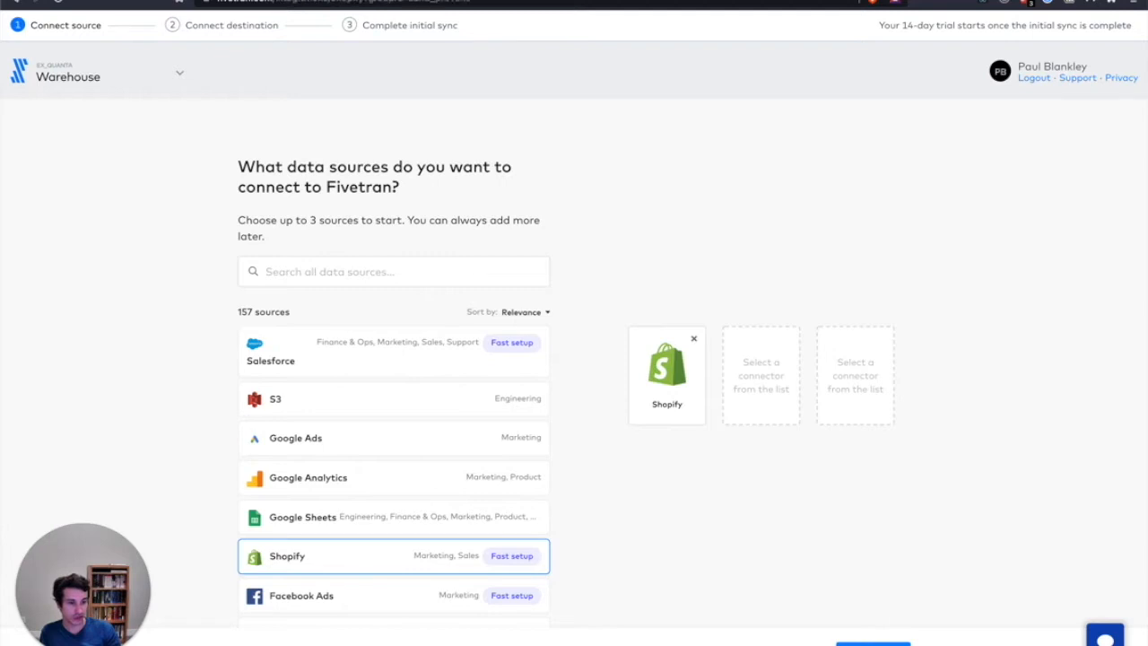
click(873, 643)
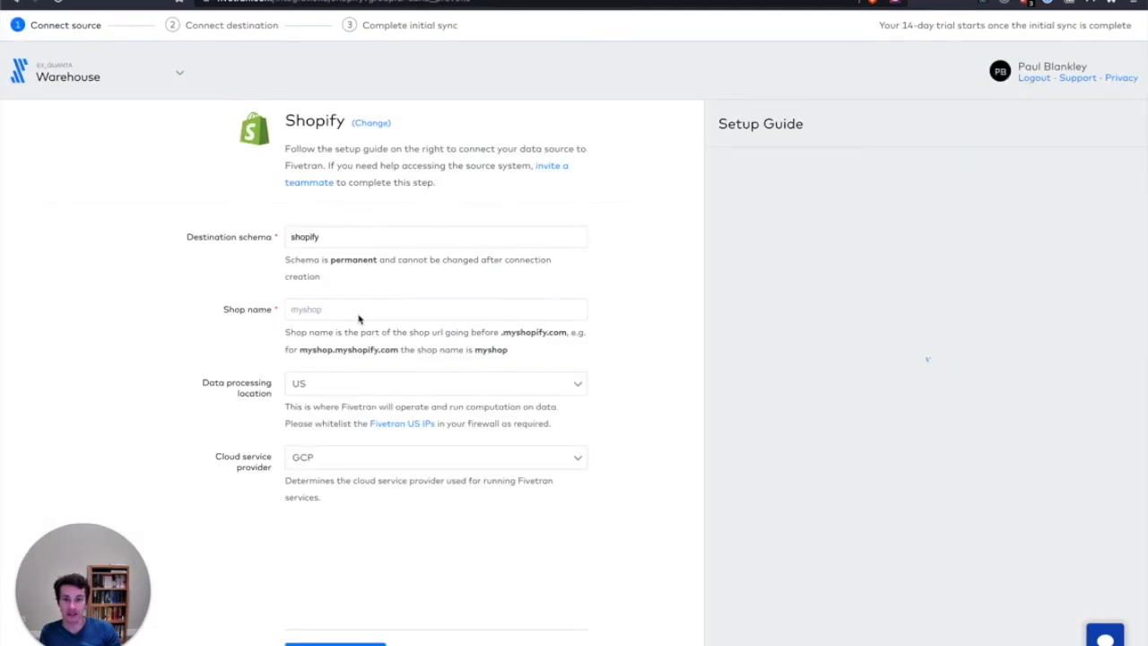
Set the shop name to cross-freckle and authorize Fivetran's access to the Shopify store
click(358, 309)
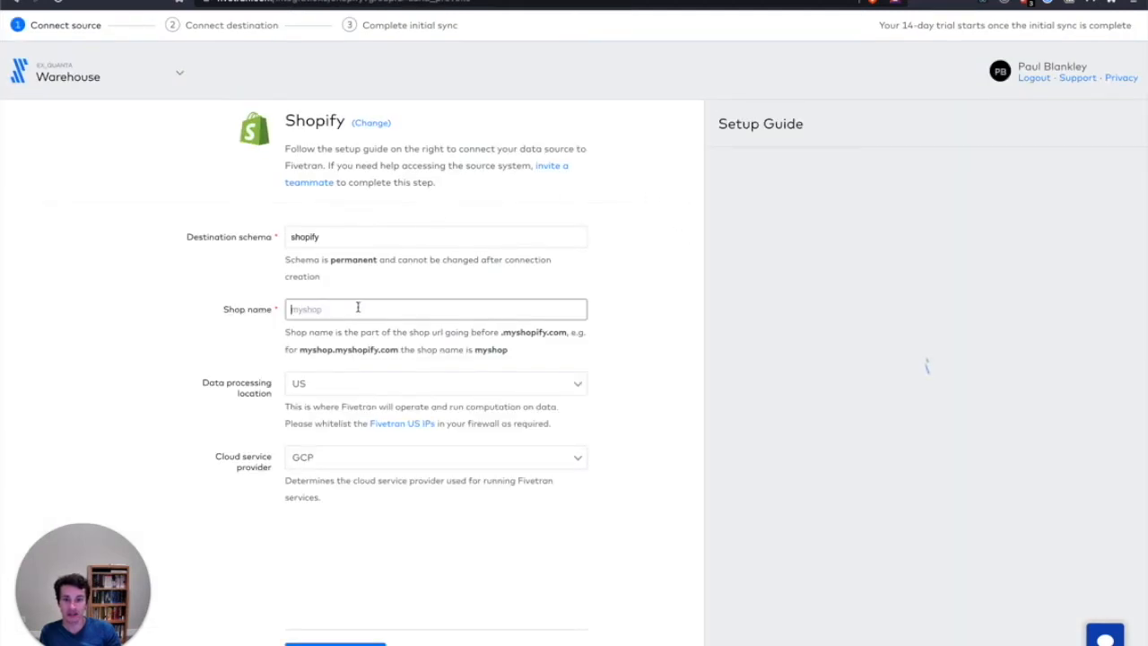
text(c)
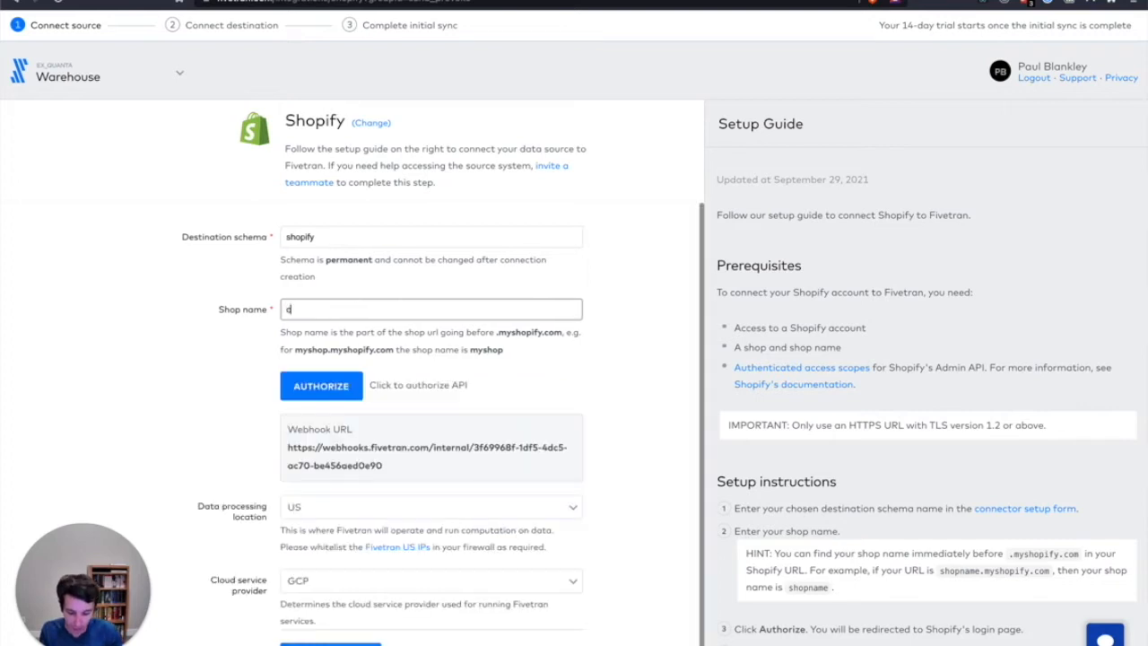
text(ross-freckle)
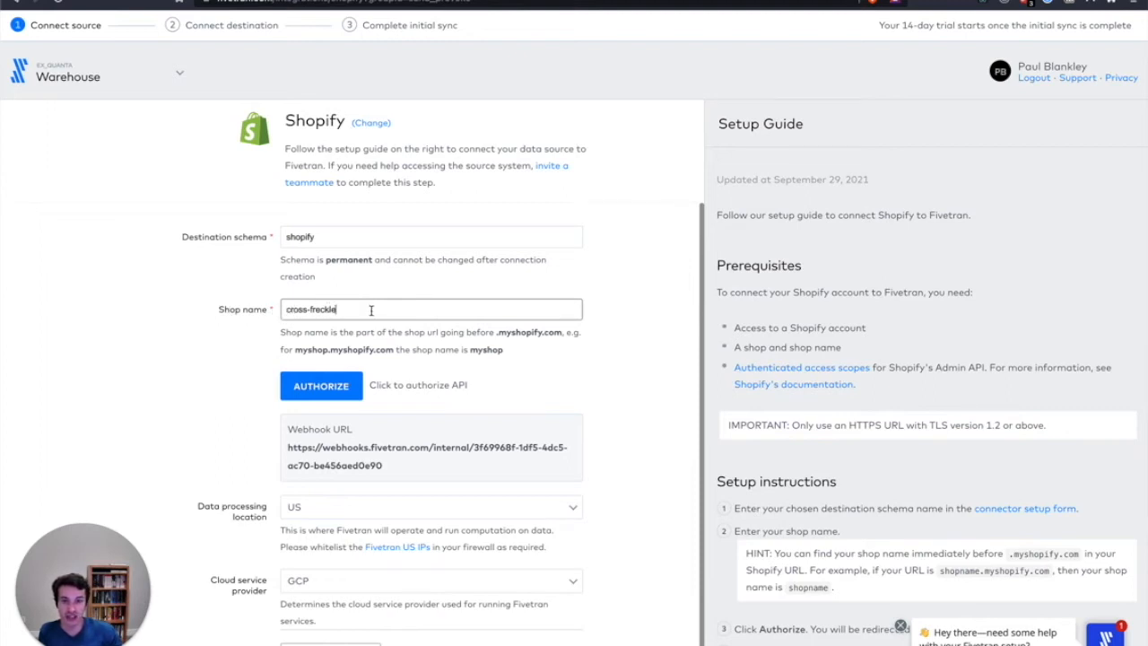
click(331, 391)
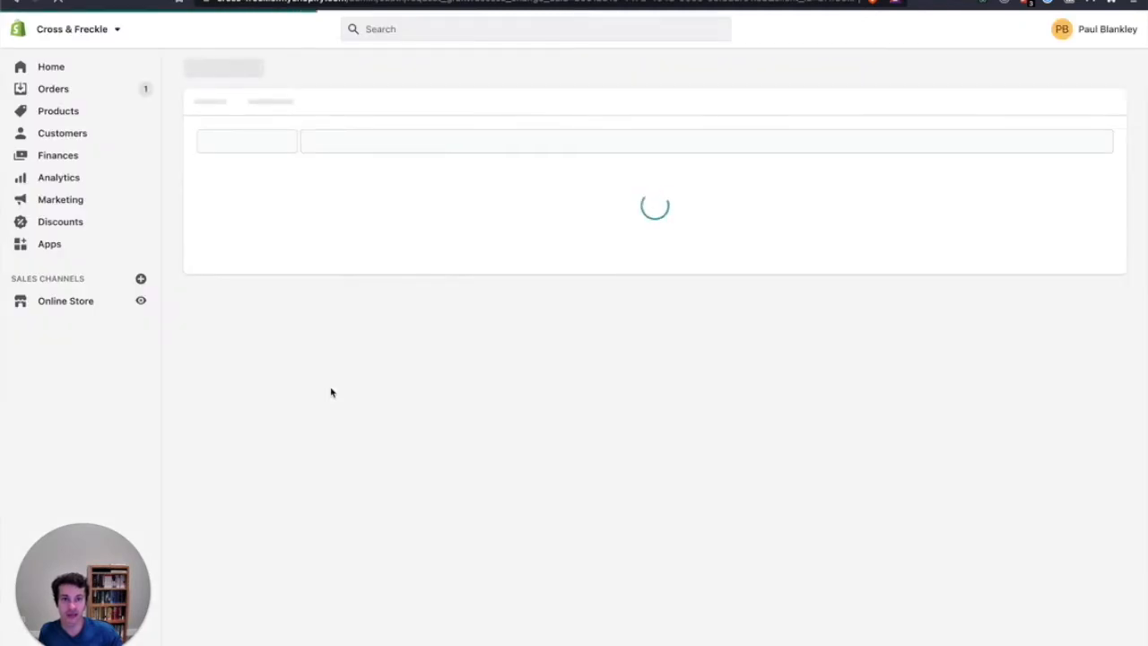
scroll(590, 373, down, 5)
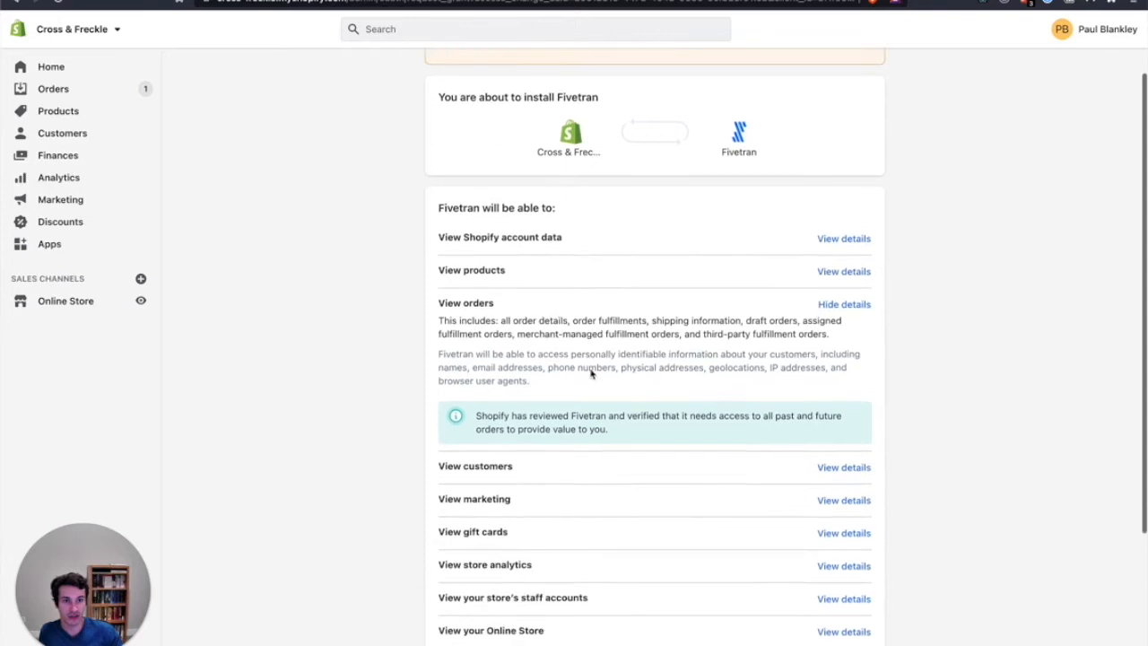
click(846, 587)
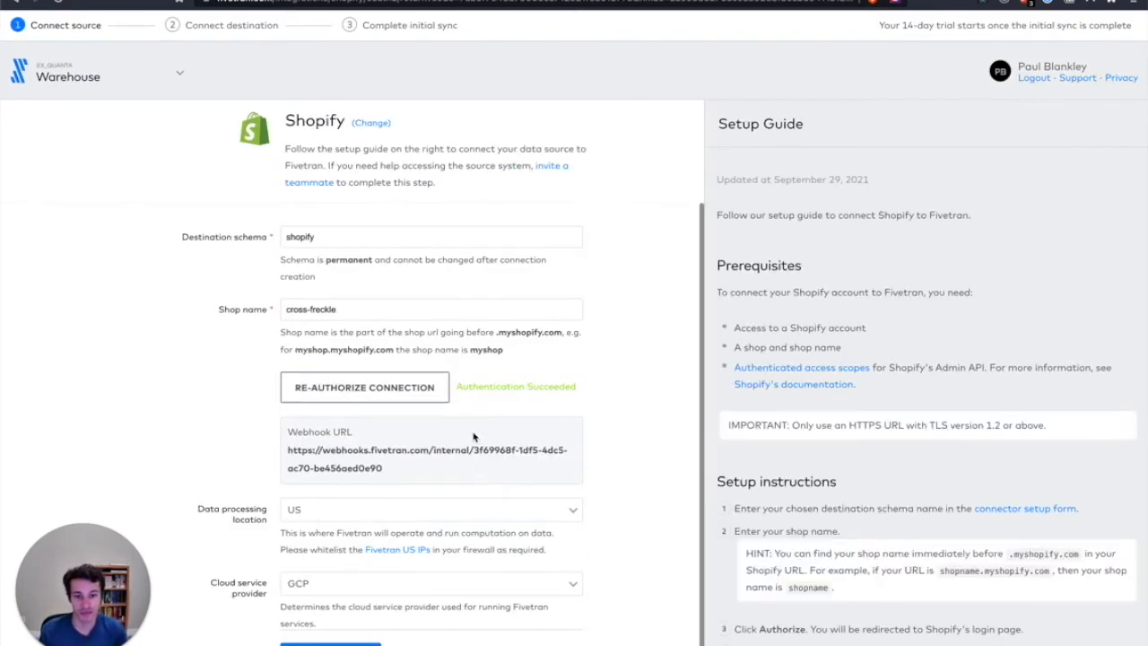
Set the Shopify connector's cloud service provider to AWS, then save and test it and continue to the destination selection
scroll(455, 420, down, 1)
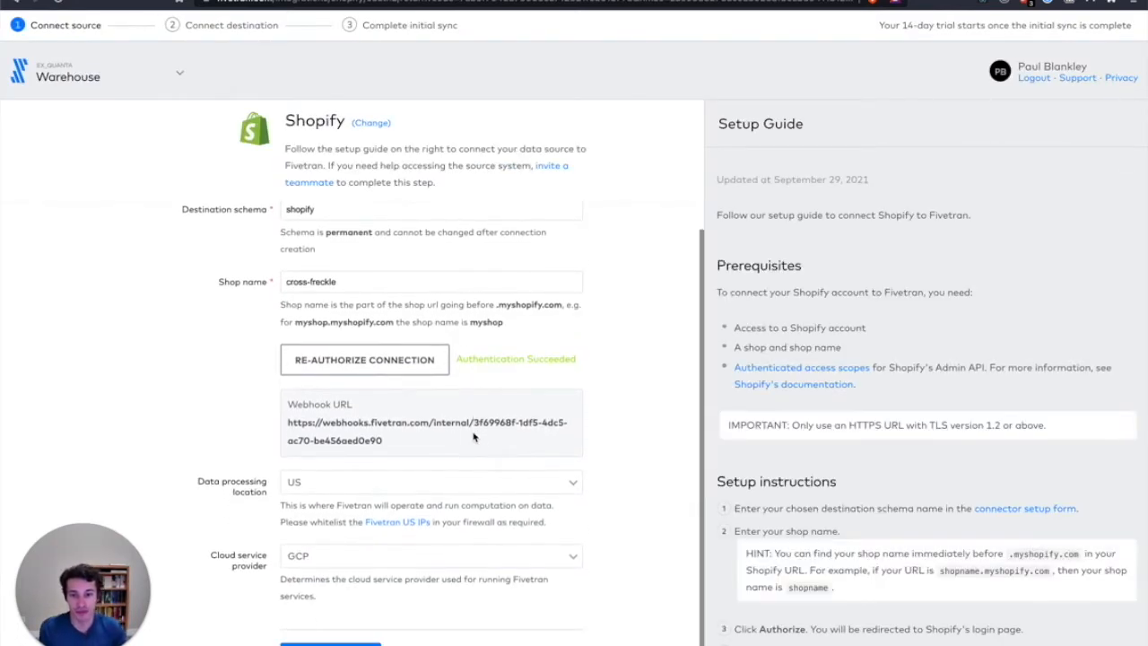
click(417, 559)
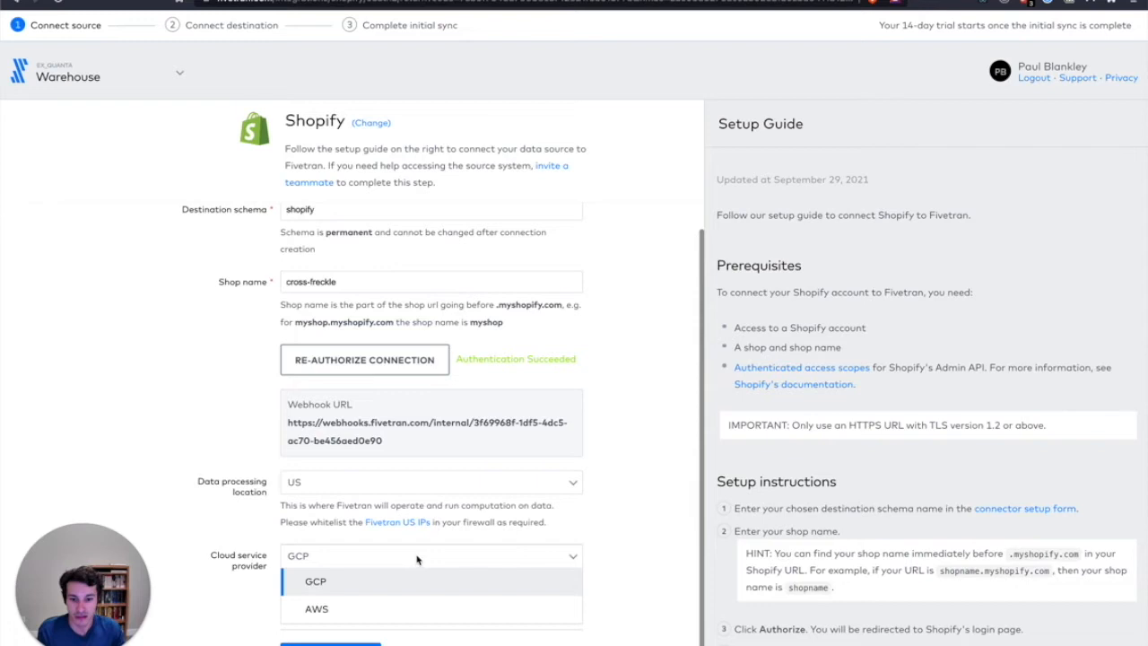
click(401, 609)
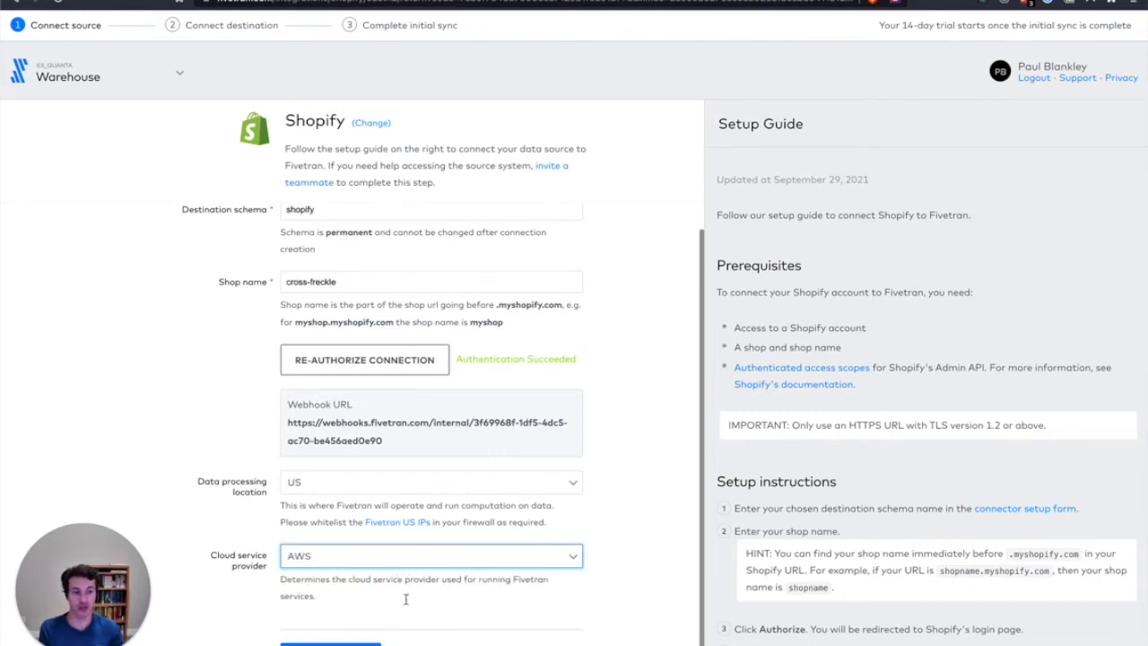
click(331, 644)
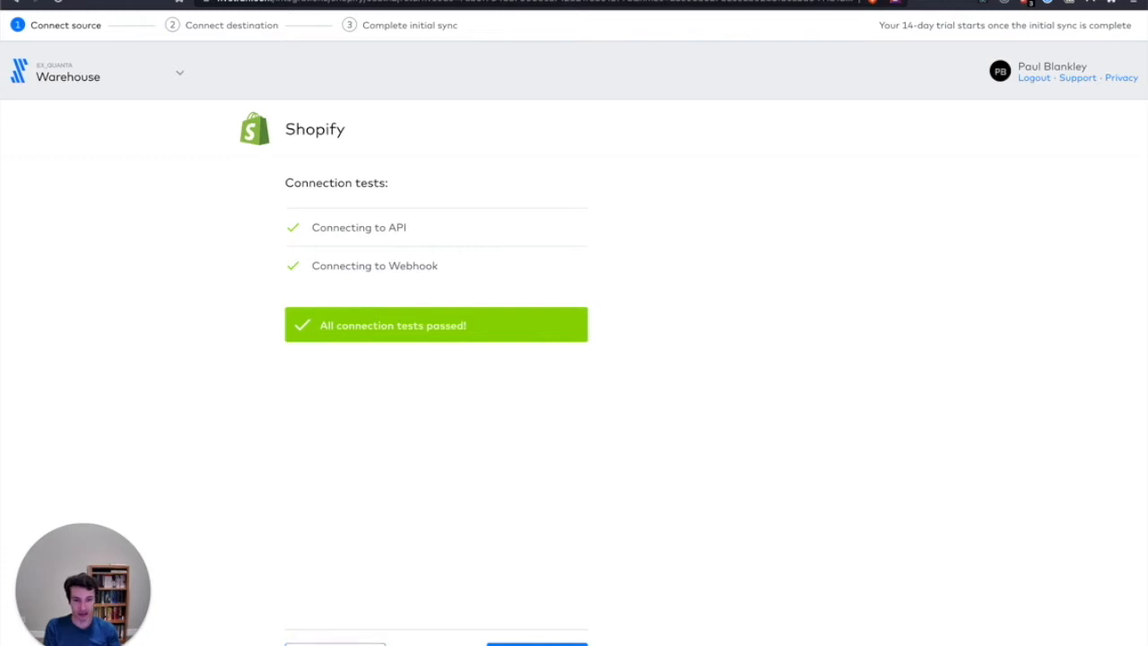
click(537, 644)
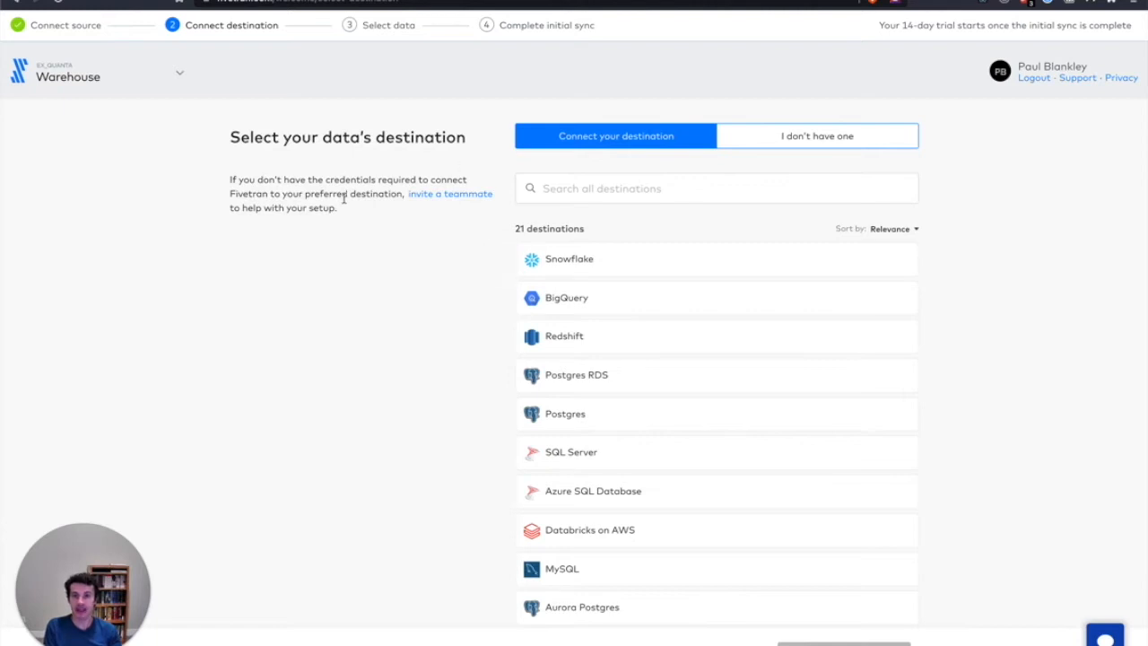
Choose Snowflake as the data destination and paste the Snowflake account's host address
click(582, 263)
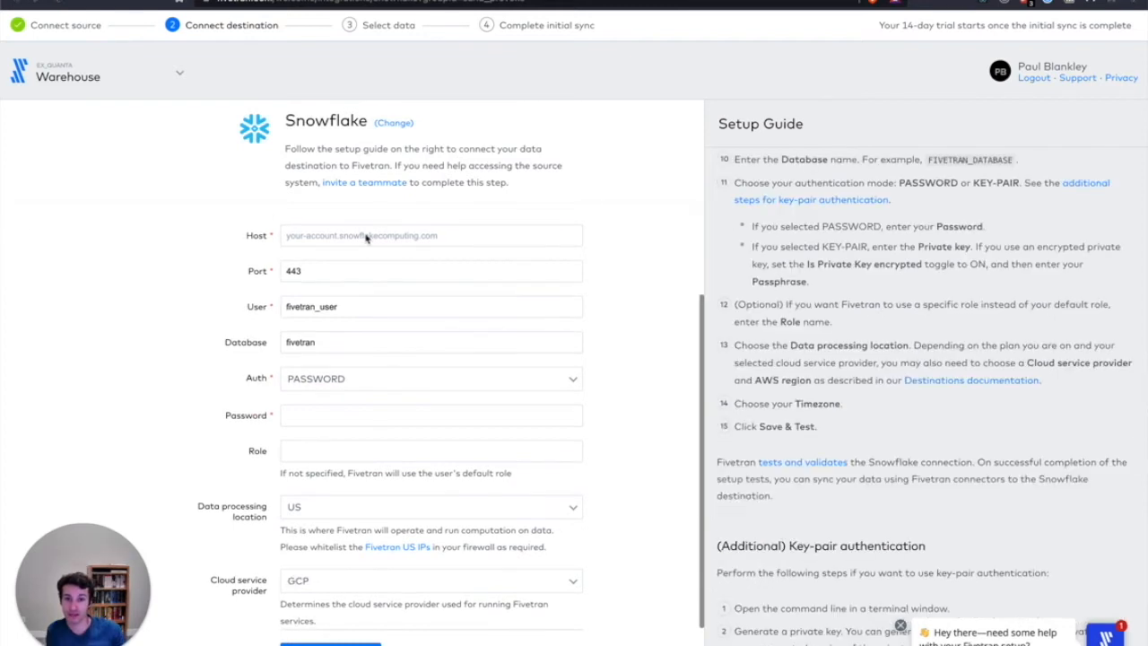
click(323, 235)
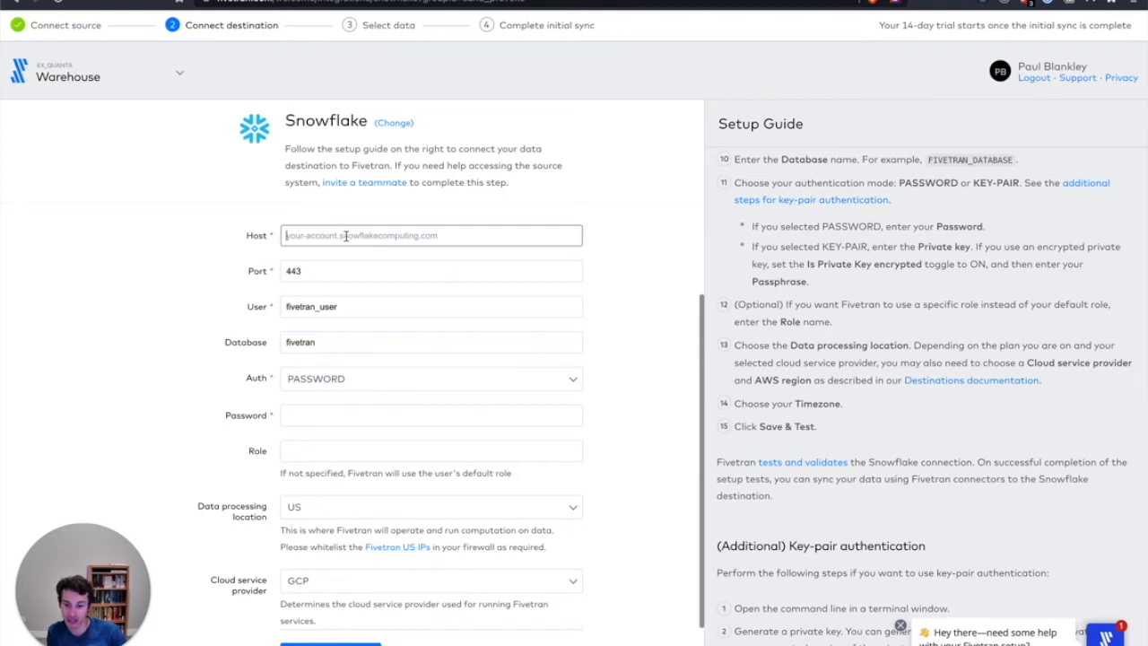
text(pfa42107.us-east-1.snowflakecomputing.com)
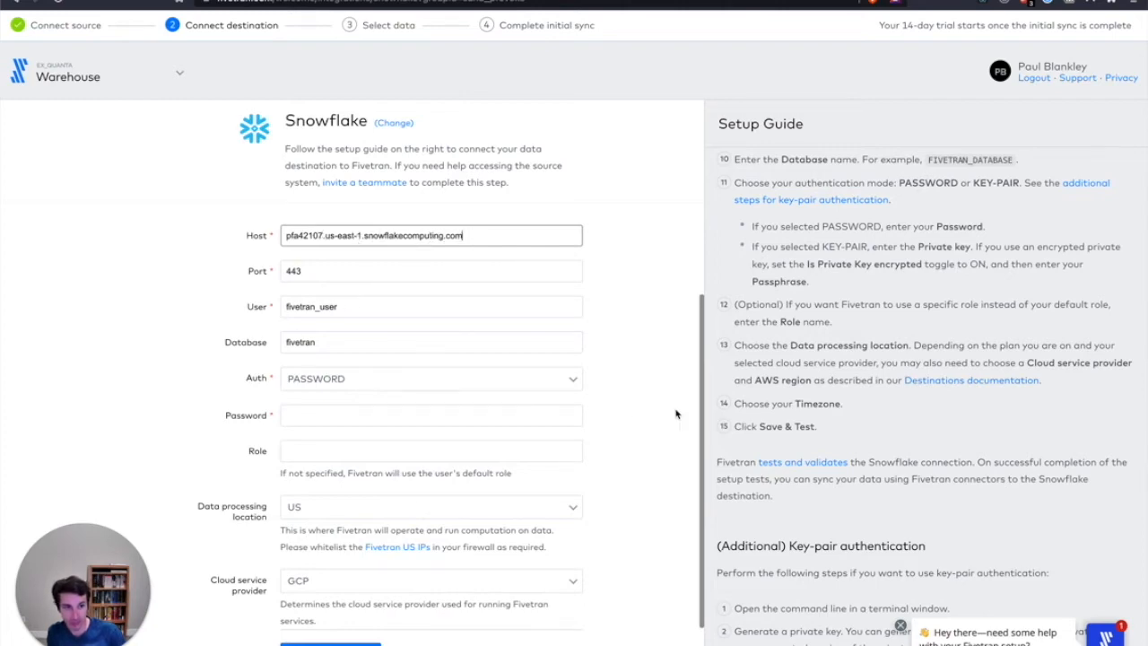
Review the Snowflake setup guide's script and network policy instructions and set the destination's database to fivetran_database
scroll(796, 415, up, 15)
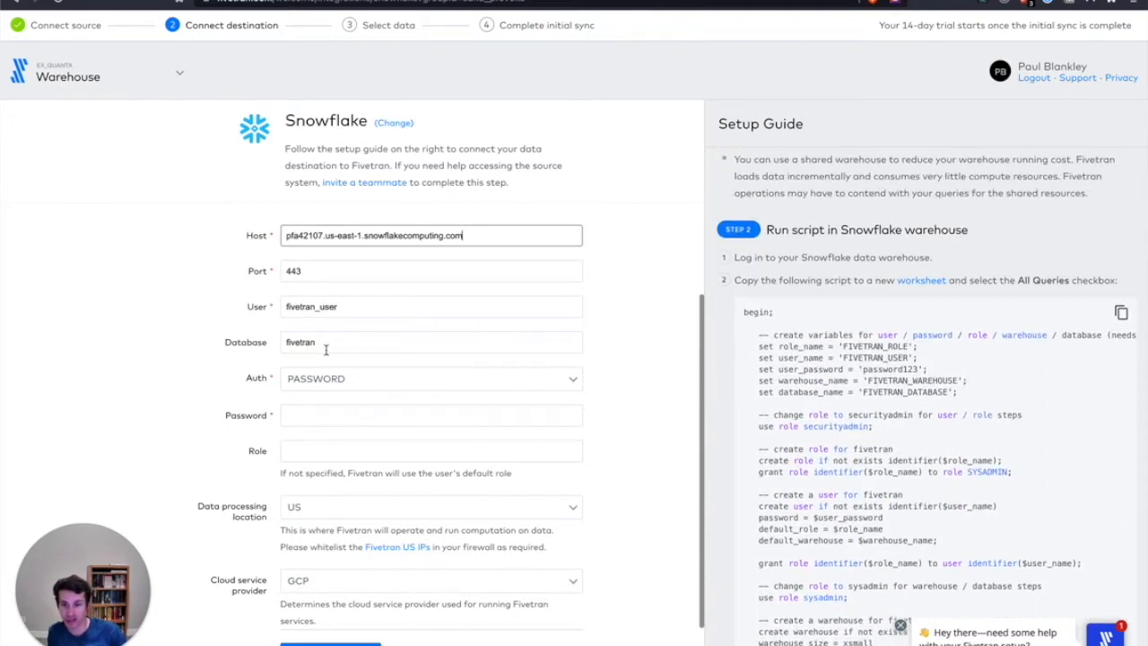
scroll(840, 505, down, 1)
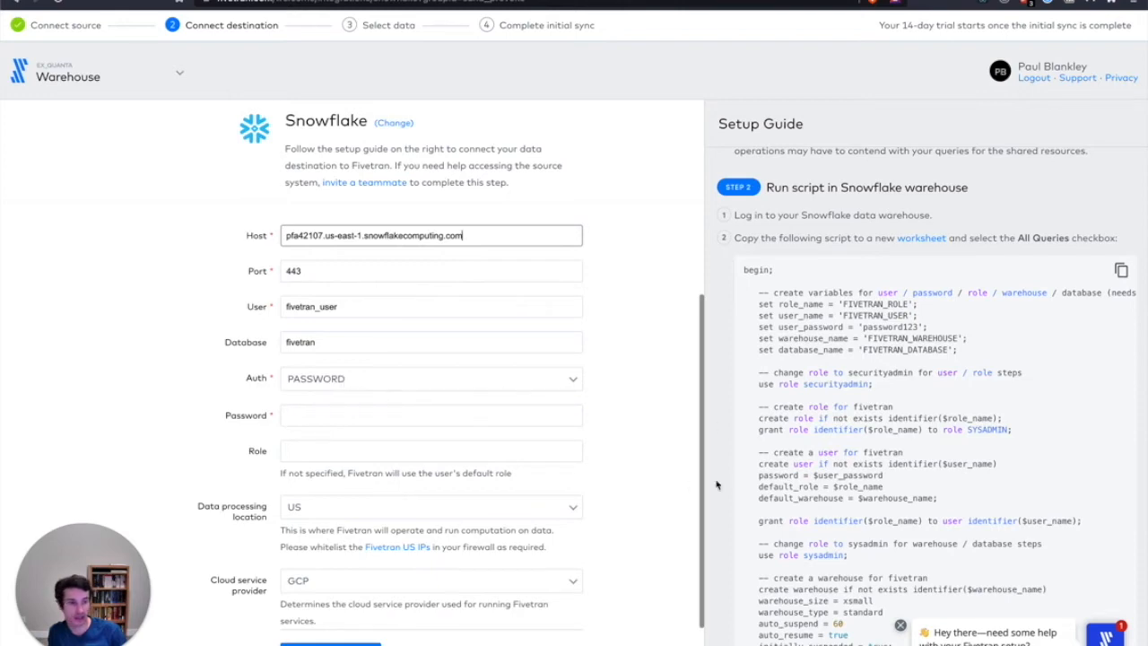
scroll(794, 473, down, 15)
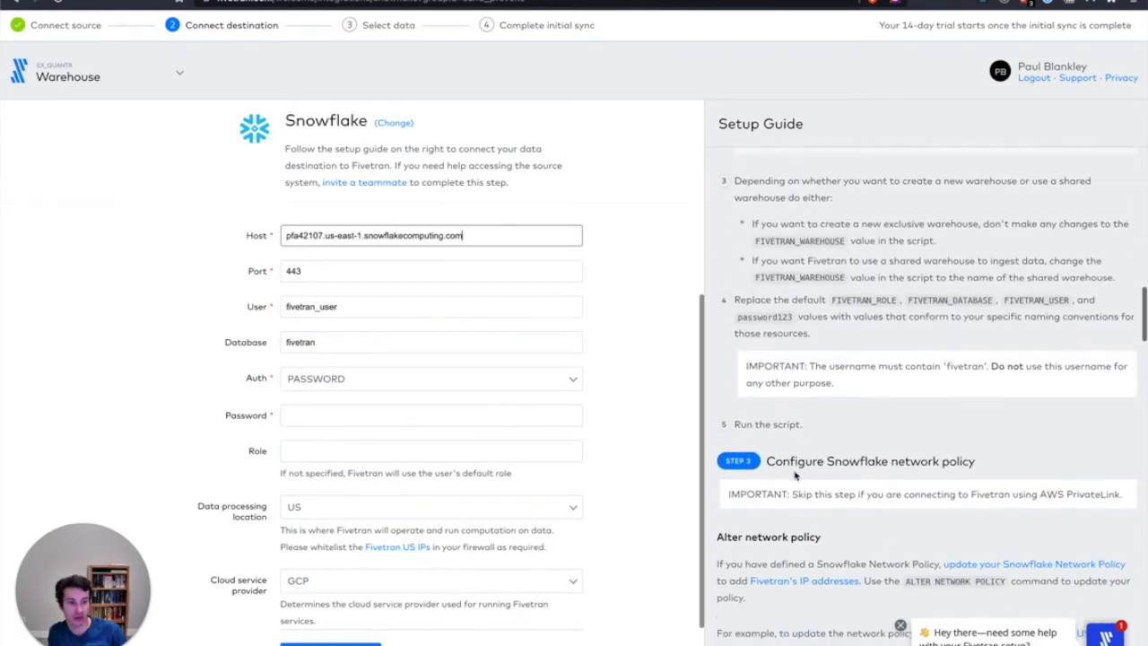
scroll(794, 476, down, 3)
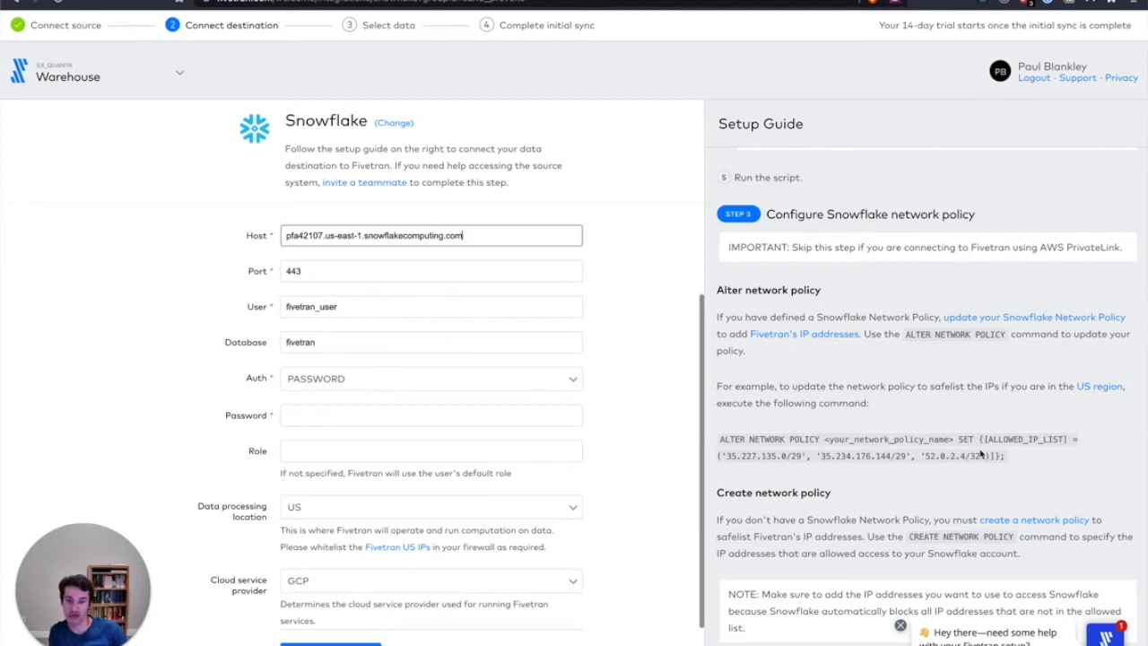
scroll(985, 455, down, 2)
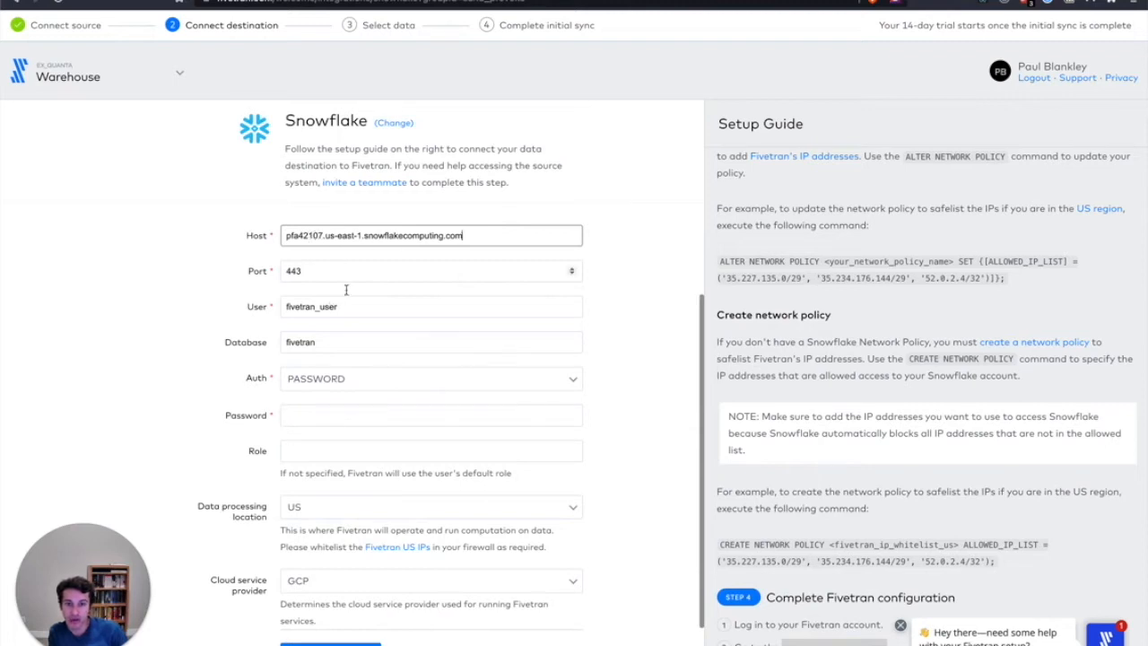
click(341, 342)
scroll(814, 301, up, 5)
scroll(813, 301, up, 8)
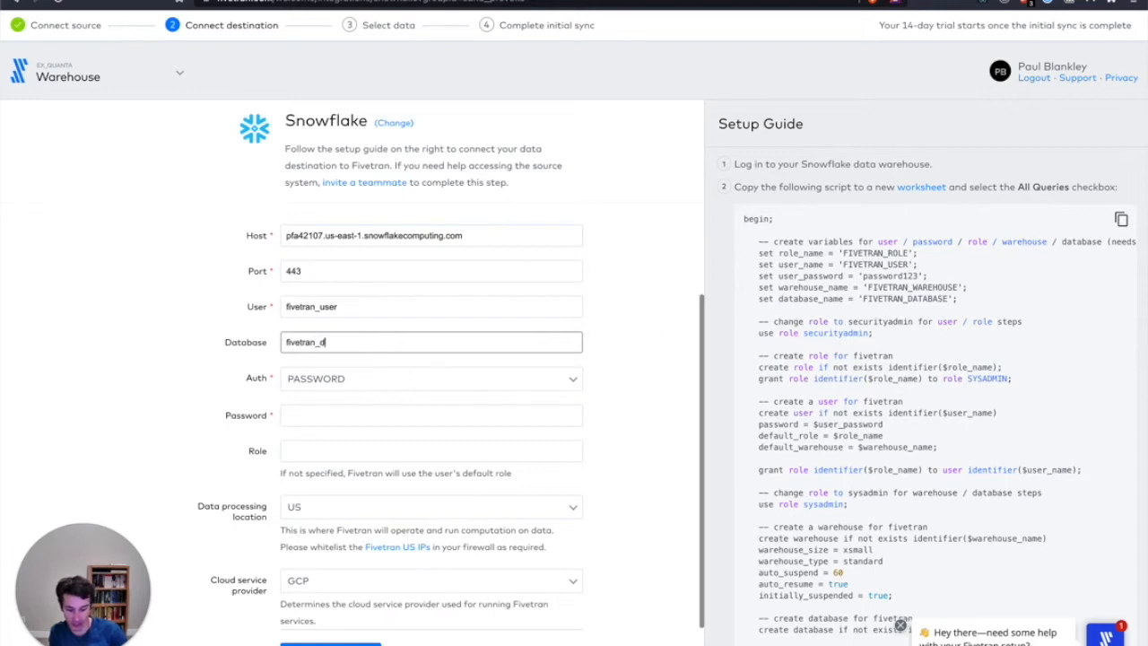
text(tabase)
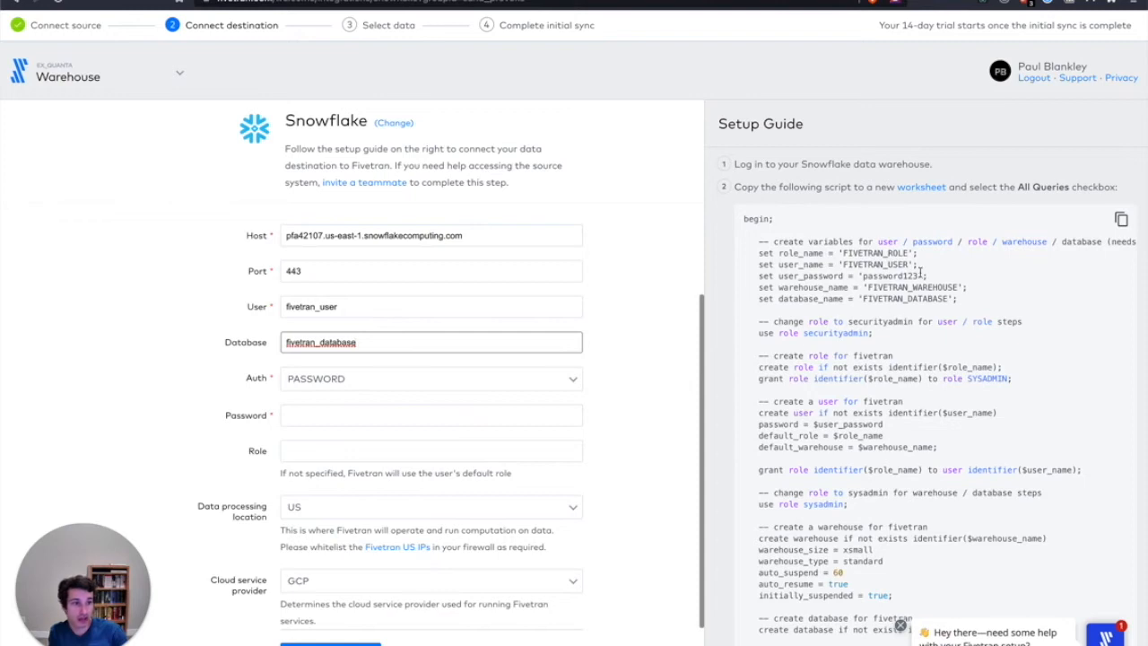
Copy the user password from the setup script into the destination's password field
drag(918, 276, 863, 276)
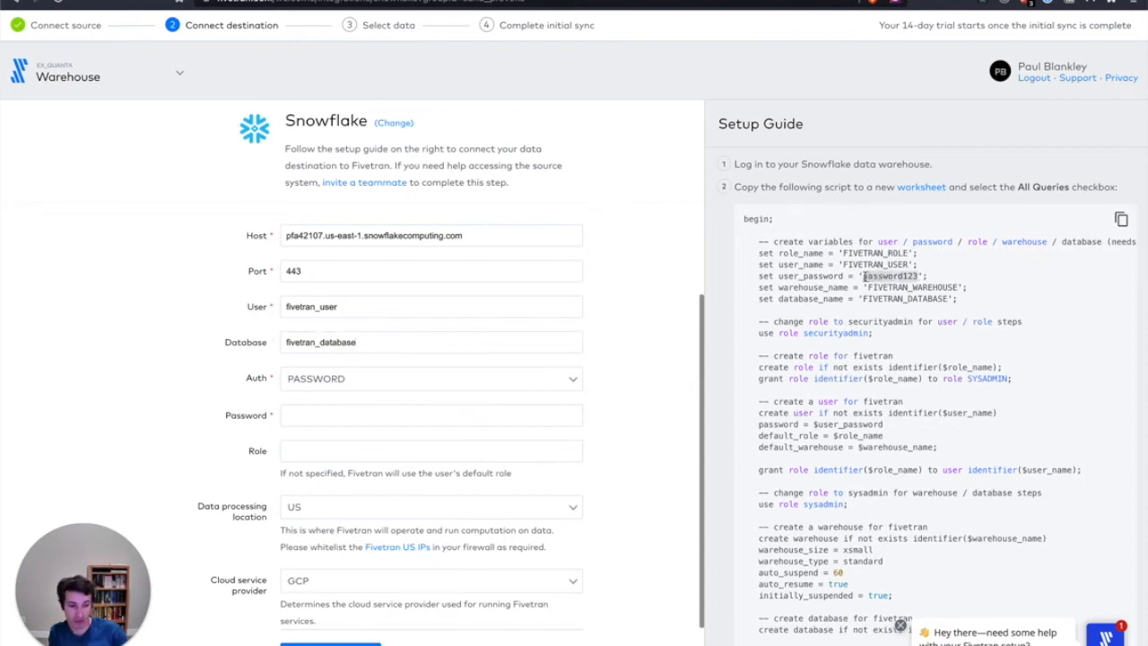
click(345, 413)
key(super+v)
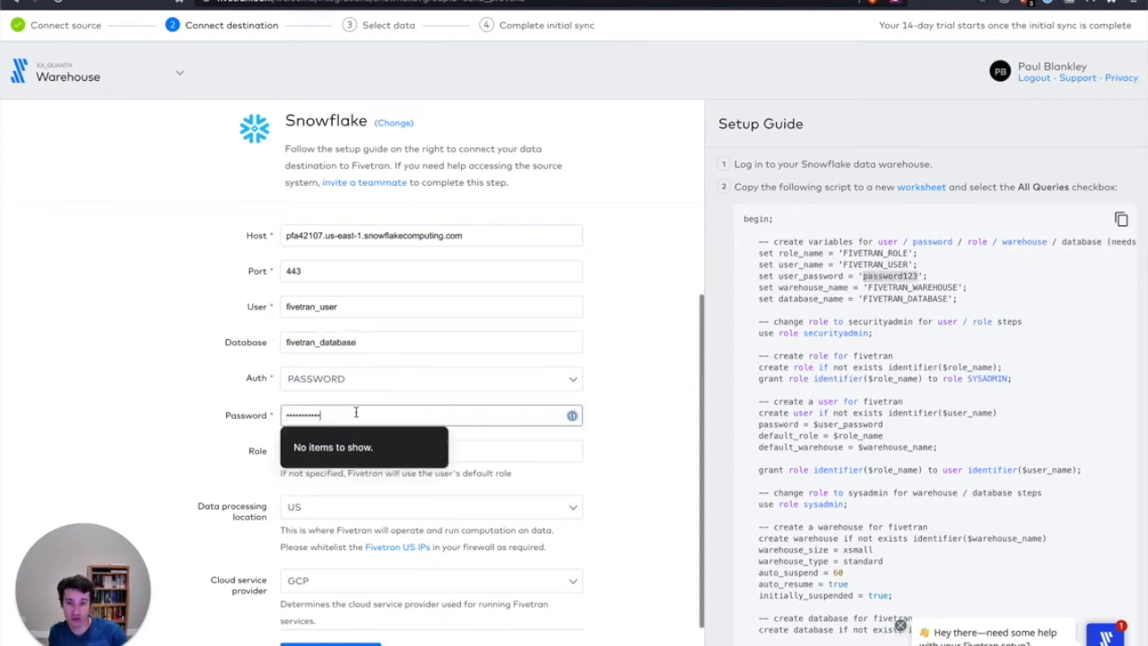
Set the Snowflake destination's role to fivetran_role and its cloud service provider to AWS
click(487, 449)
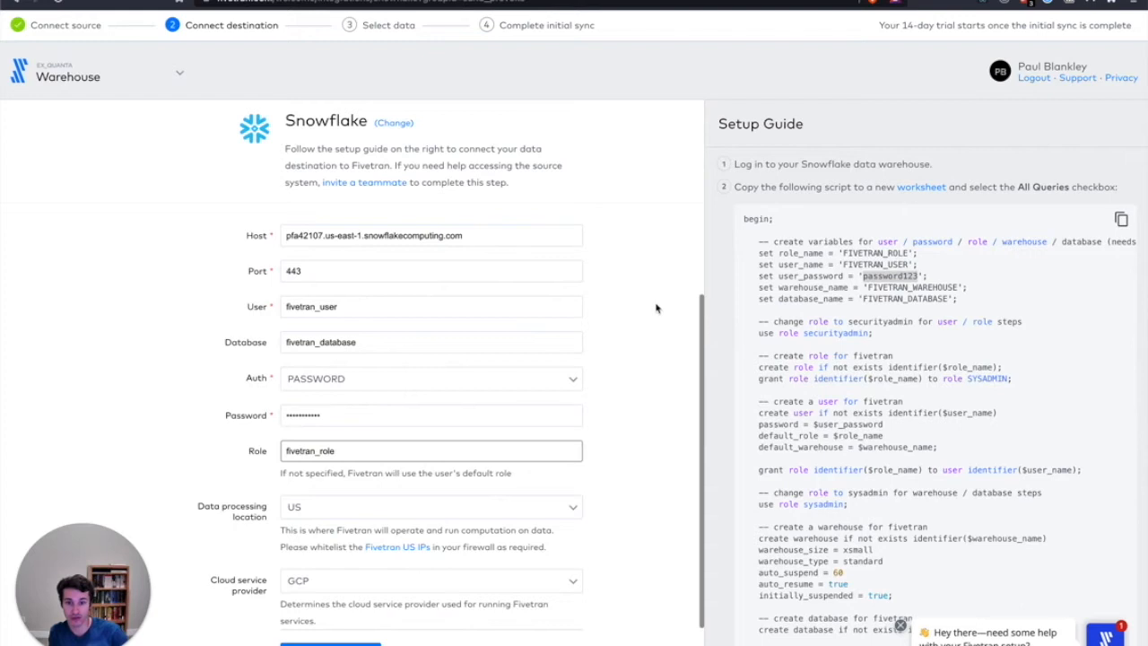
click(187, 476)
scroll(187, 475, down, 1)
click(330, 503)
click(332, 549)
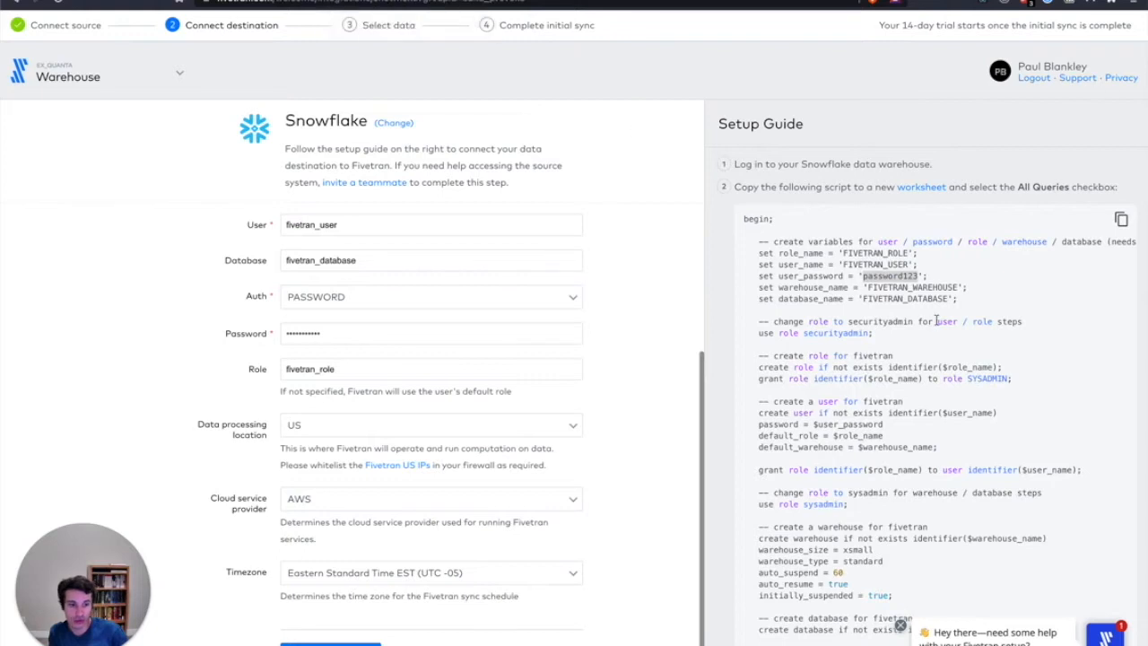
Switch to Snowflake, review the Fivetran setup script in its worksheet, and enable running all queries
scroll(882, 292, down, 2)
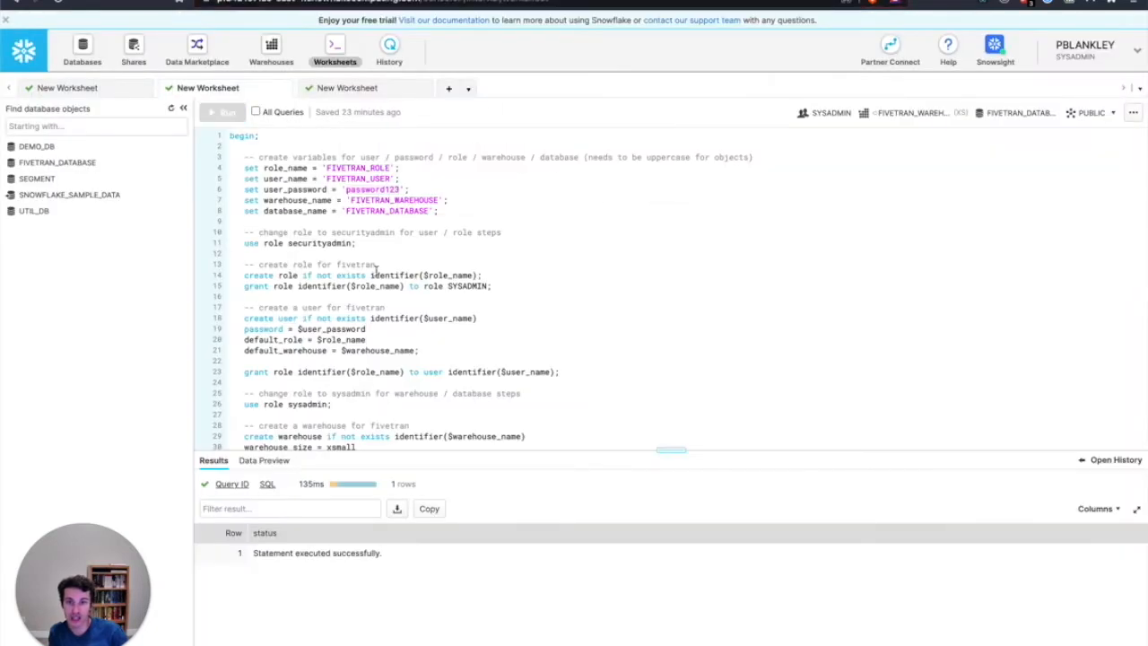
scroll(377, 270, down, 5)
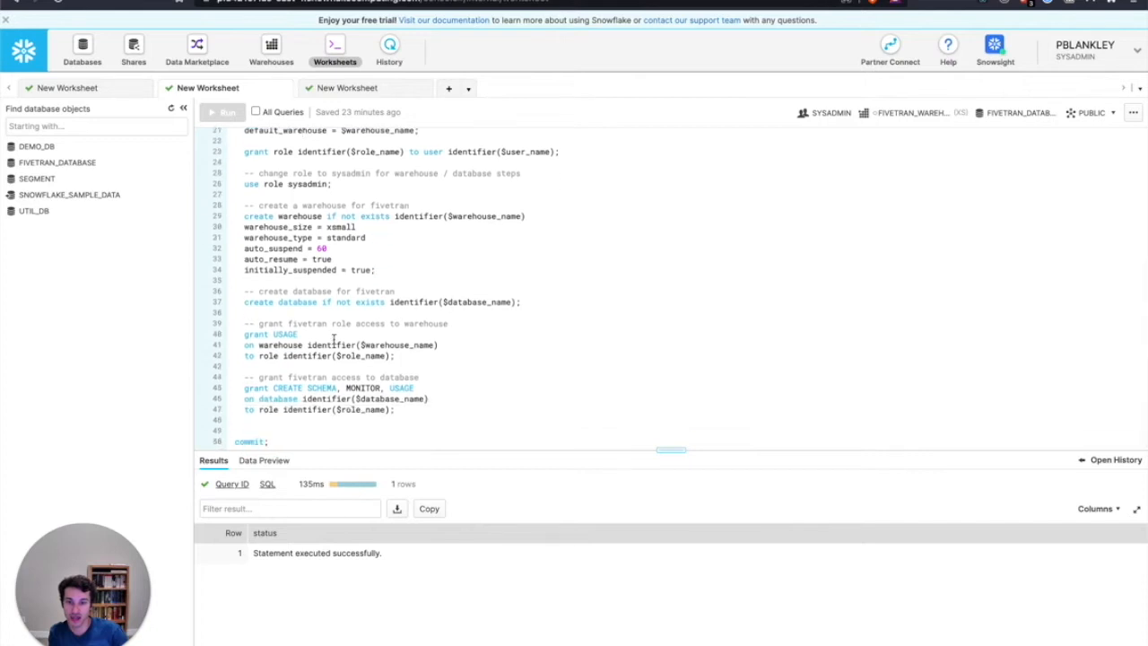
scroll(320, 262, up, 5)
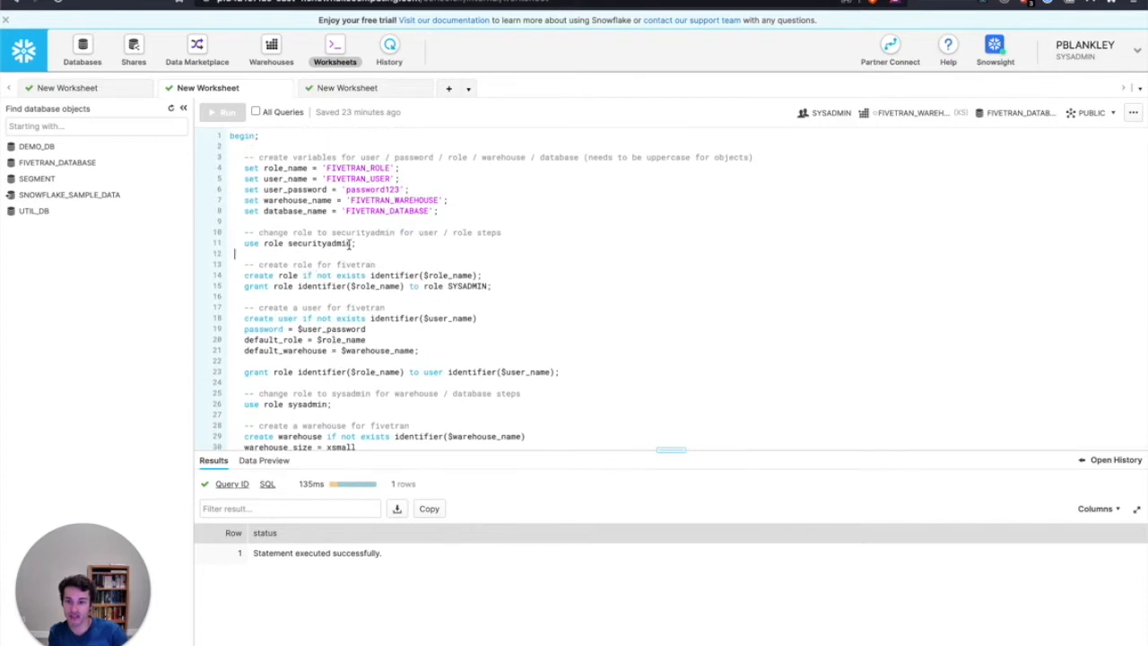
scroll(296, 269, down, 1)
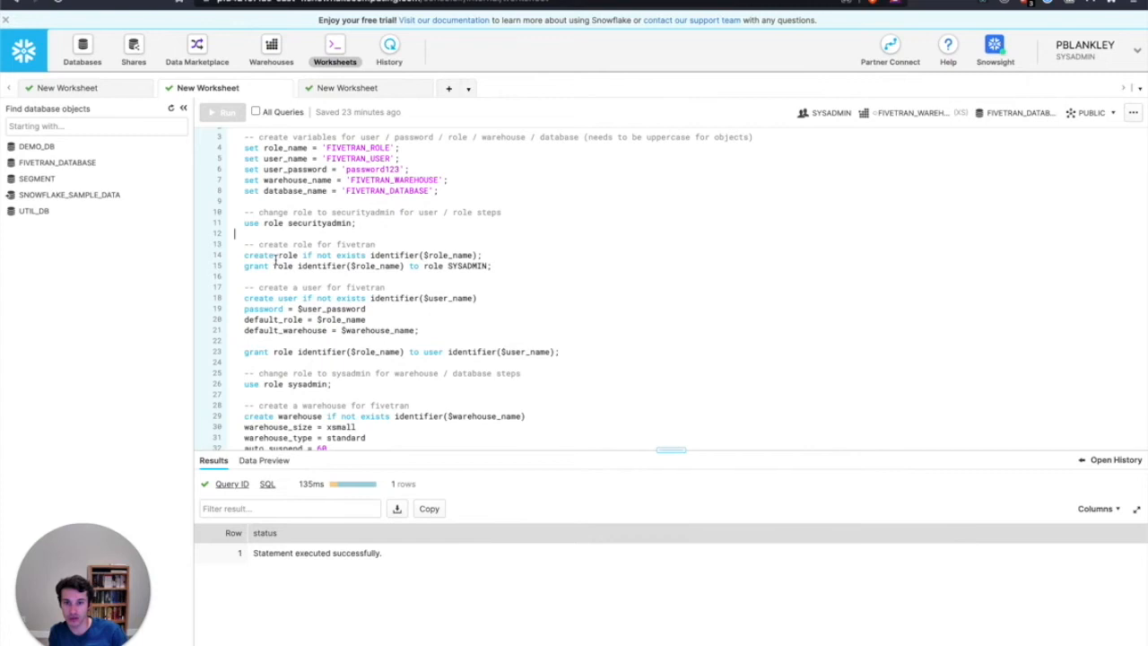
scroll(415, 262, down, 3)
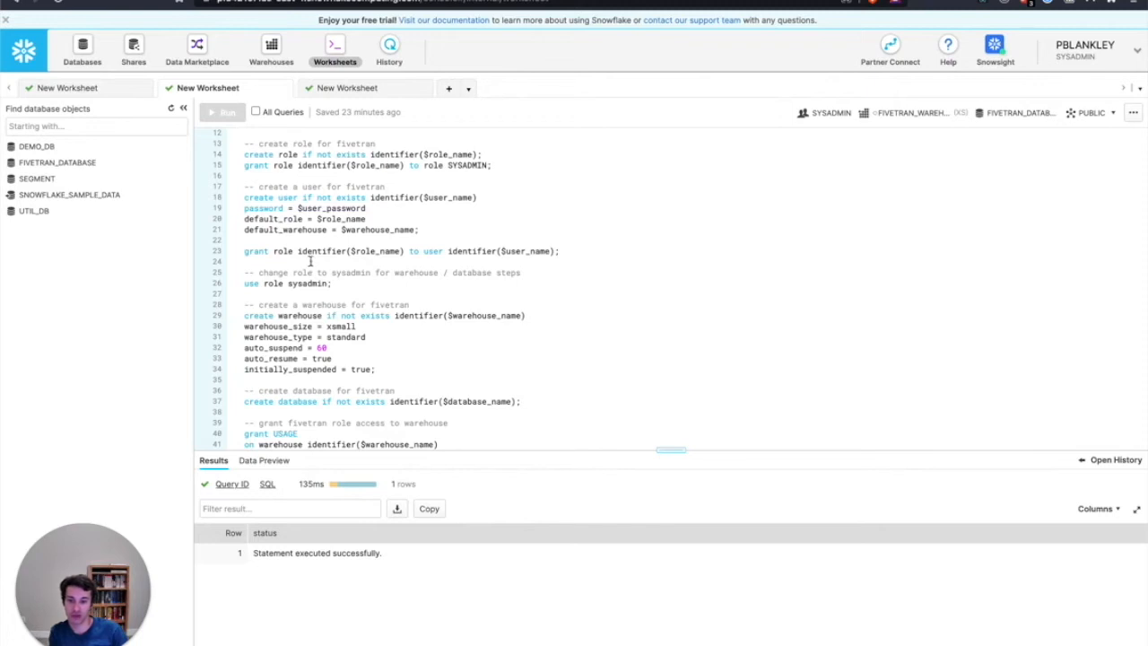
scroll(383, 229, down, 3)
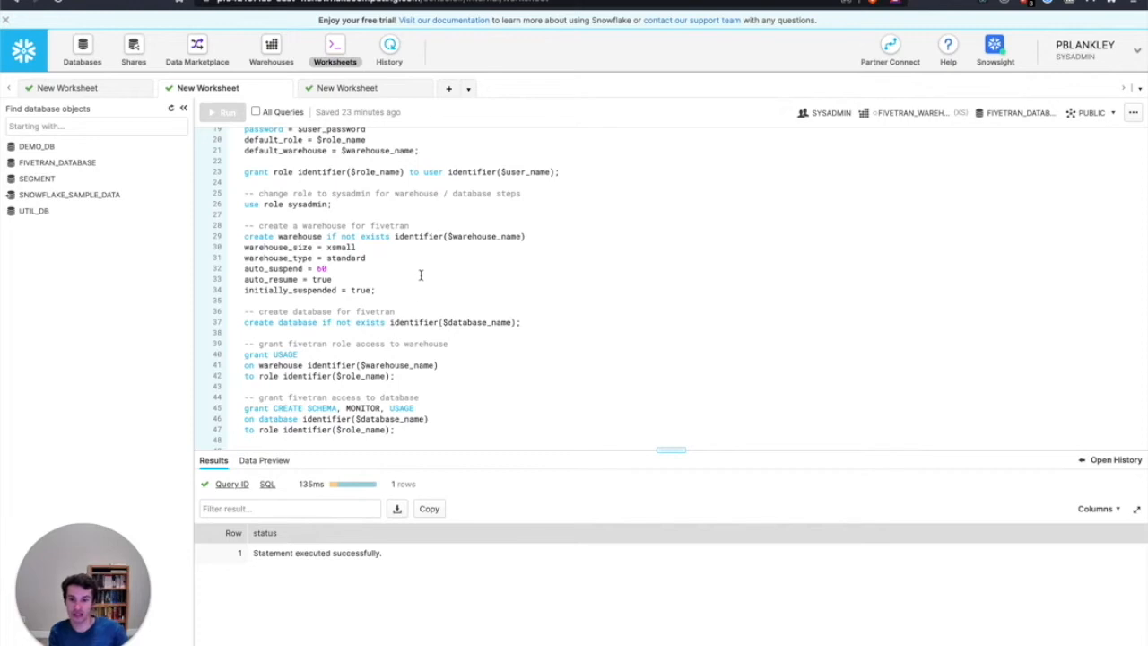
scroll(363, 248, down, 1)
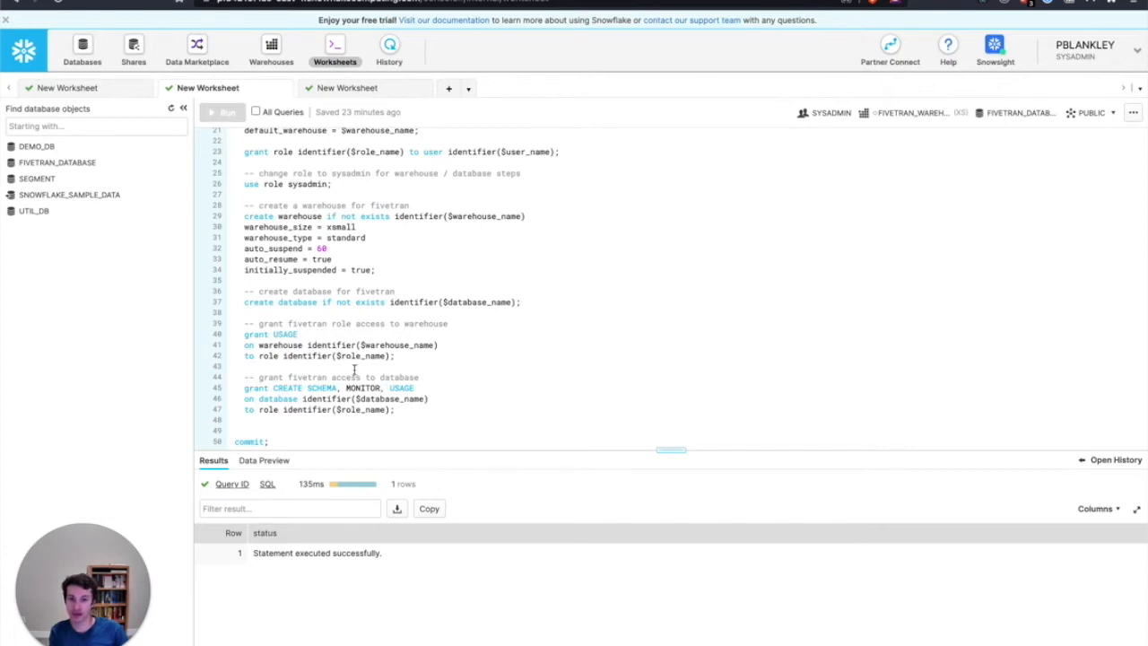
scroll(337, 317, up, 5)
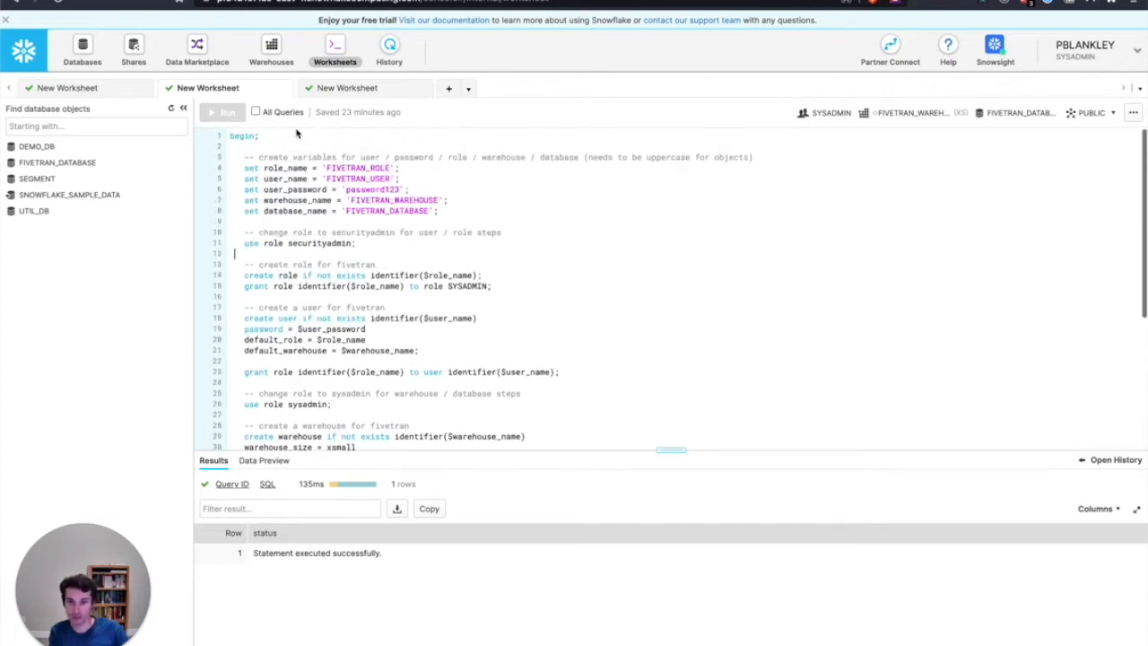
click(256, 112)
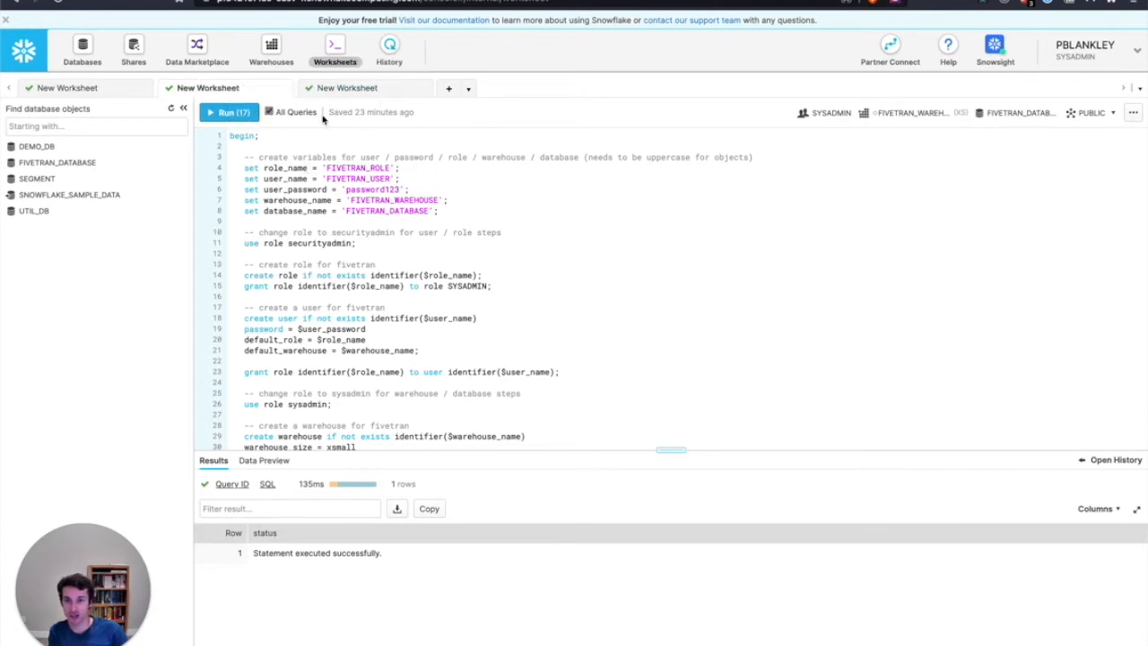
Examine the fivetran_ip_whitelist_us network policy statement and its allowed IP list in the other Snowflake worksheet
click(361, 89)
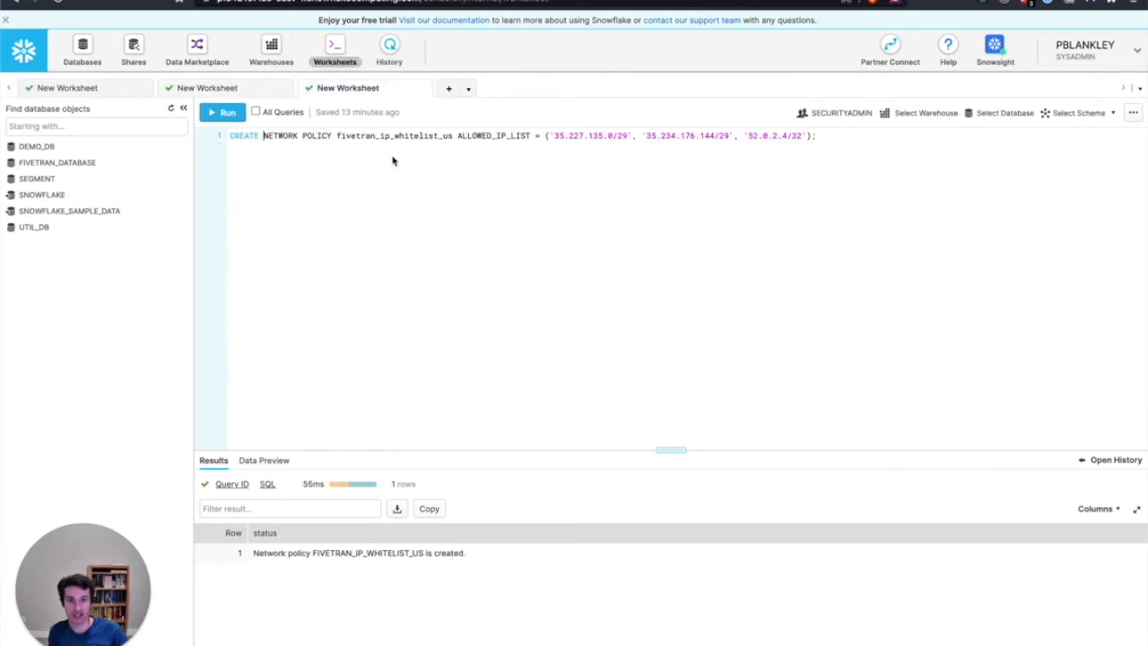
drag(336, 137, 453, 135)
click(501, 135)
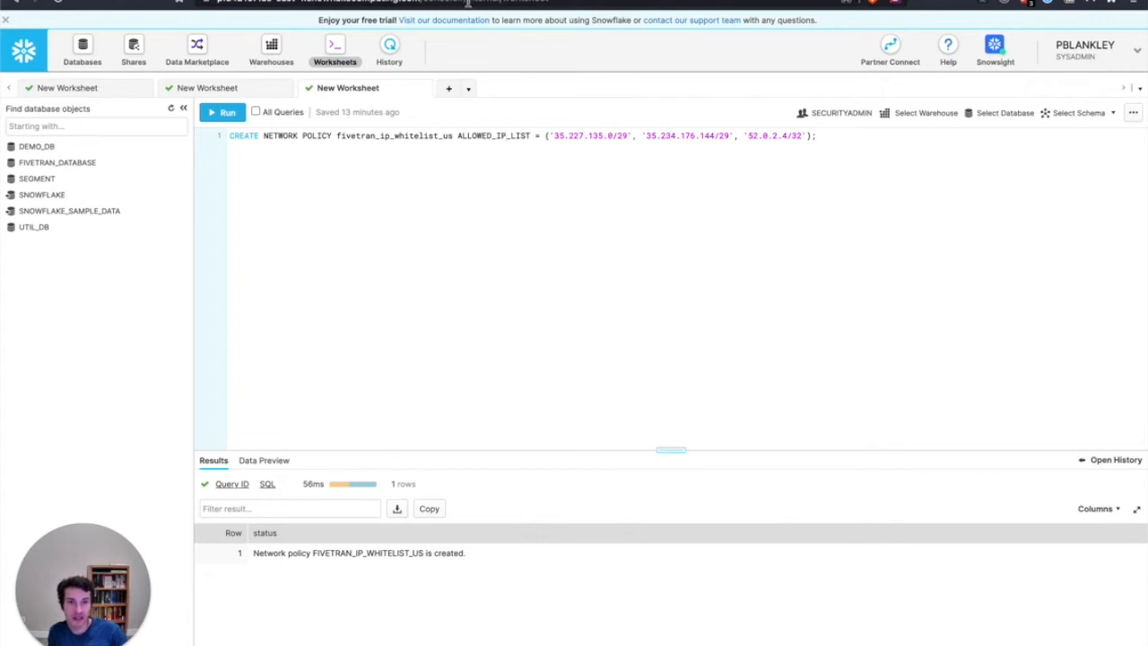
Return to Fivetran, save and test the Snowflake destination, and continue to the source data selection
click(448, 4)
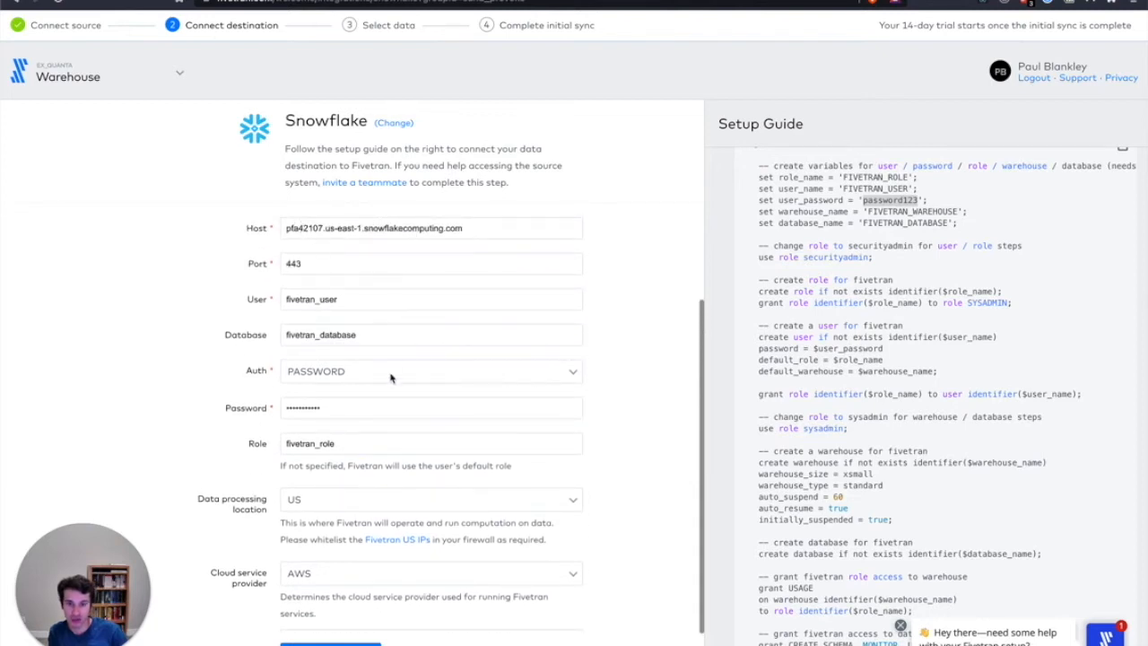
scroll(353, 457, down, 2)
scroll(345, 459, down, 1)
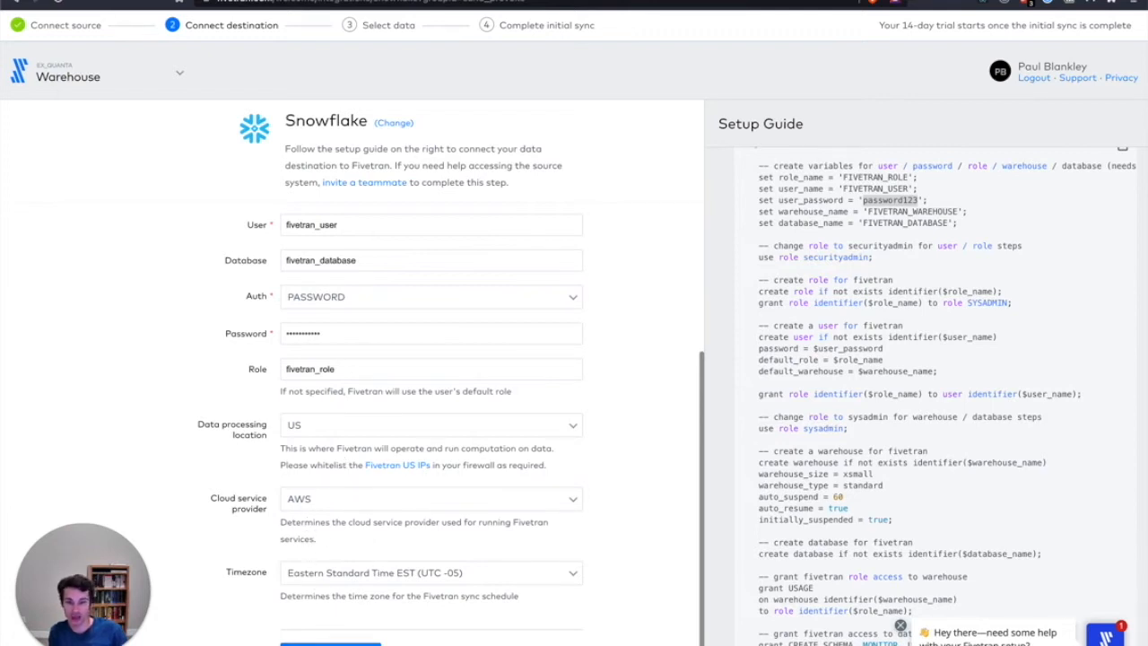
click(330, 644)
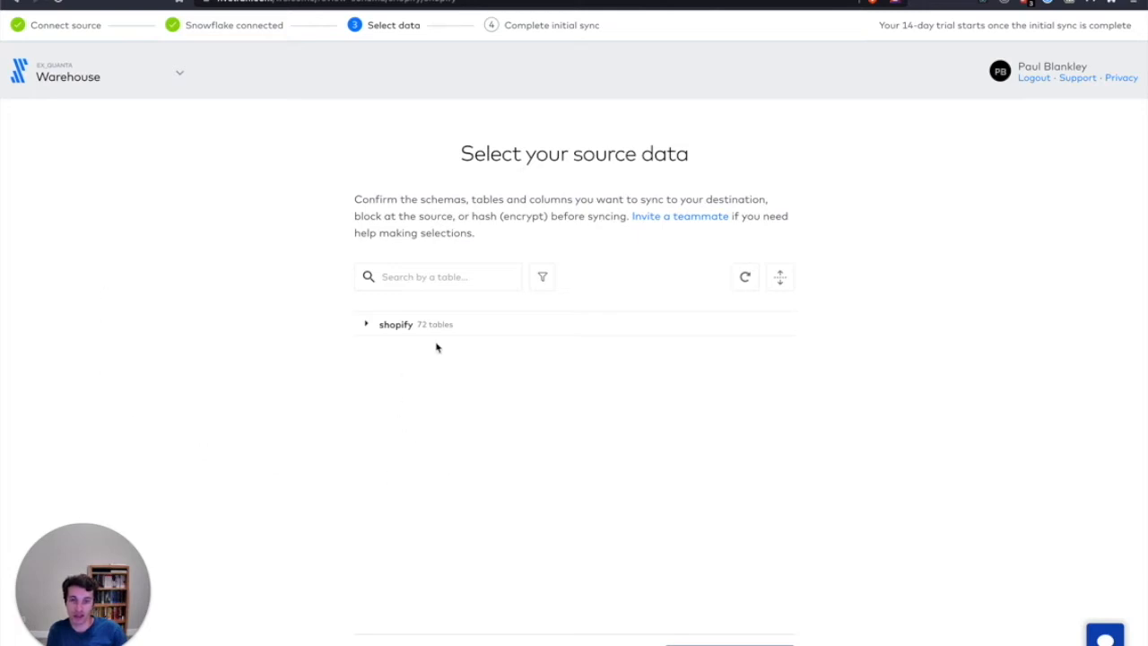
Expand the shopify schema and exclude the abandoned_checkout, collection, collection_metafield and country tables from the sync
click(368, 327)
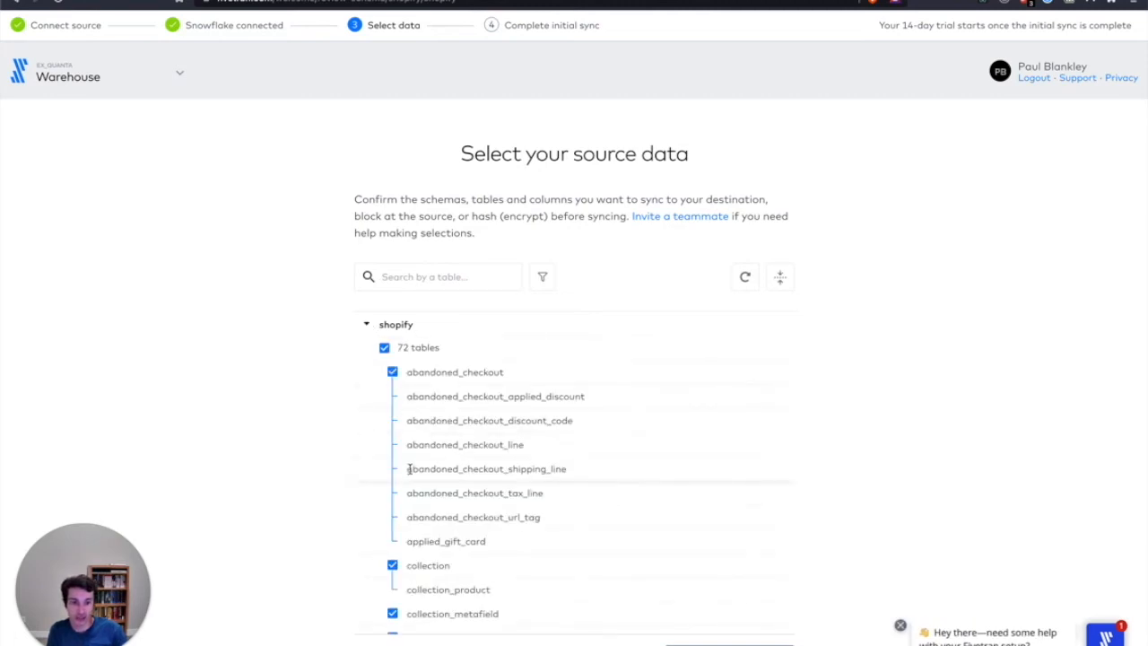
scroll(409, 468, down, 10)
scroll(411, 474, down, 3)
scroll(410, 474, up, 6)
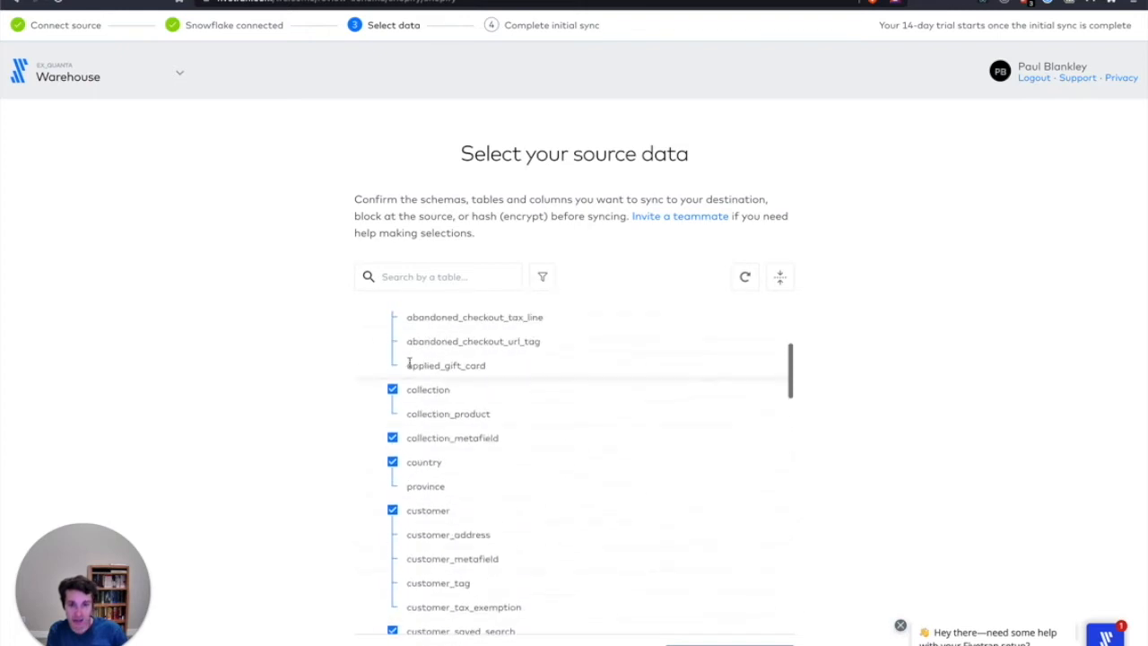
scroll(408, 364, up, 3)
click(392, 372)
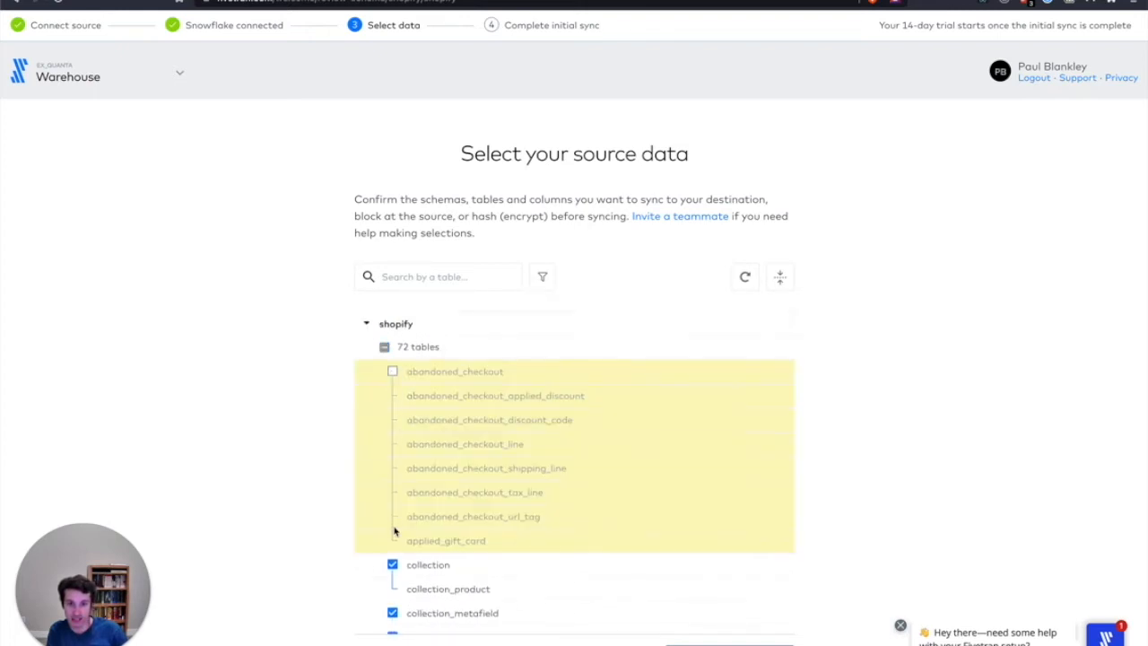
scroll(394, 532, down, 3)
click(392, 413)
click(392, 462)
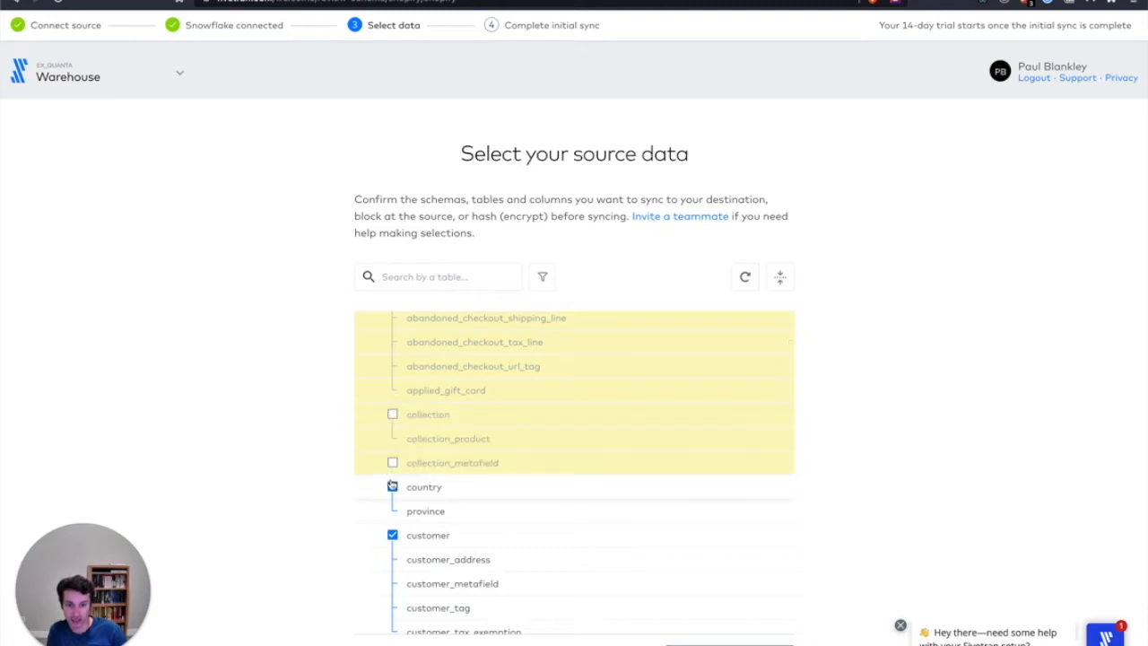
click(392, 485)
Exclude the customer_saved_search, discount_code and draft_order tables from the sync
scroll(399, 538, down, 3)
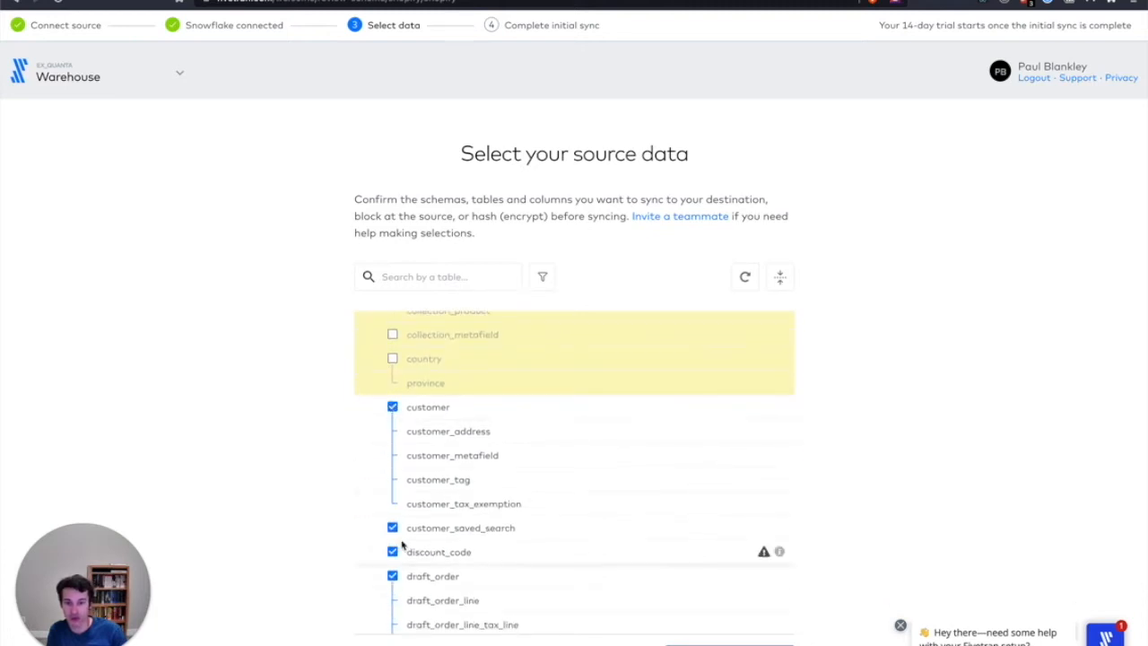
scroll(401, 543, down, 2)
click(391, 437)
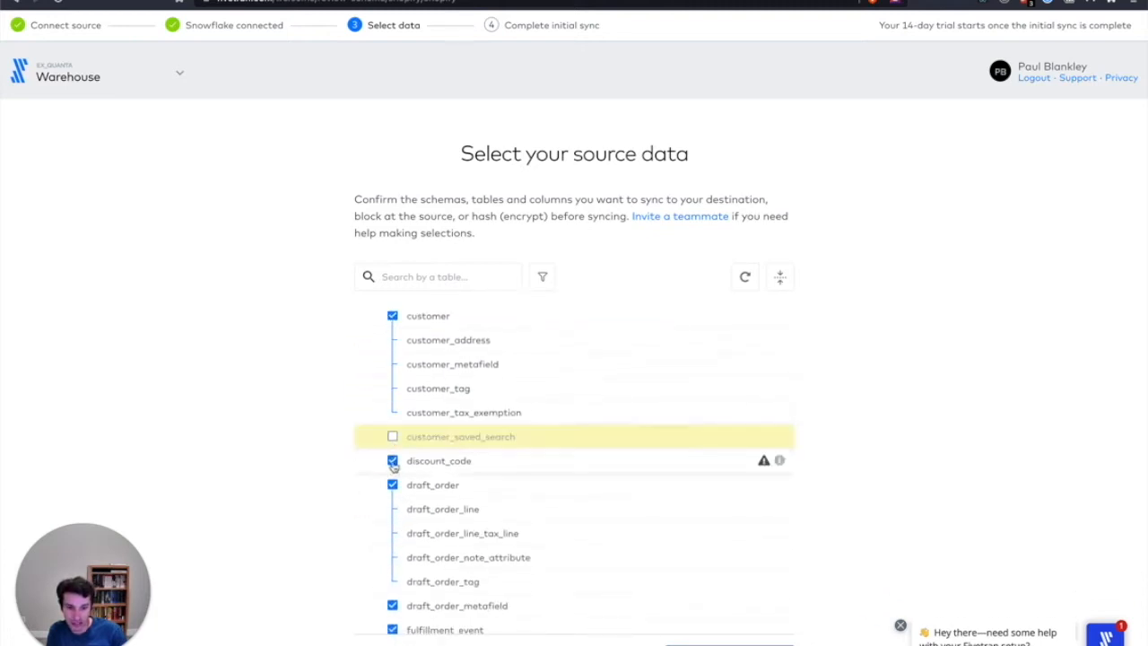
click(392, 460)
click(392, 485)
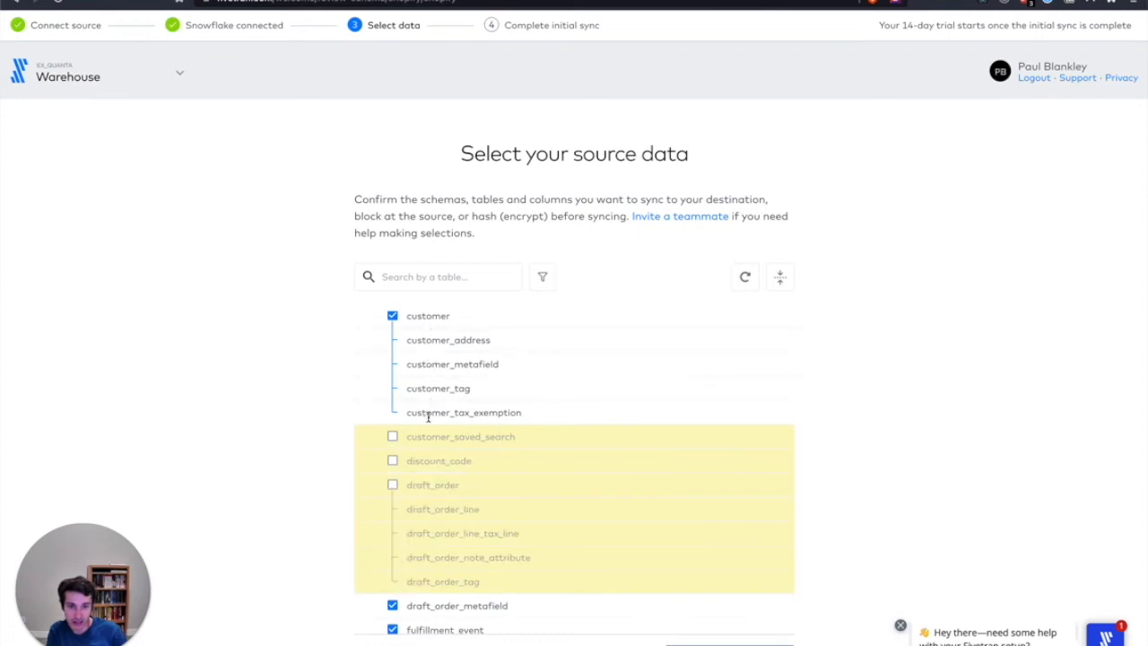
Exclude the draft_order_metafield, fulfillment_event, gift_card, inventory_item, location and metafield tables from the sync
scroll(427, 417, down, 5)
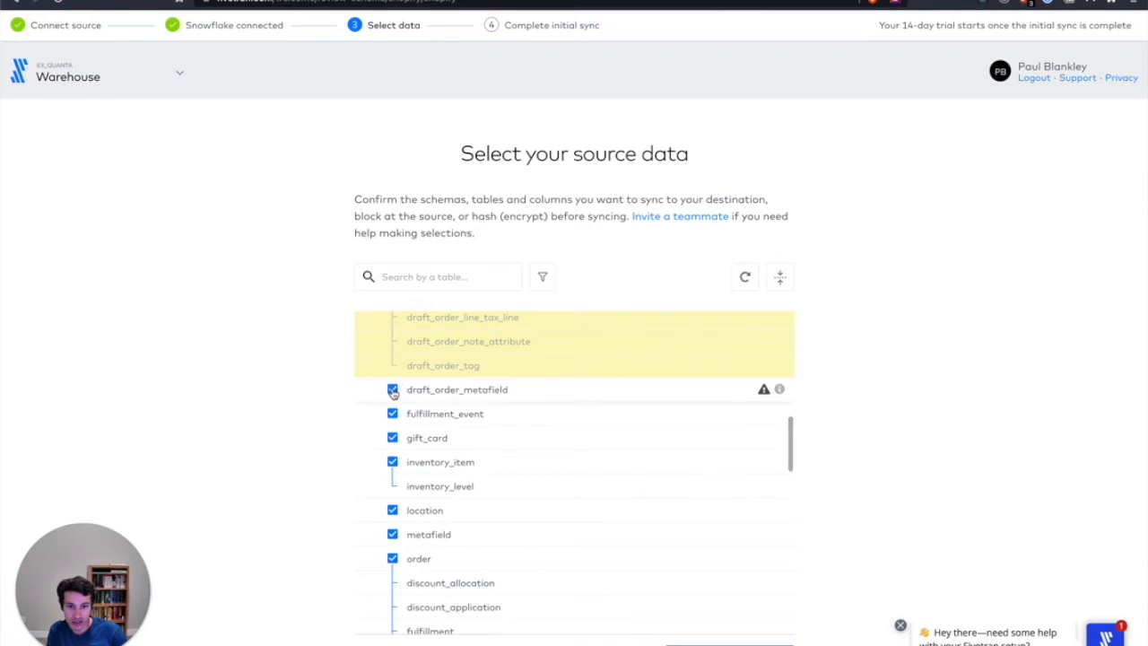
click(392, 389)
click(392, 414)
click(392, 437)
click(392, 461)
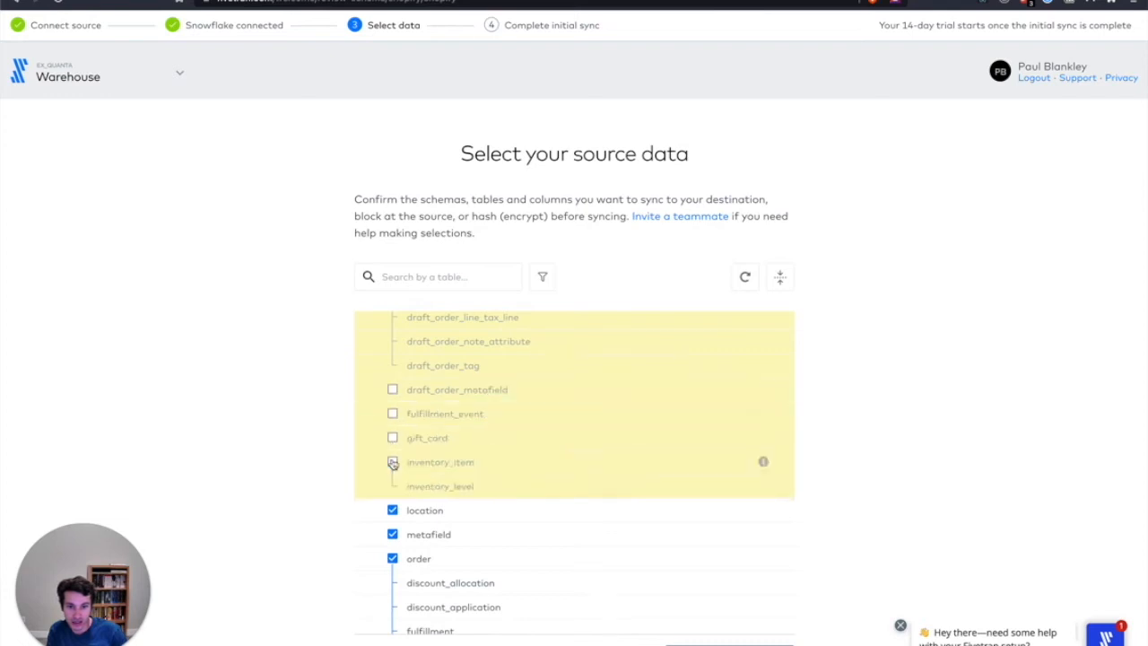
scroll(392, 453, down, 3)
click(391, 405)
click(392, 429)
Keep the order table selected and exclude order_metafield, order_risk and price_rule from the sync
scroll(392, 430, down, 2)
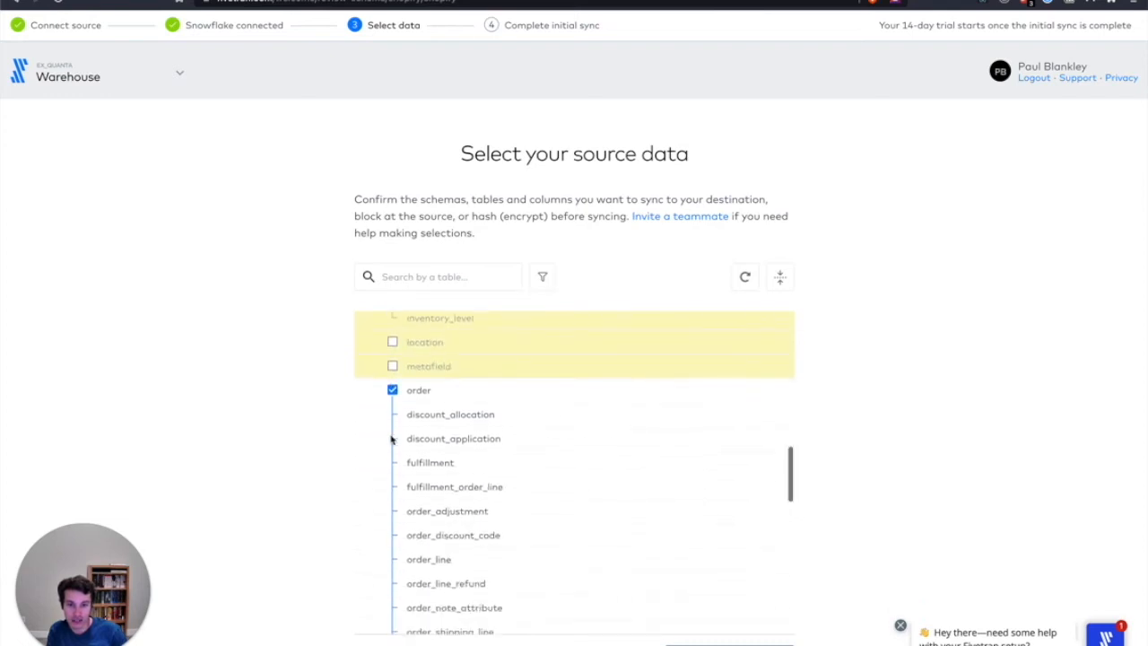
scroll(391, 438, down, 8)
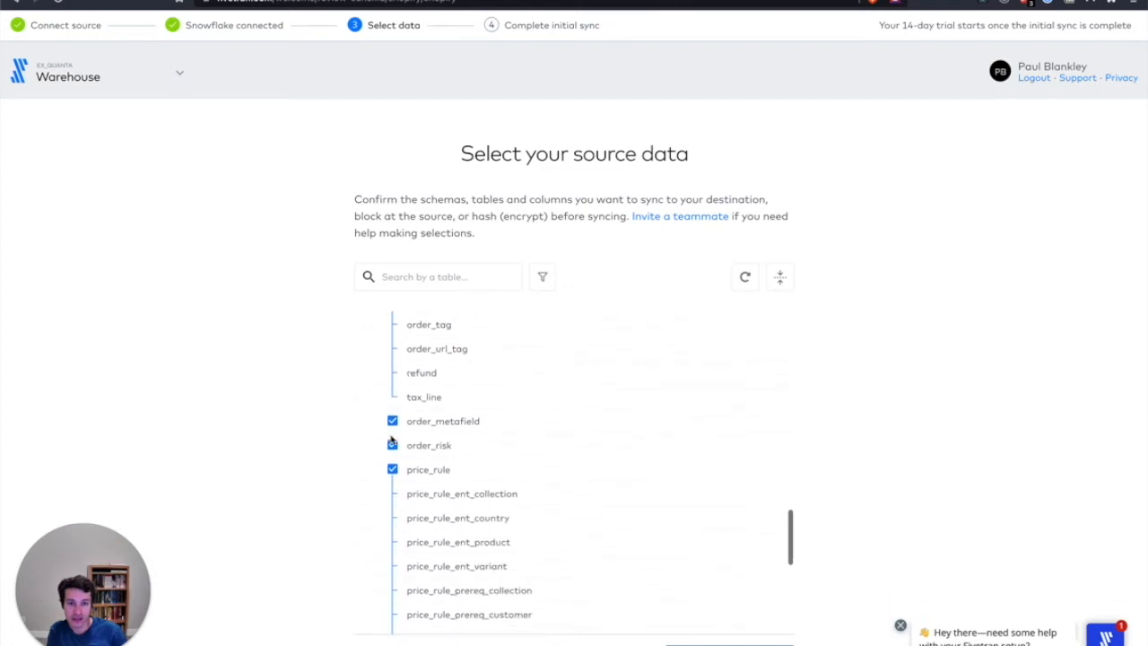
click(392, 420)
click(392, 445)
click(392, 468)
Keep the product table selected and exclude product_image_metafield, product_metafield, product_variant_metafield, shop, tender_transaction, transaction and user from the sync
scroll(395, 502, down, 5)
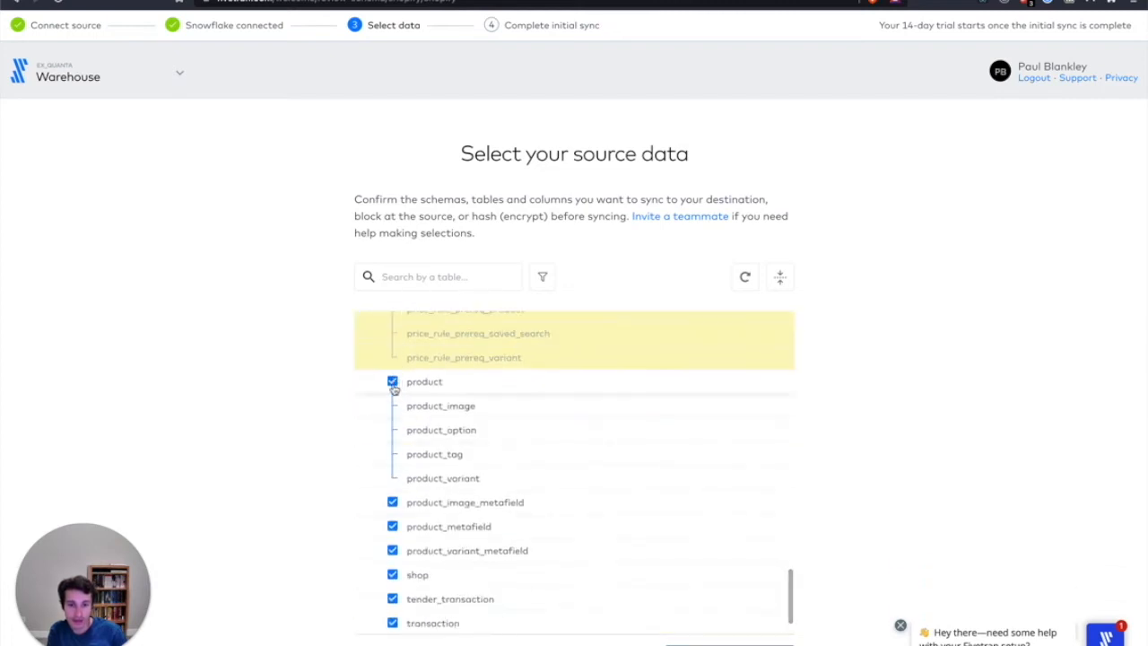
click(391, 502)
click(391, 526)
click(392, 550)
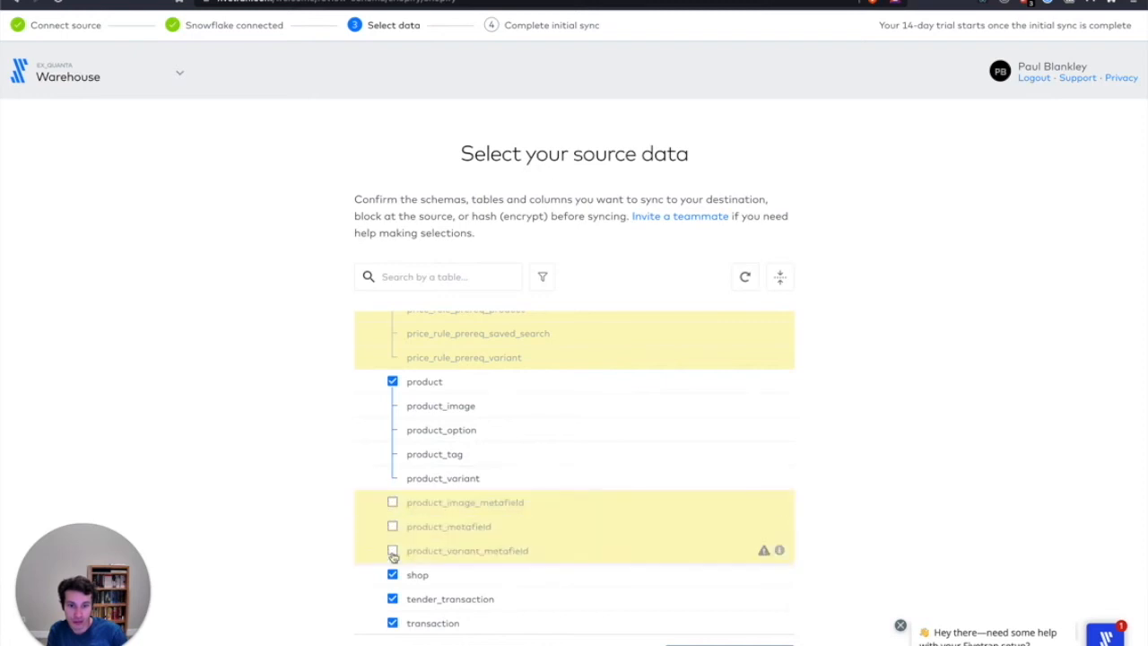
click(392, 575)
click(392, 599)
click(392, 624)
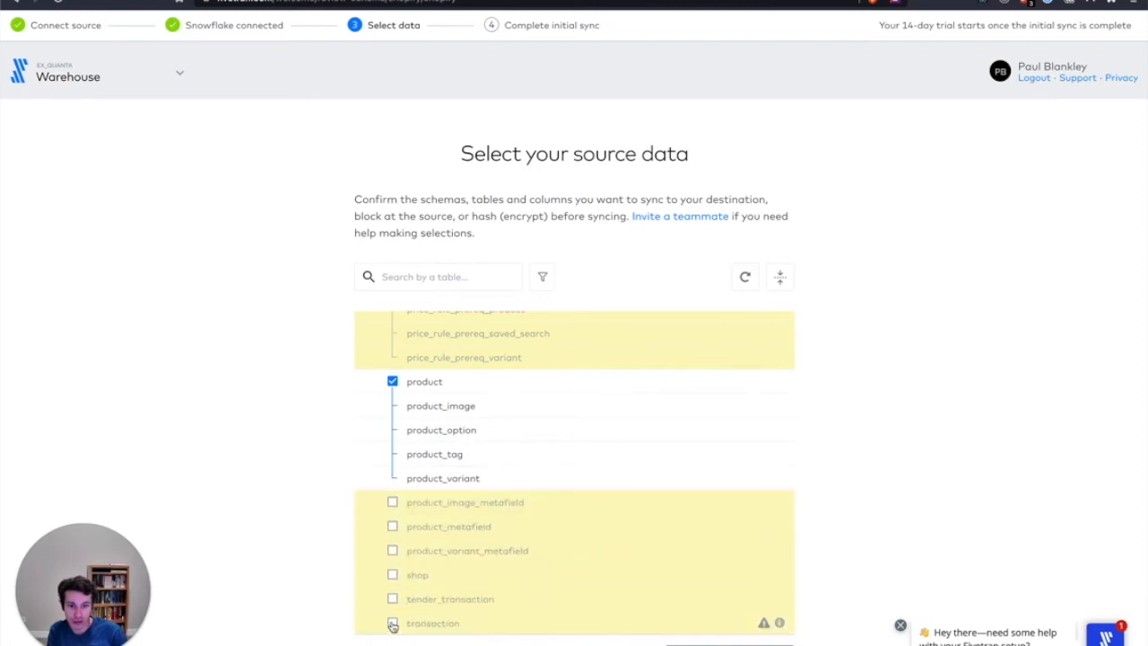
scroll(399, 500, down, 2)
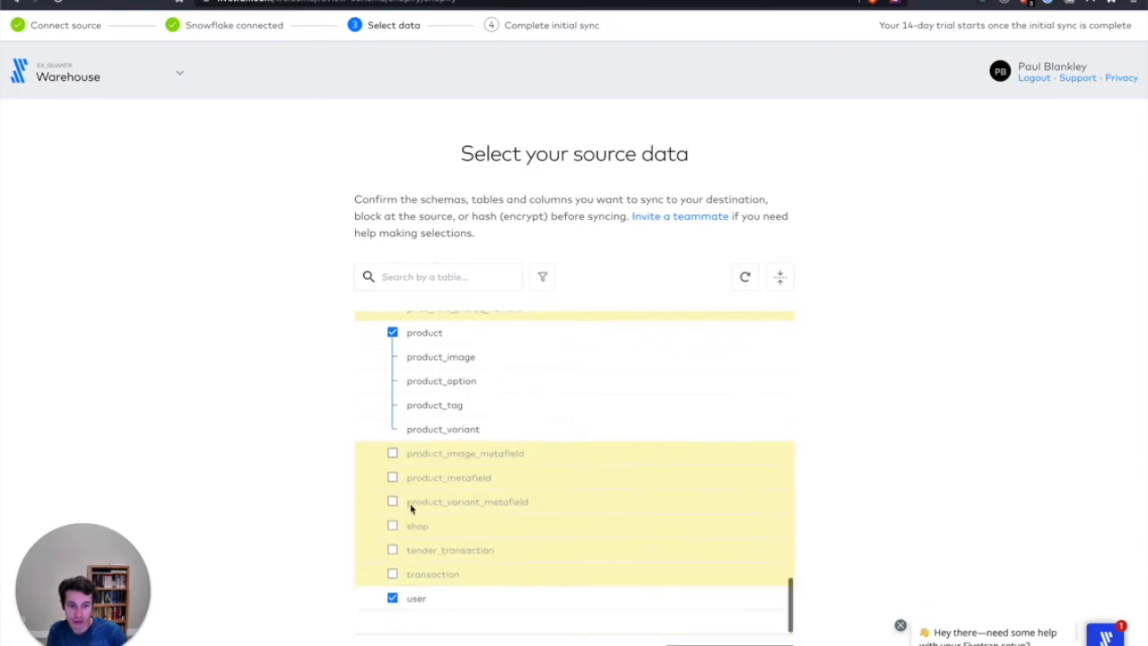
click(393, 599)
Review the shopify table selection and save it to continue to the initial sync stage
scroll(418, 412, up, 10)
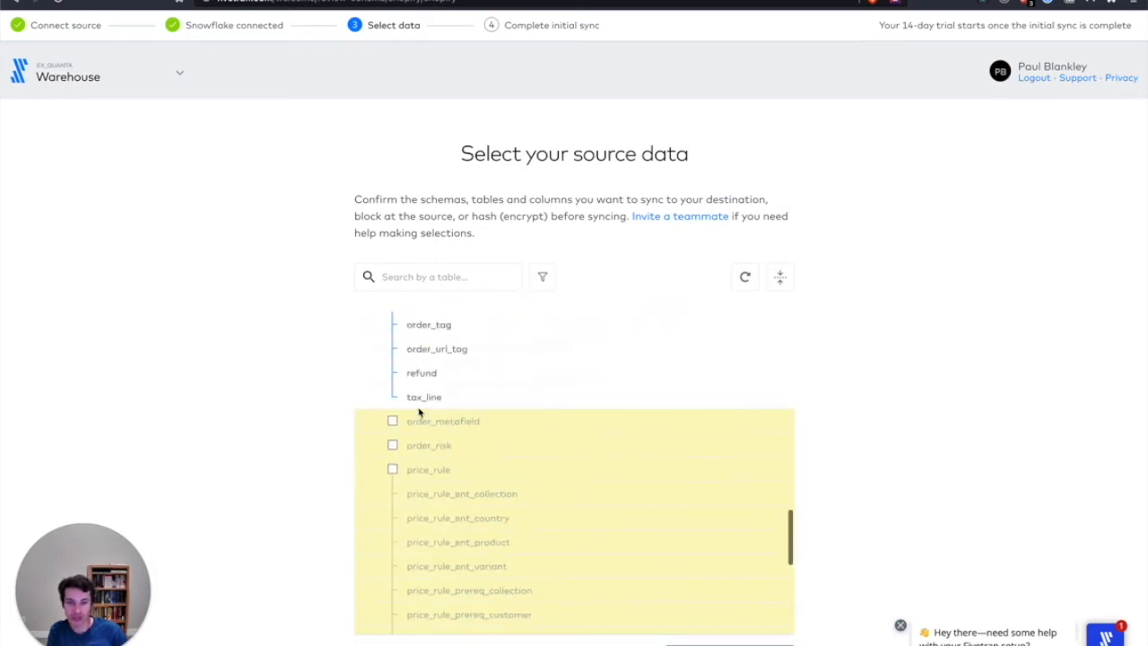
scroll(419, 413, up, 5)
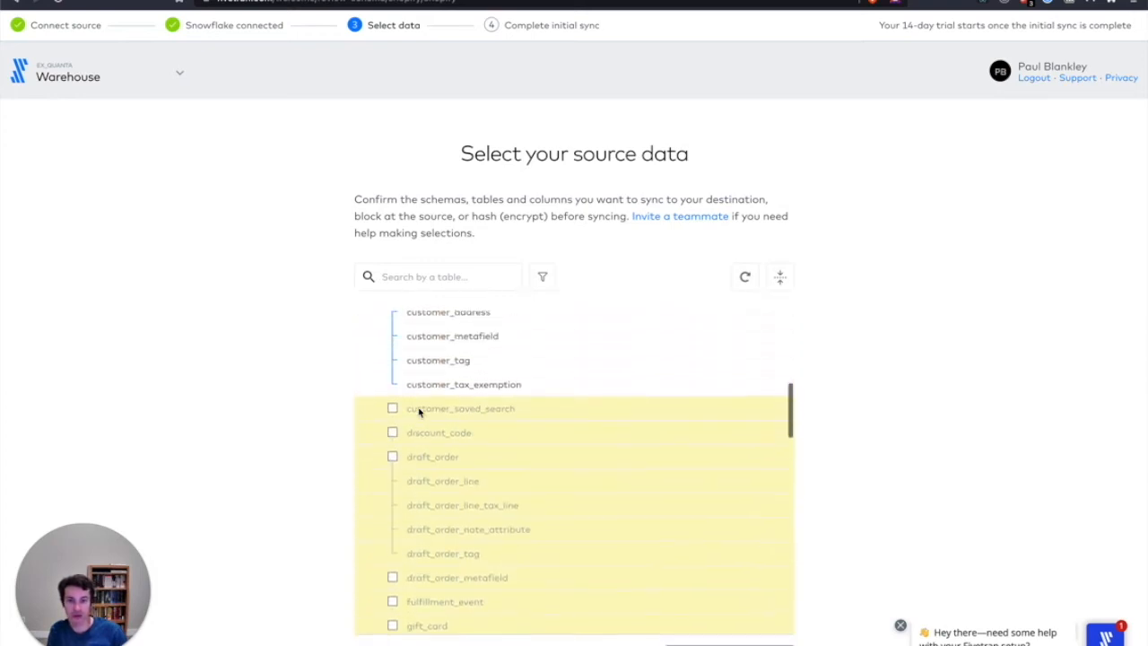
scroll(482, 543, up, 5)
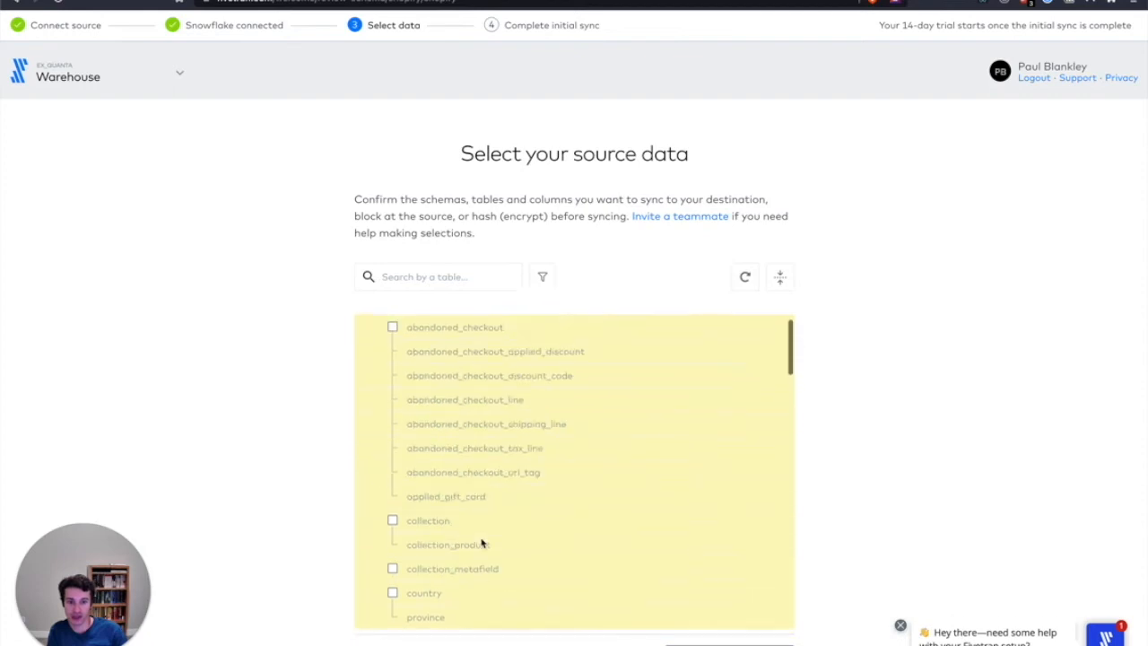
scroll(482, 543, down, 7)
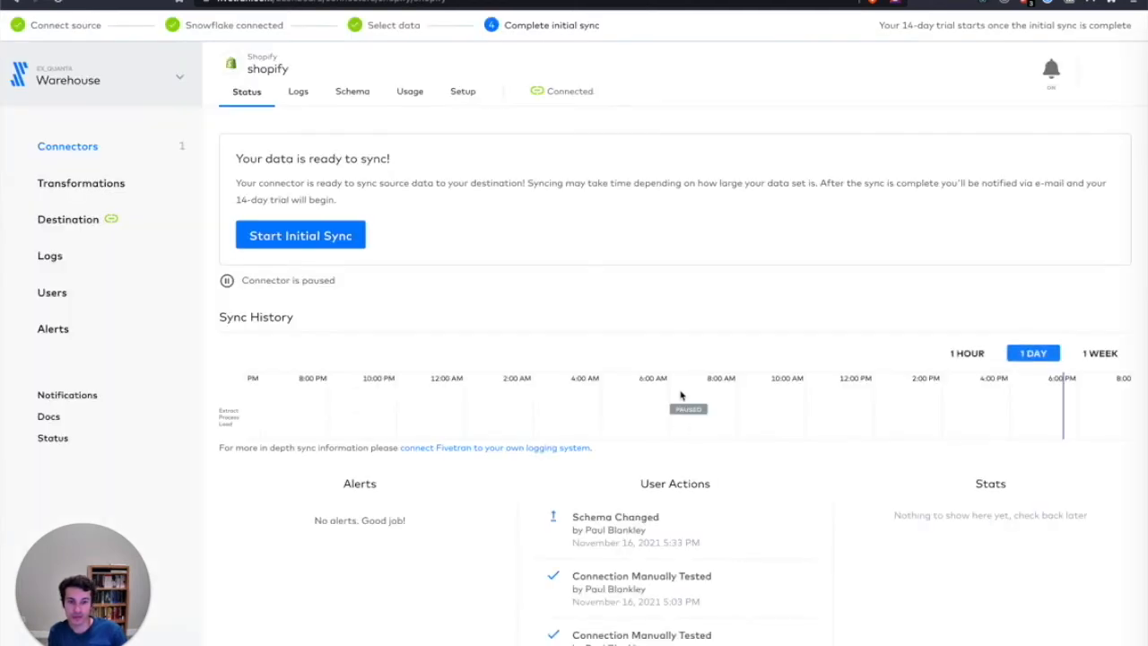
Start the Shopify connector's initial sync and inspect the sync run details in the sync history
click(334, 239)
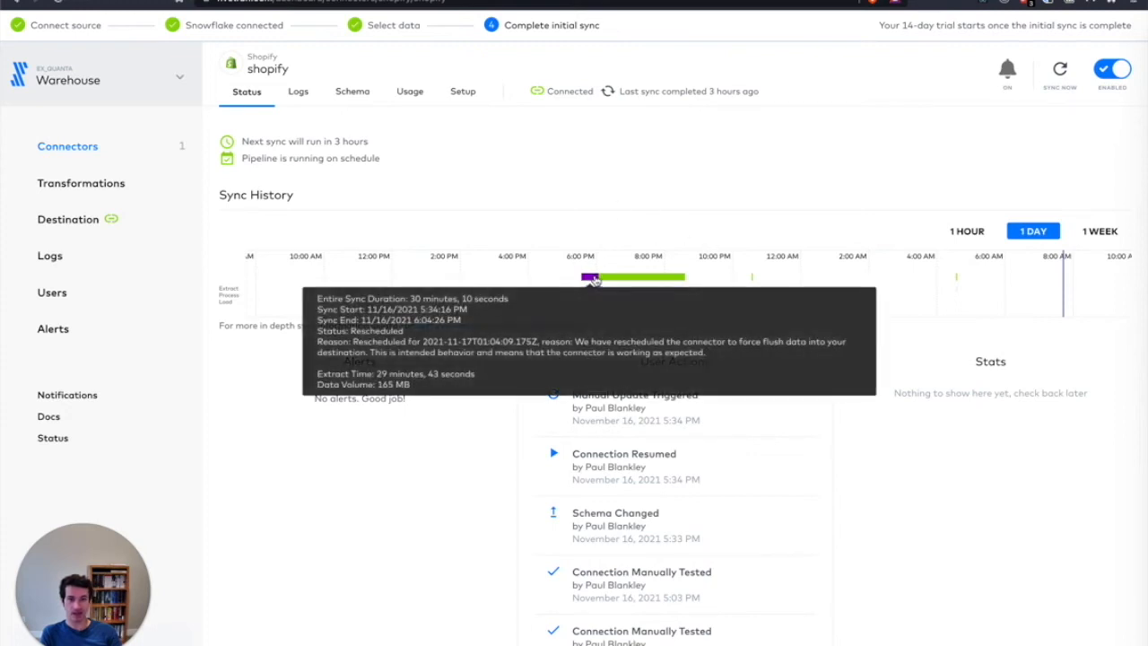
mouse_move(646, 280)
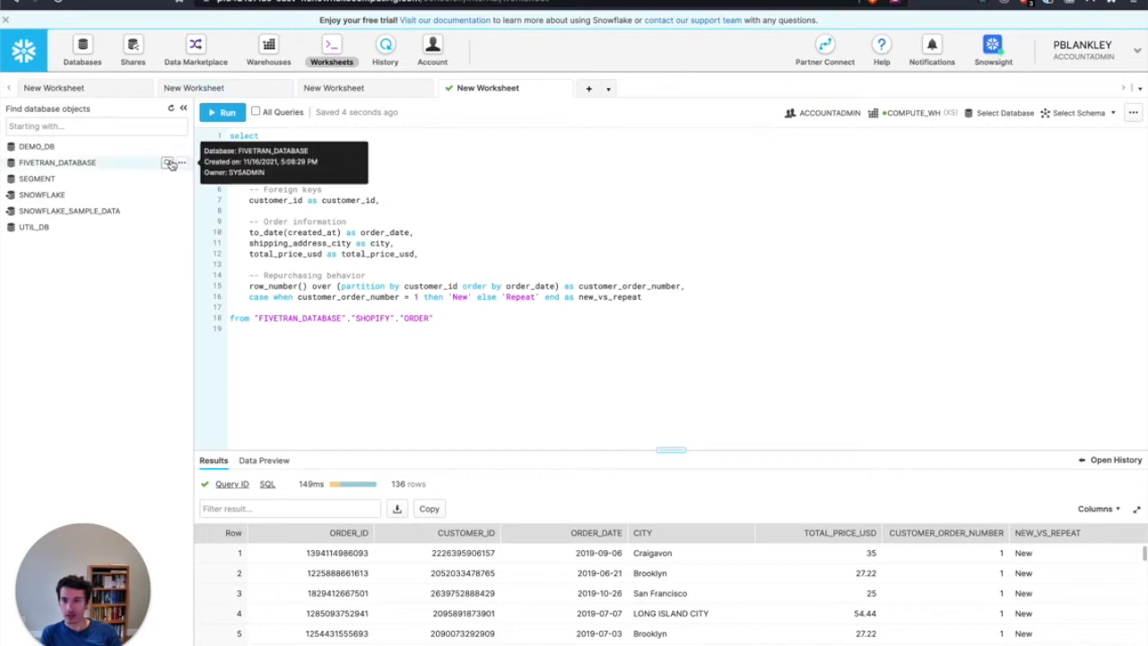
Switch to Snowflake and browse the tables in the SHOPIFY schema of FIVETRAN_DATABASE
click(168, 164)
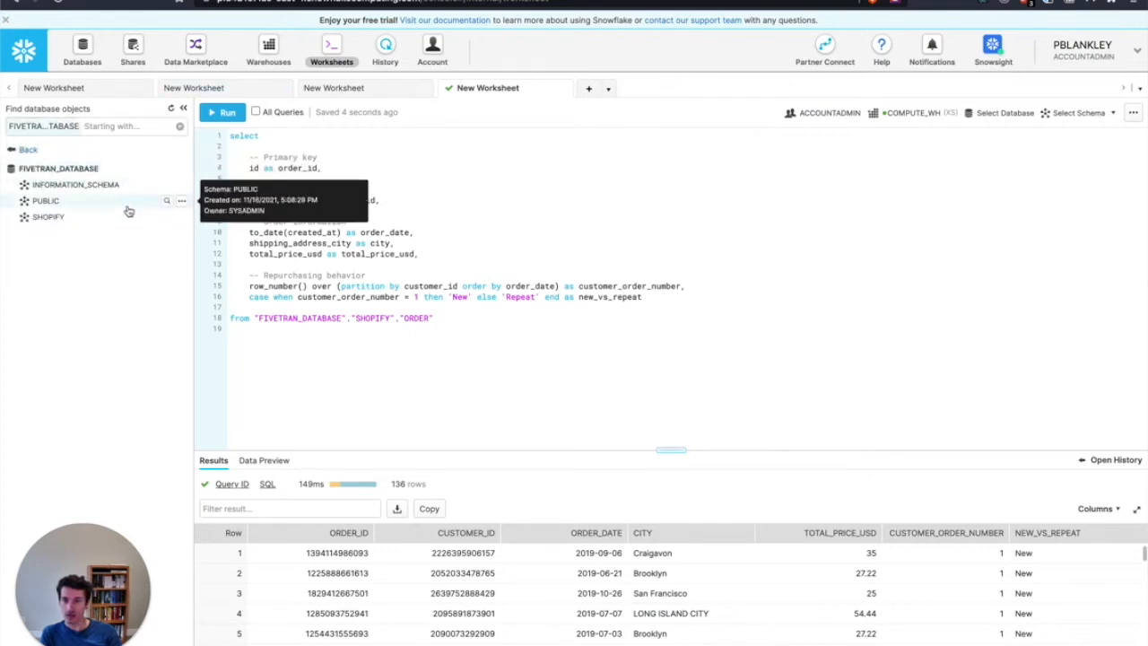
click(167, 220)
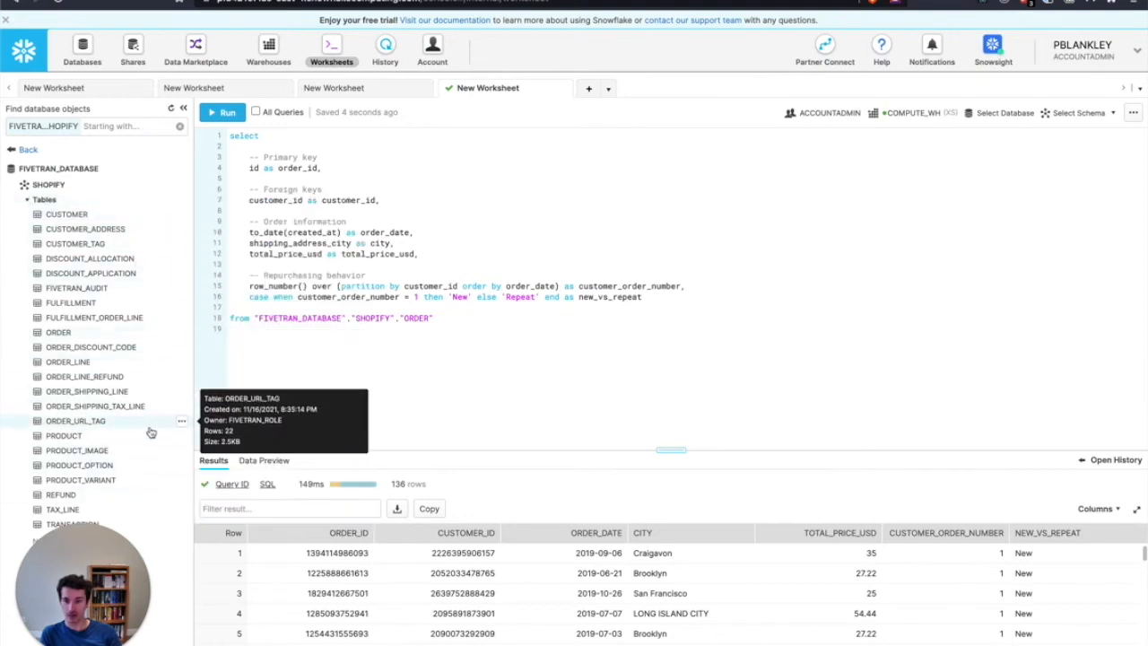
click(484, 227)
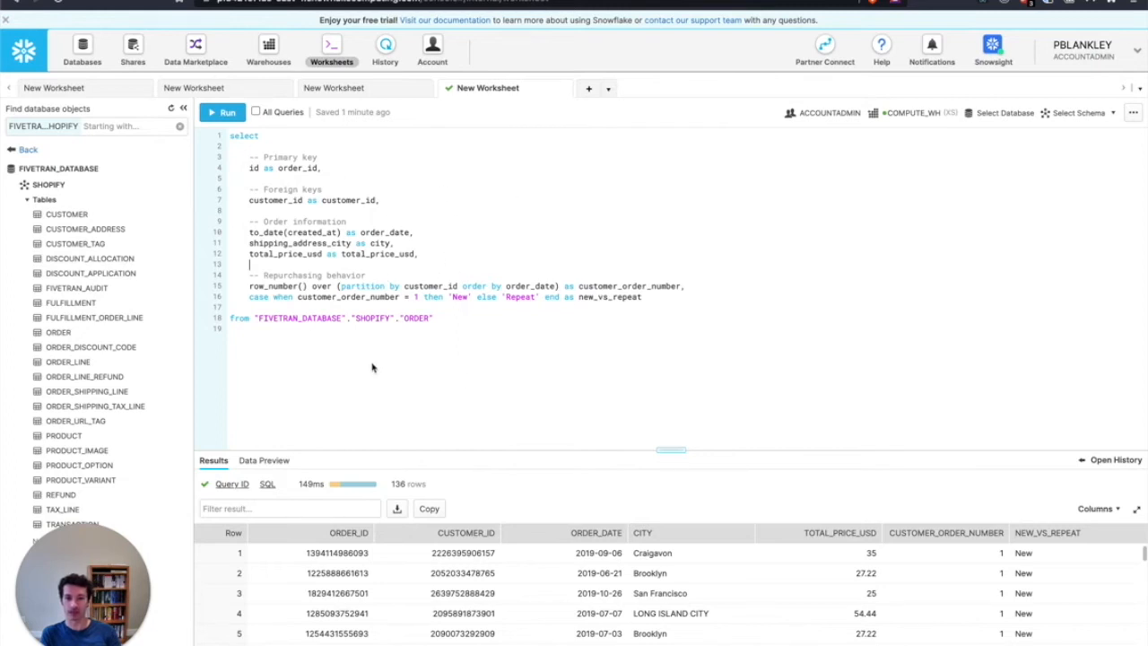
Review the repurchasing behavior lines of the Shopify ORDER query and run the query
drag(249, 287, 660, 301)
click(627, 318)
click(228, 113)
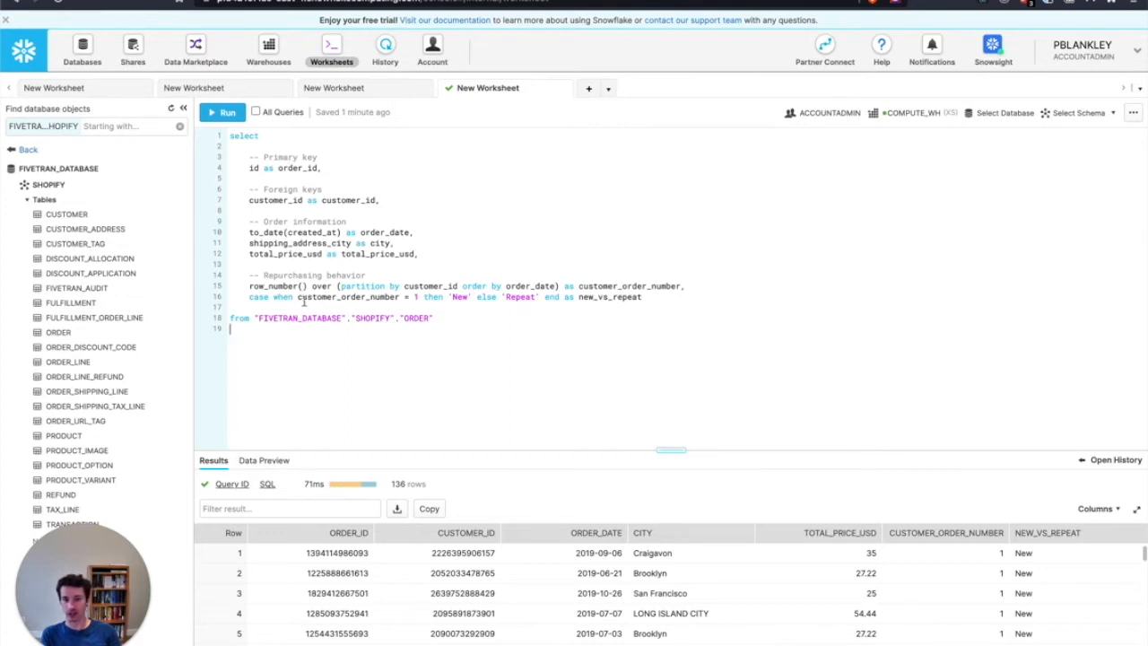
click(481, 229)
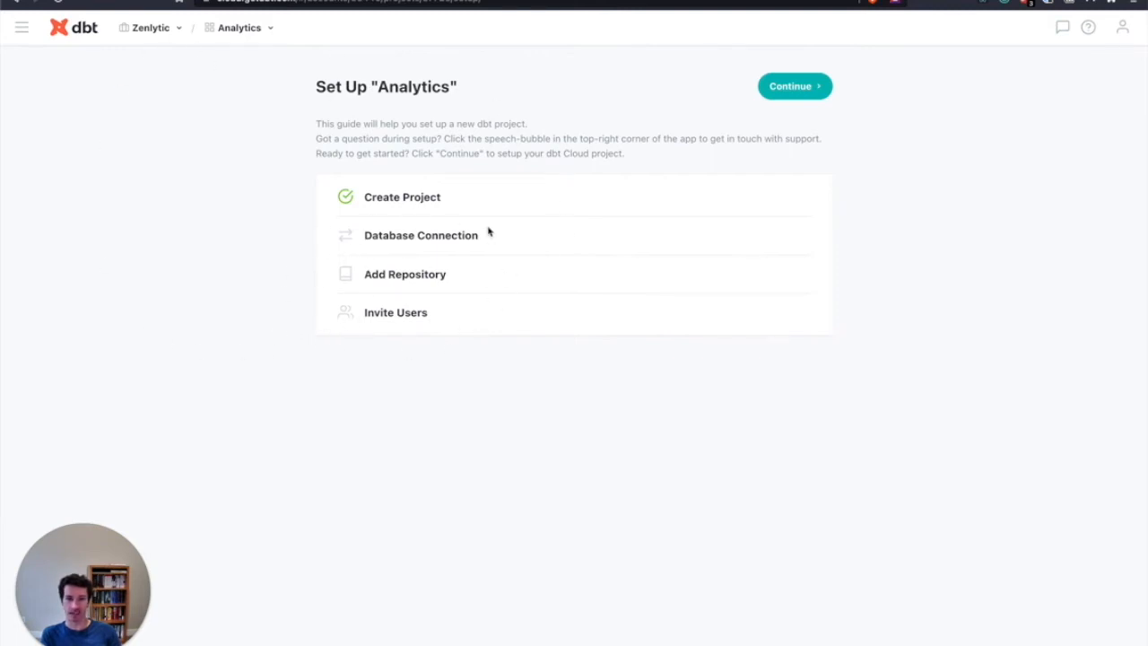
Switch to dbt Cloud, choose Snowflake as the Analytics project's data warehouse and enter the Snowflake account identifier, leaving the role blank
click(798, 89)
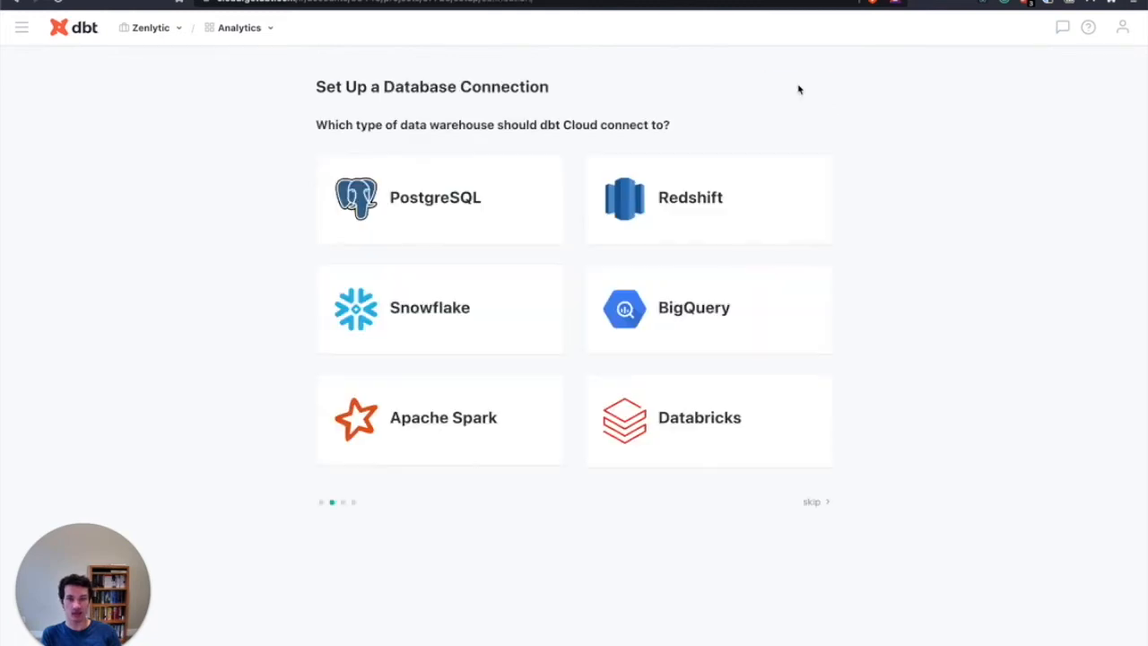
click(433, 310)
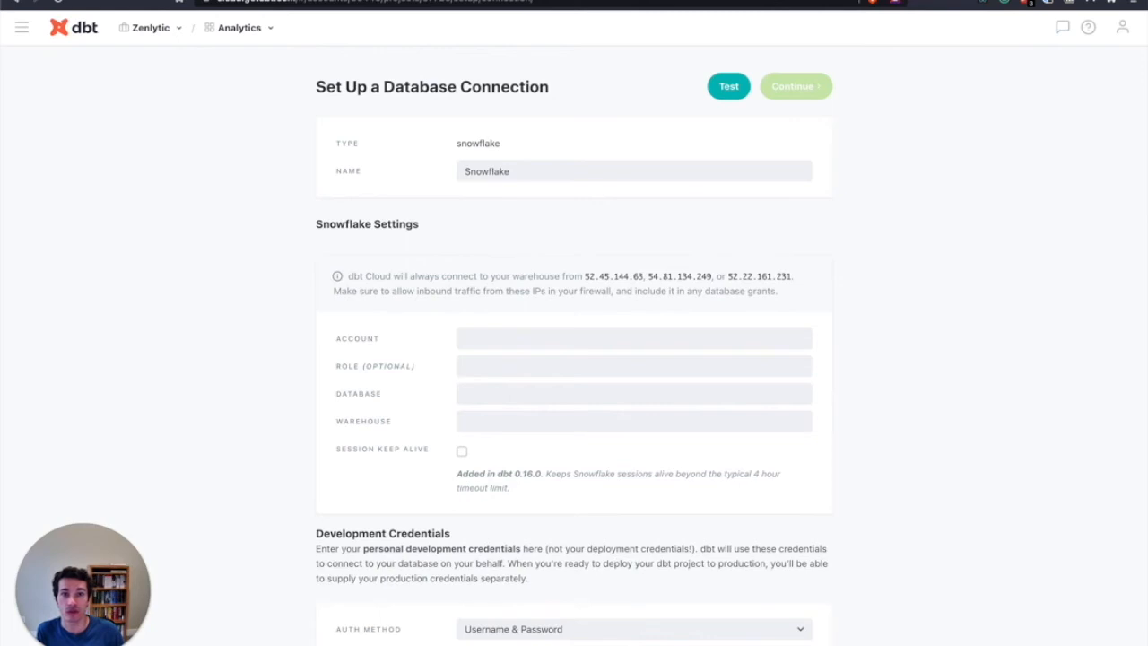
key(ctrl+shift+Tab)
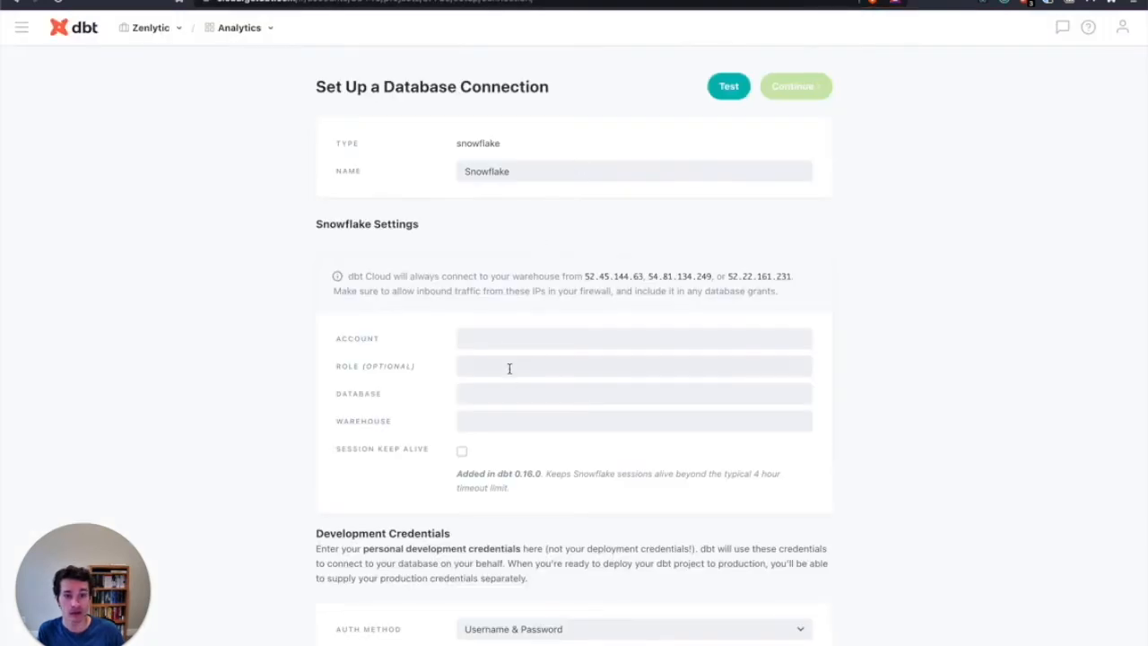
click(505, 338)
text(pfa42107.us-east-1)
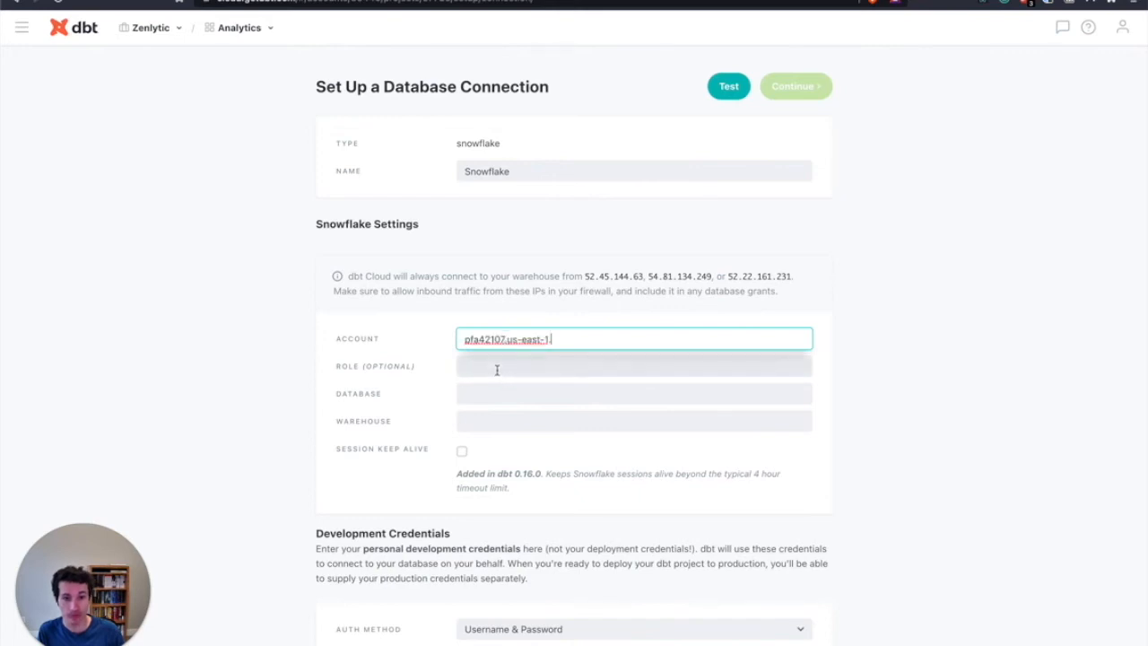
click(493, 368)
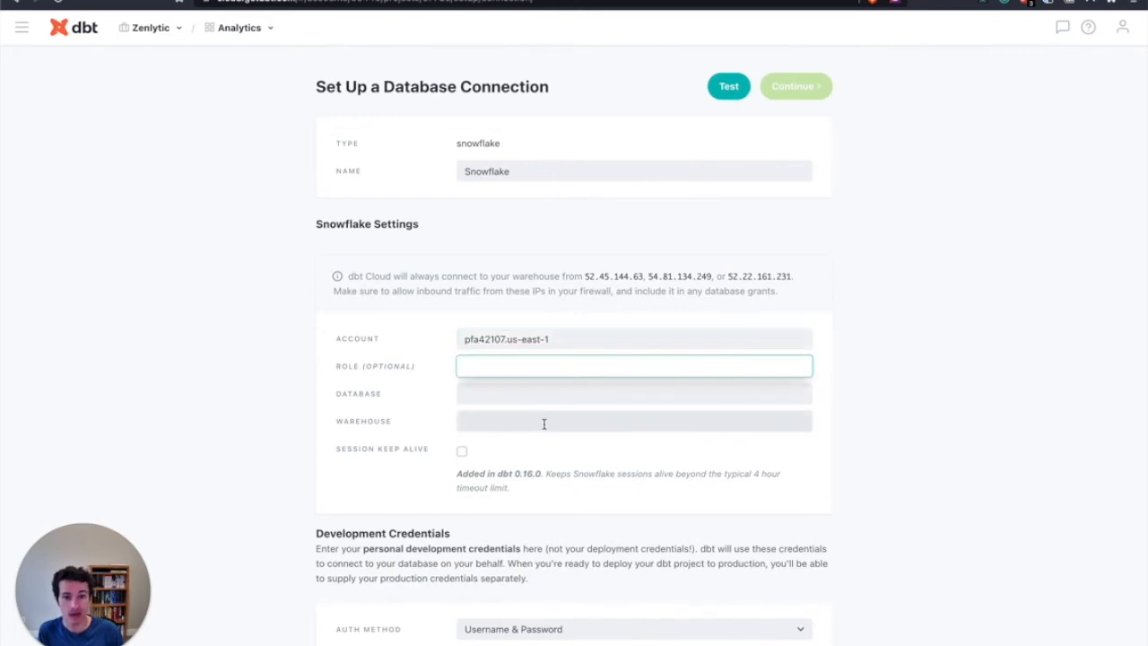
click(501, 387)
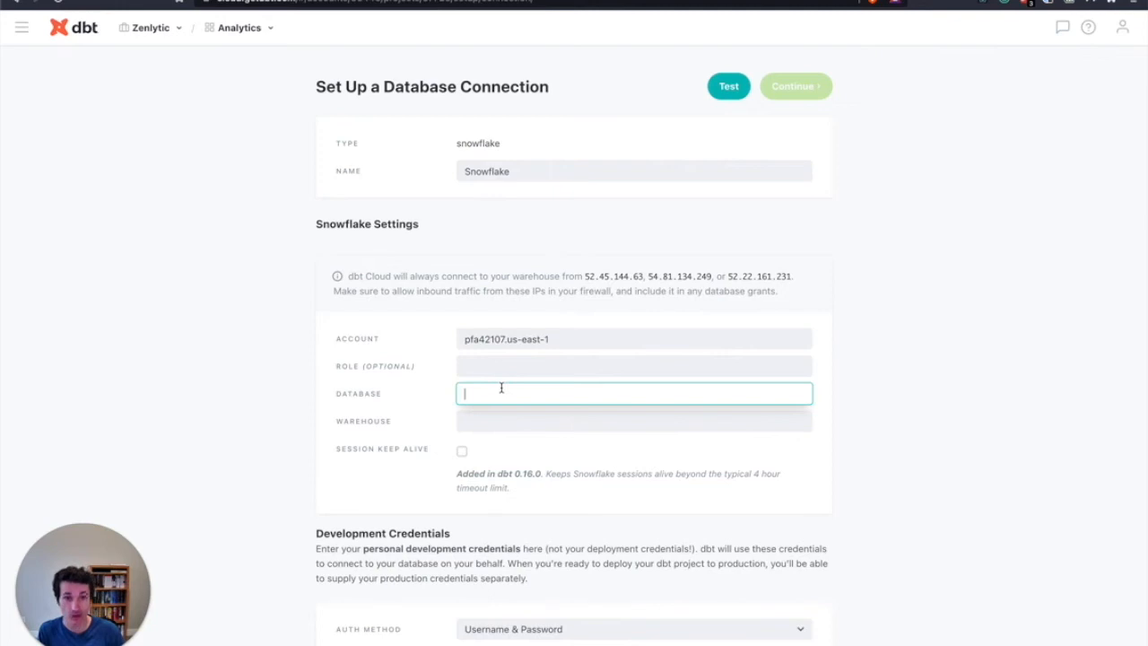
Create a database named analytics from a new Snowflake worksheet and refresh the database object list
click(578, 1)
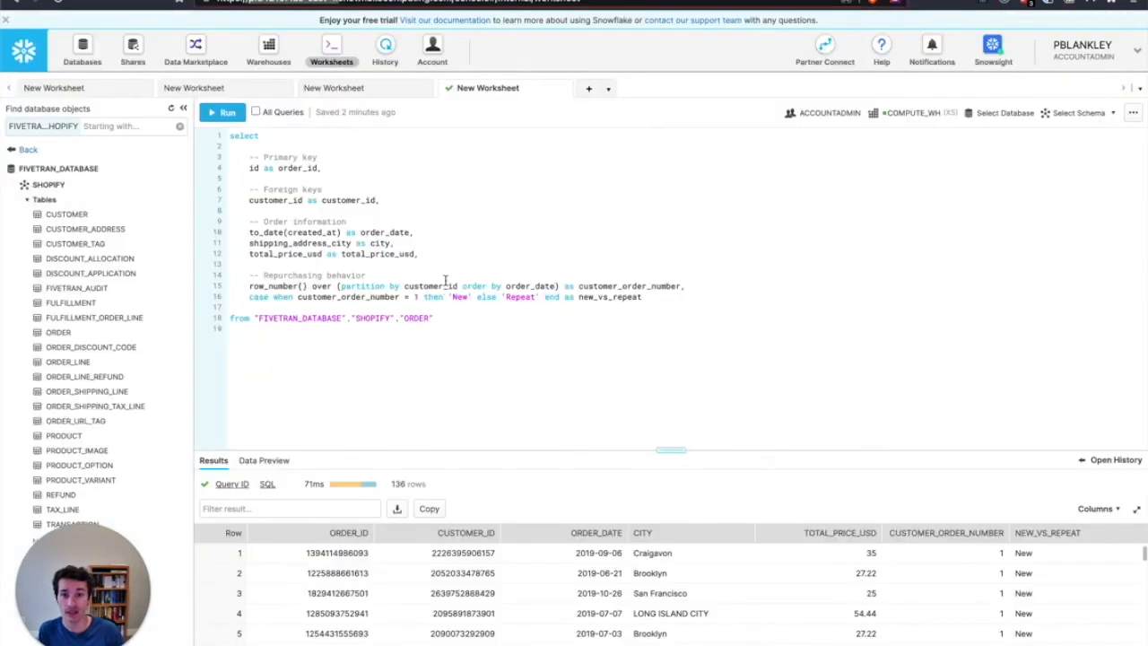
click(587, 88)
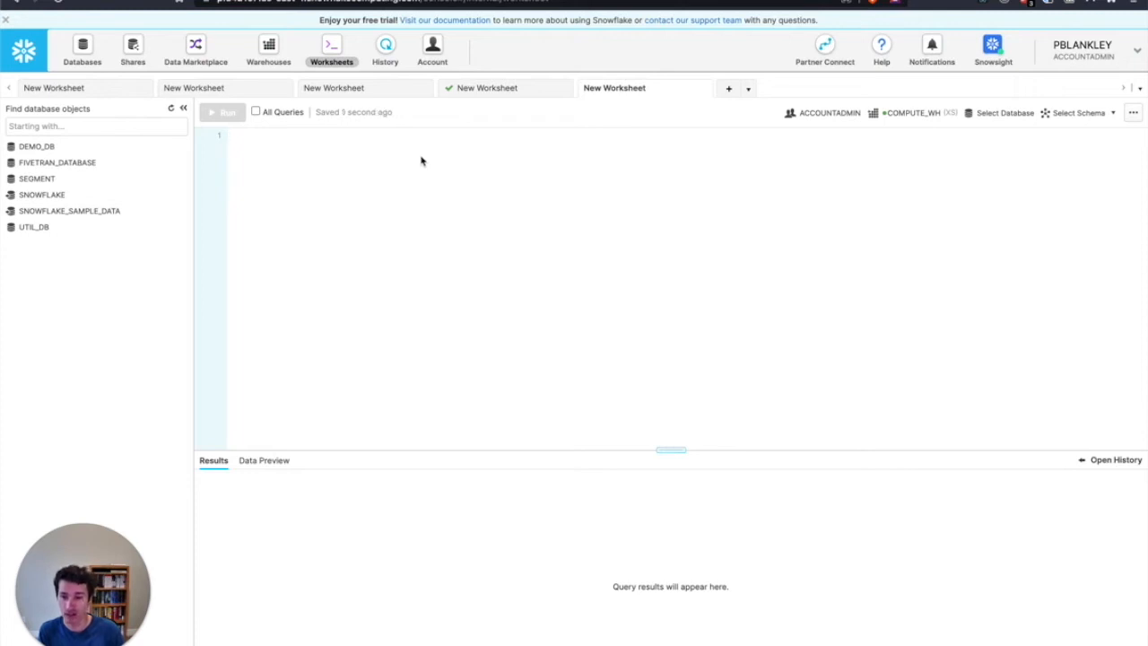
text(create )
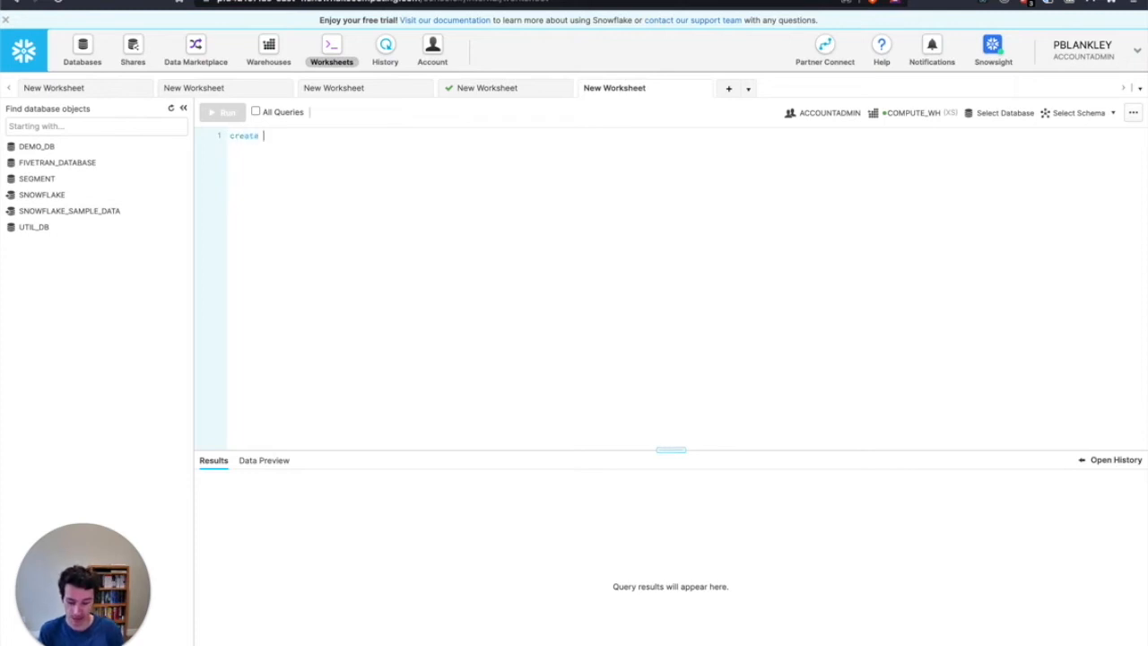
text(database analytics)
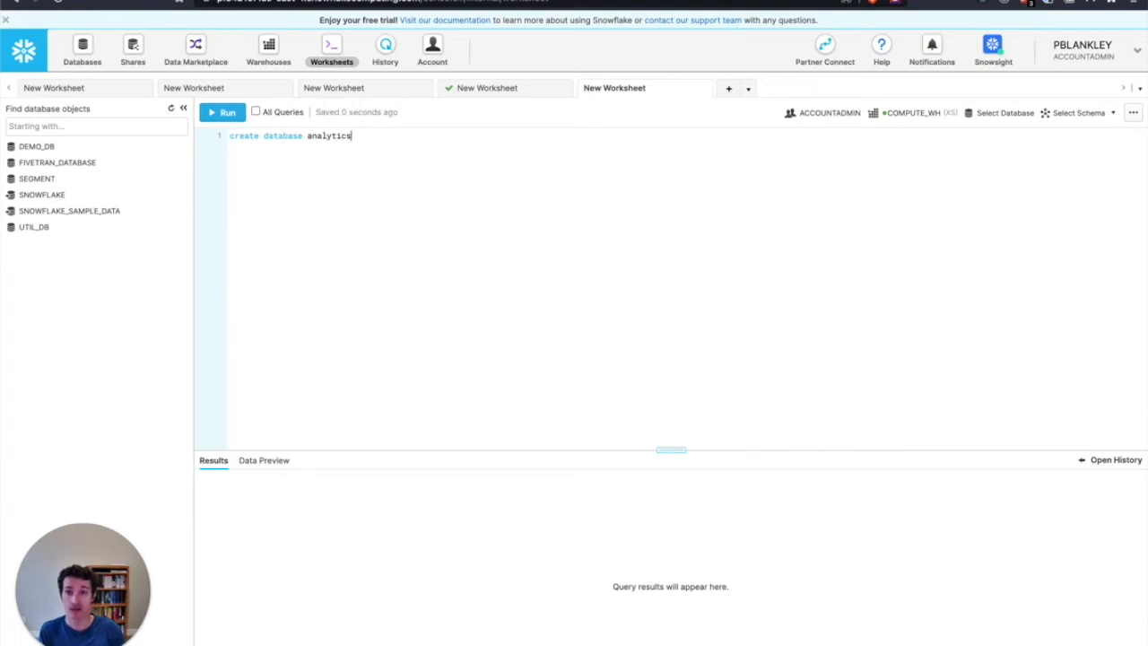
key(ctrl+Return)
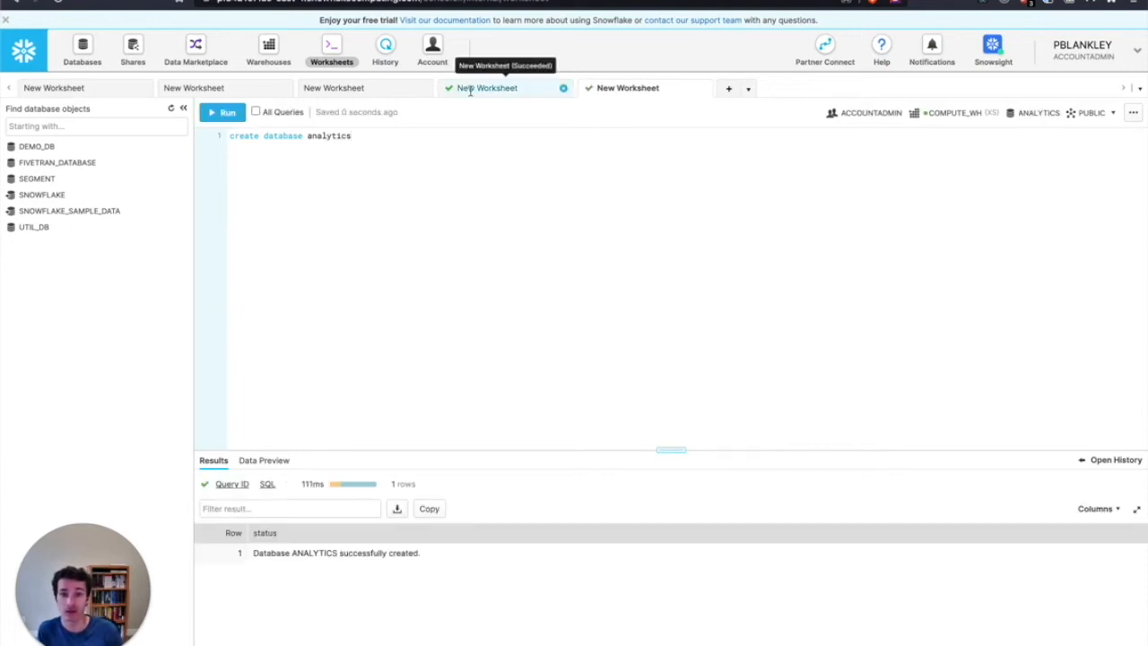
click(170, 109)
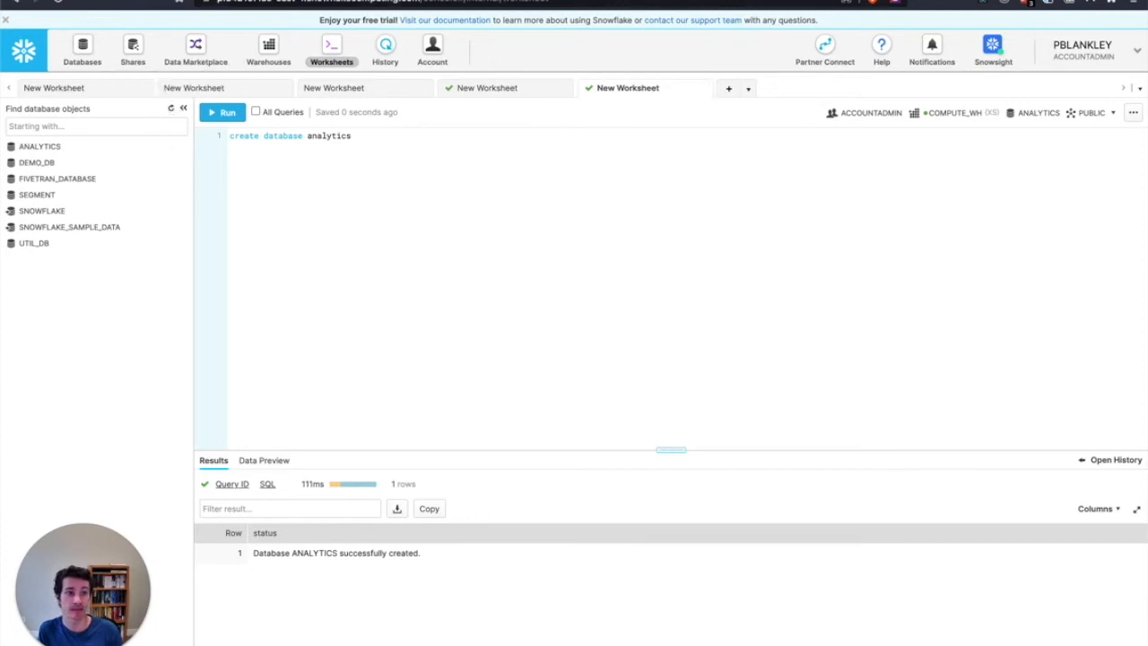
Return to dbt Cloud and set the Snowflake connection's database to analytics
click(781, 7)
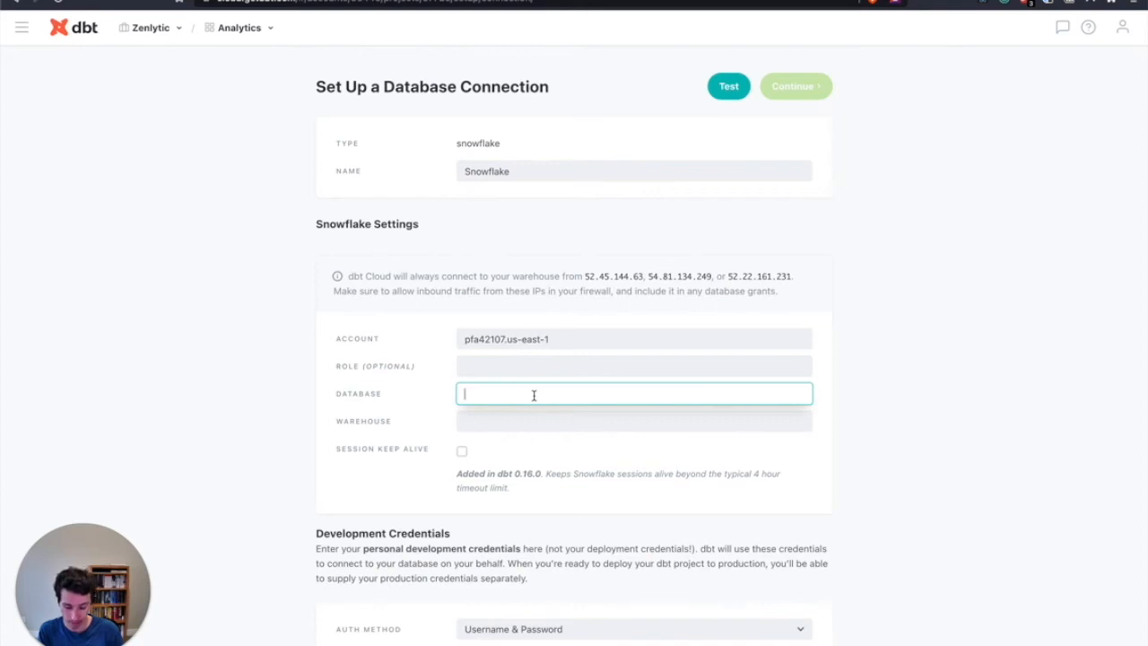
text(analytics)
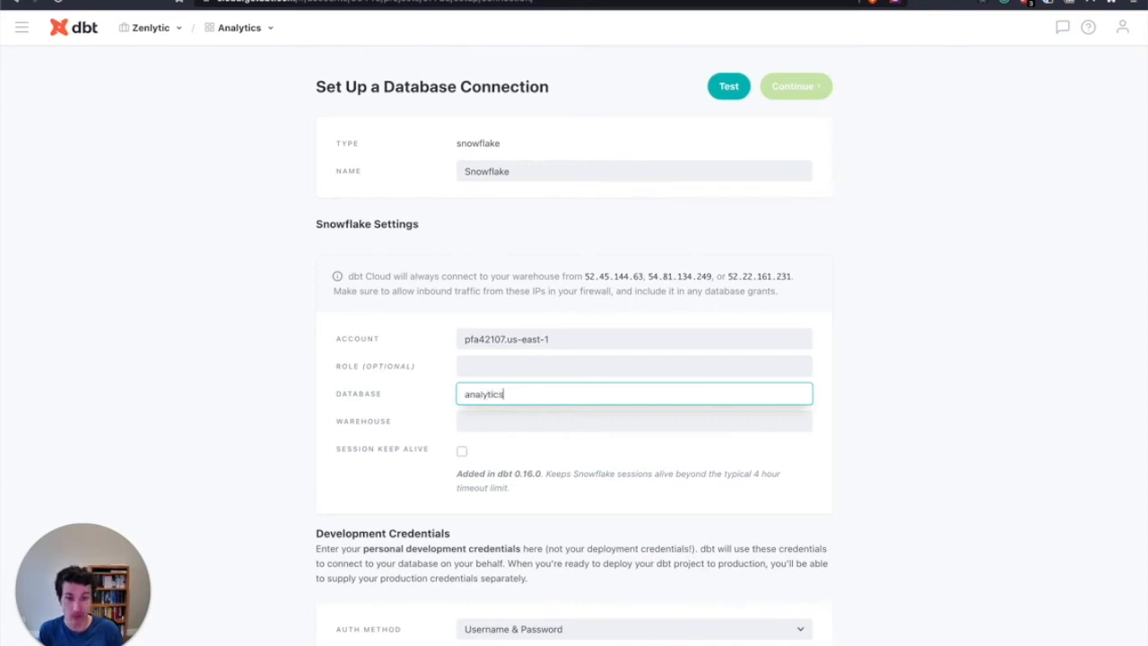
Switch to Snowflake, rewrite the worksheet statement as "create warehouse transform size=XSMALL" and run it
click(619, 0)
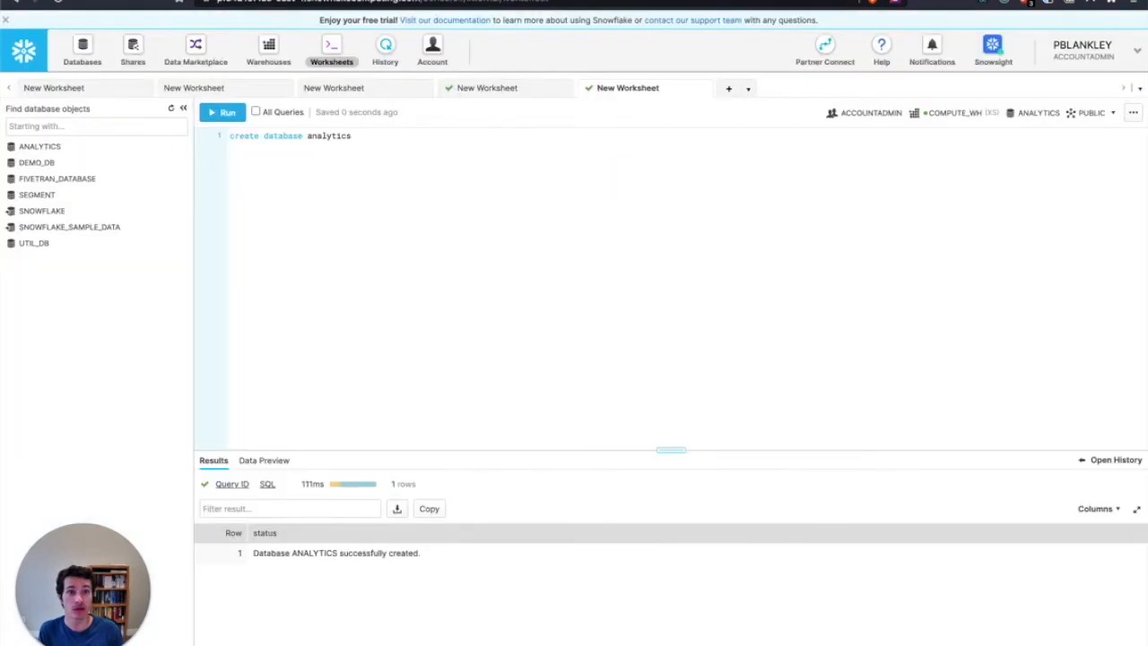
double_click(299, 136)
text(warehouse)
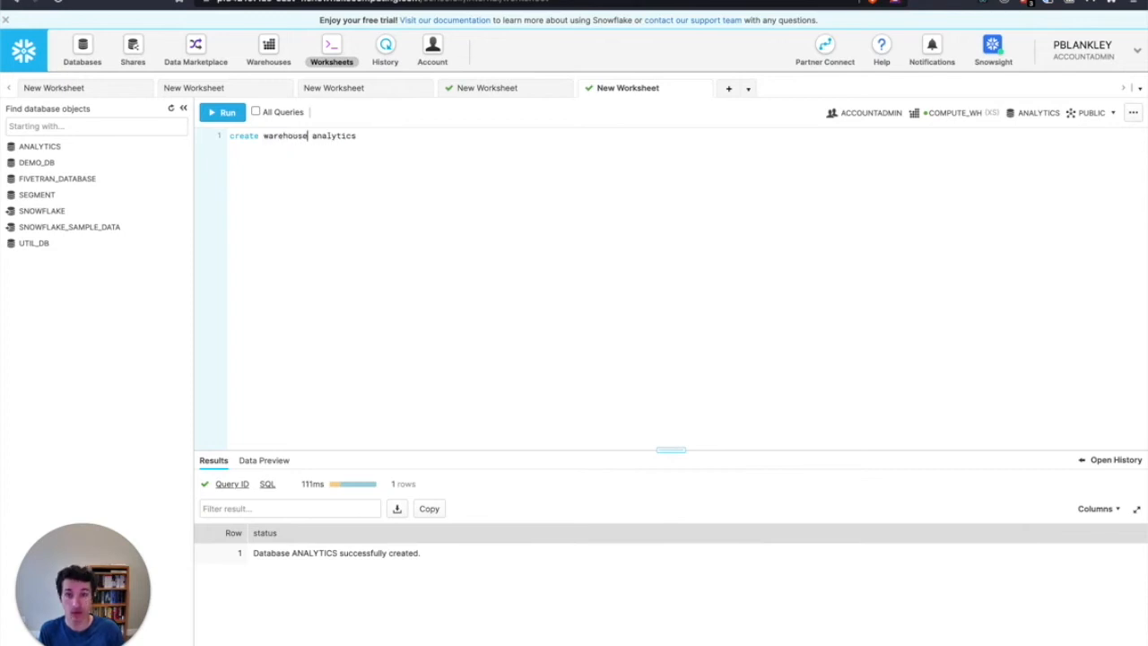
key(alt+shift+Left)
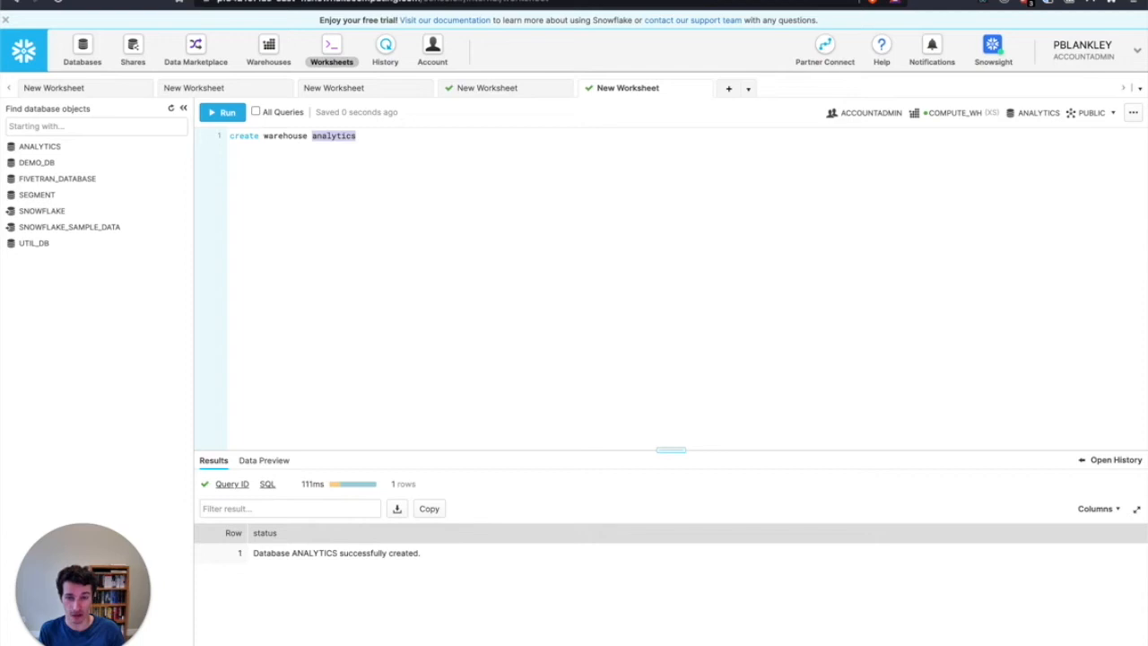
text(transform_)
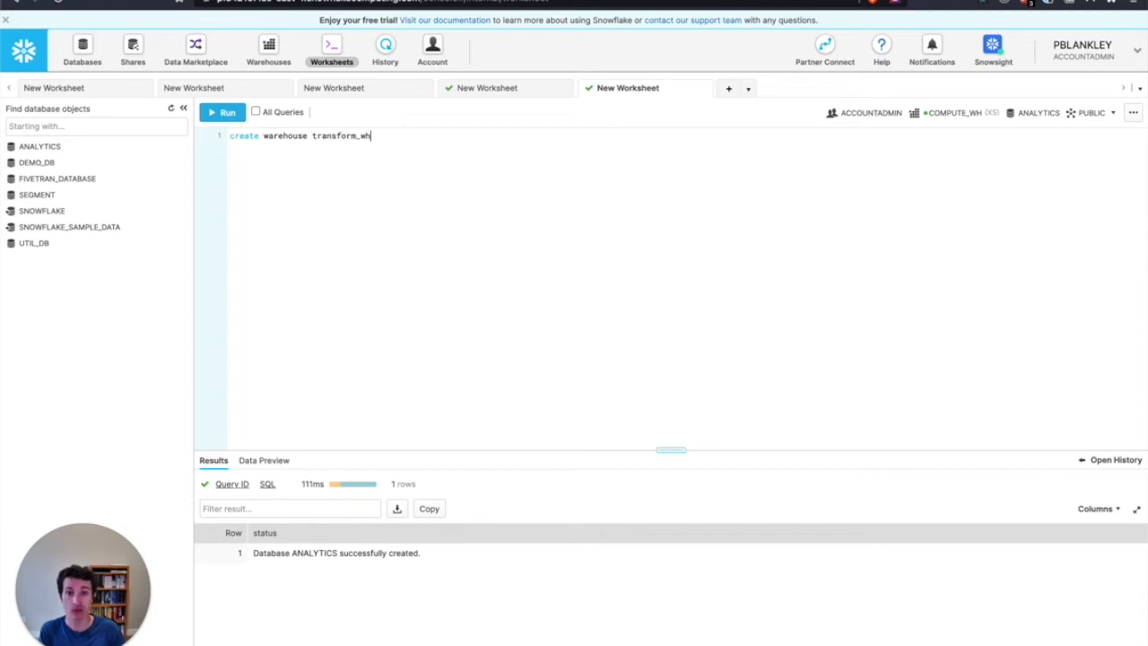
key(BackSpace)
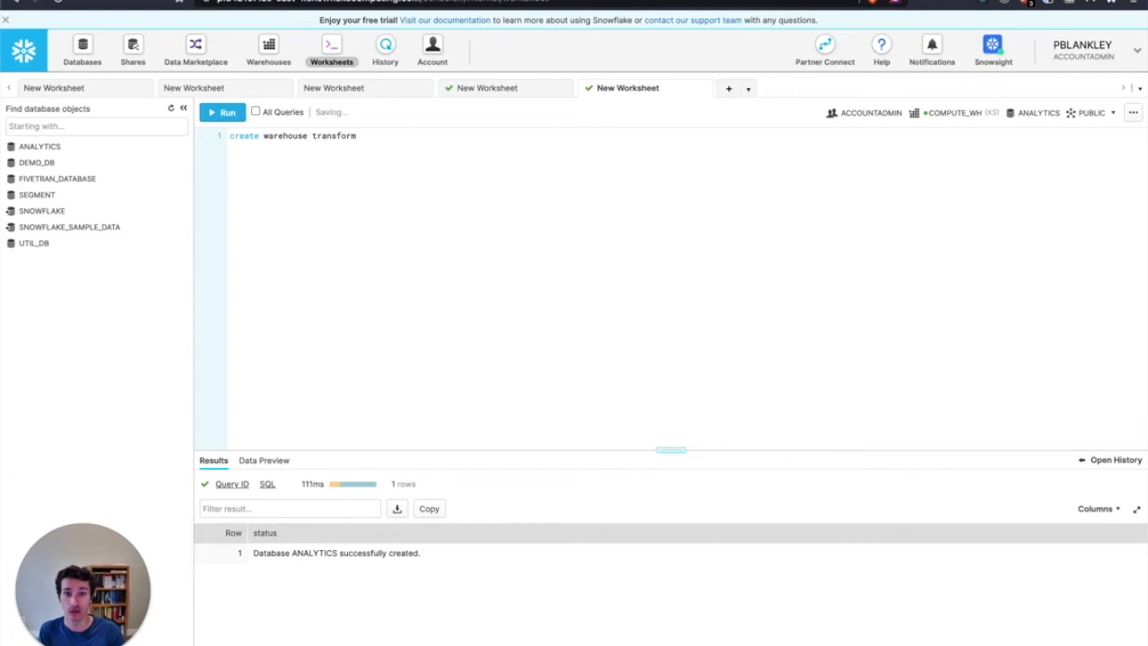
text(size=XSMALL)
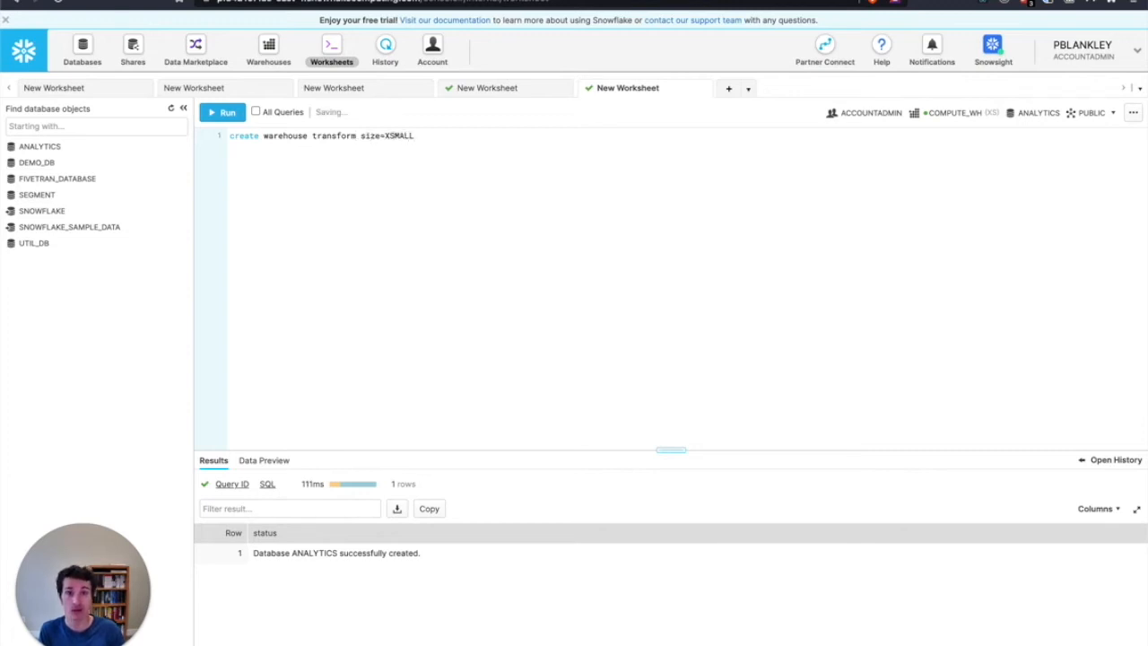
key(ctrl+Return)
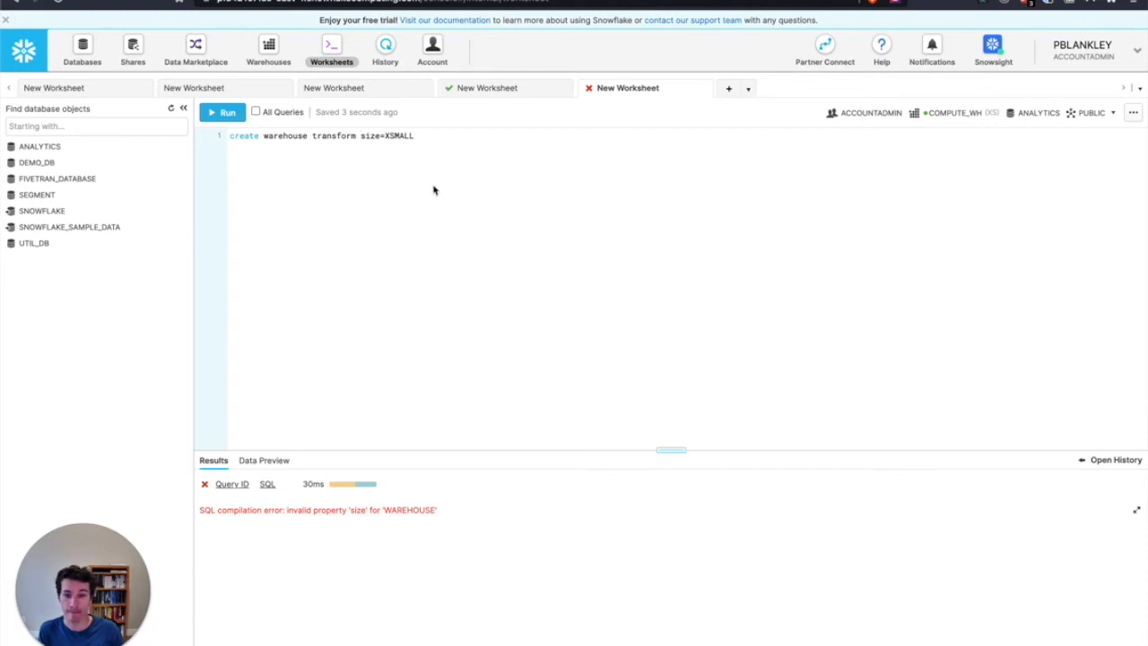
Change the size property in the create warehouse statement to warehouse_size and run the statement again
click(419, 136)
drag(402, 136, 357, 136)
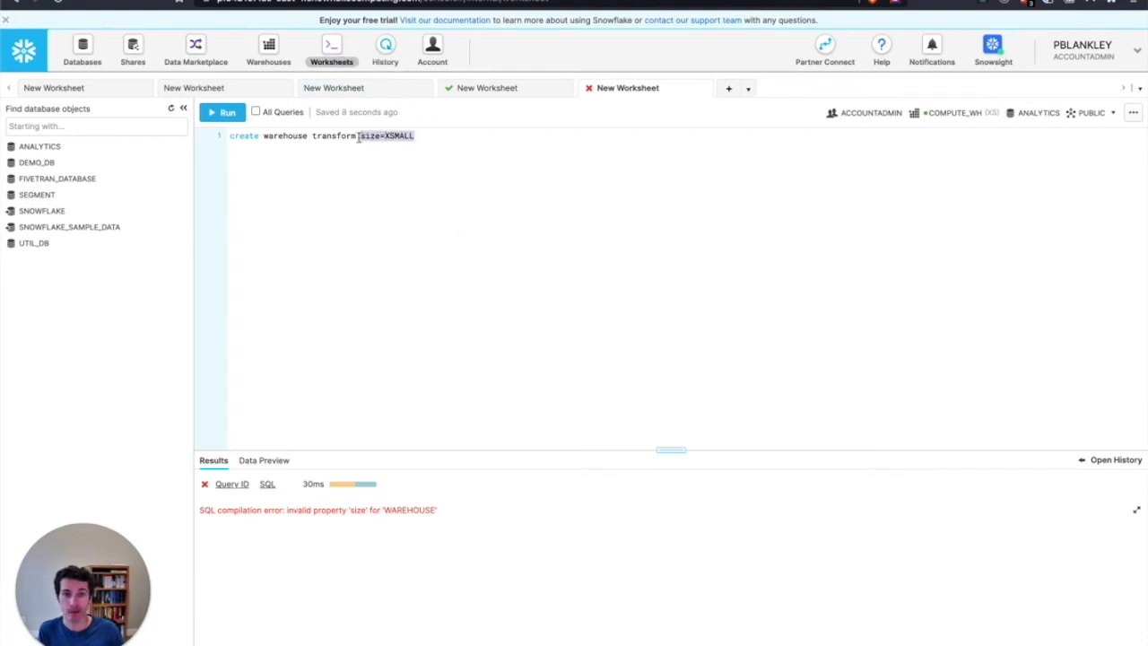
click(358, 137)
text(wareh)
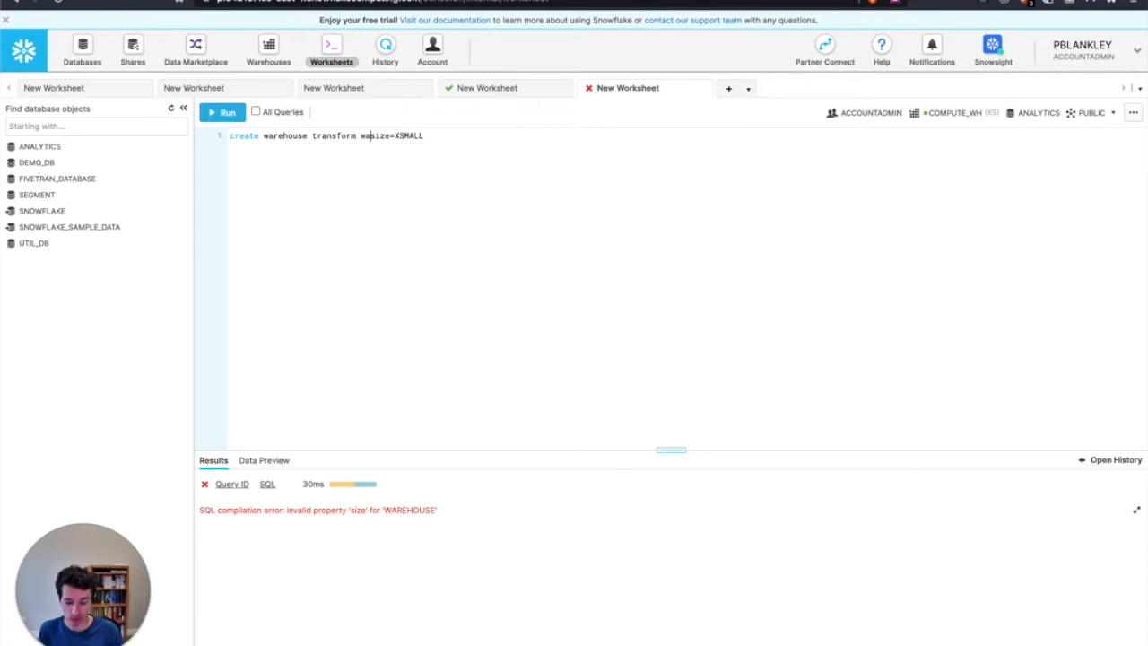
text(ouse_)
key(ctrl+Return)
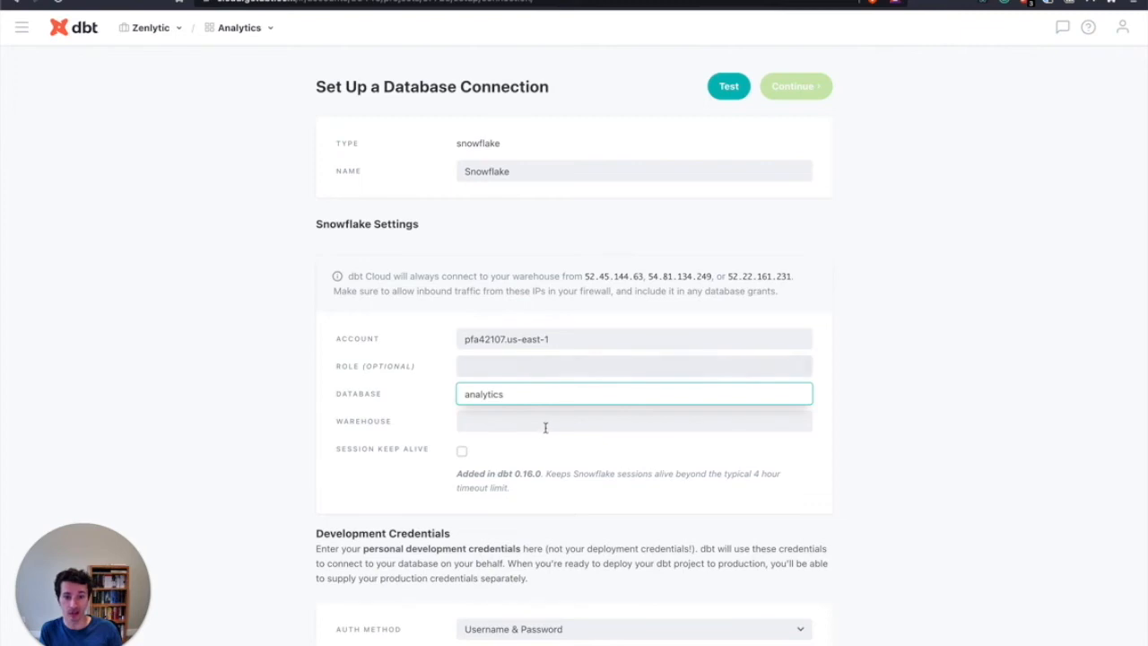
Set the warehouse of the dbt Cloud Snowflake connection to transform and go to the development credentials
click(540, 428)
text(transform)
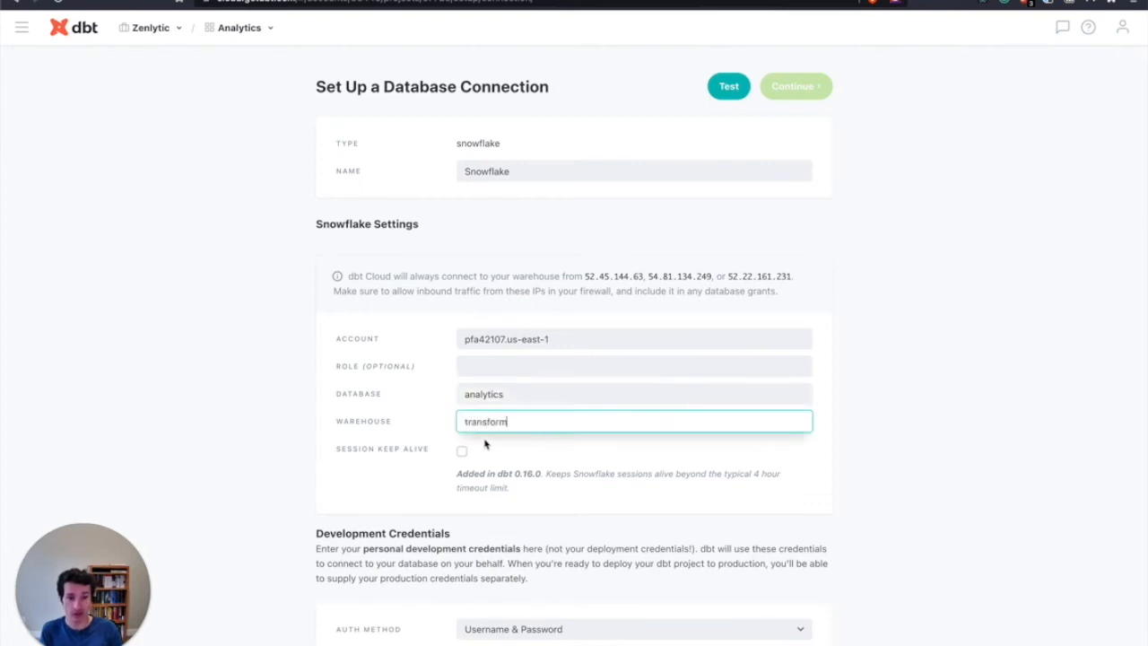
scroll(511, 515, down, 2)
scroll(509, 511, down, 2)
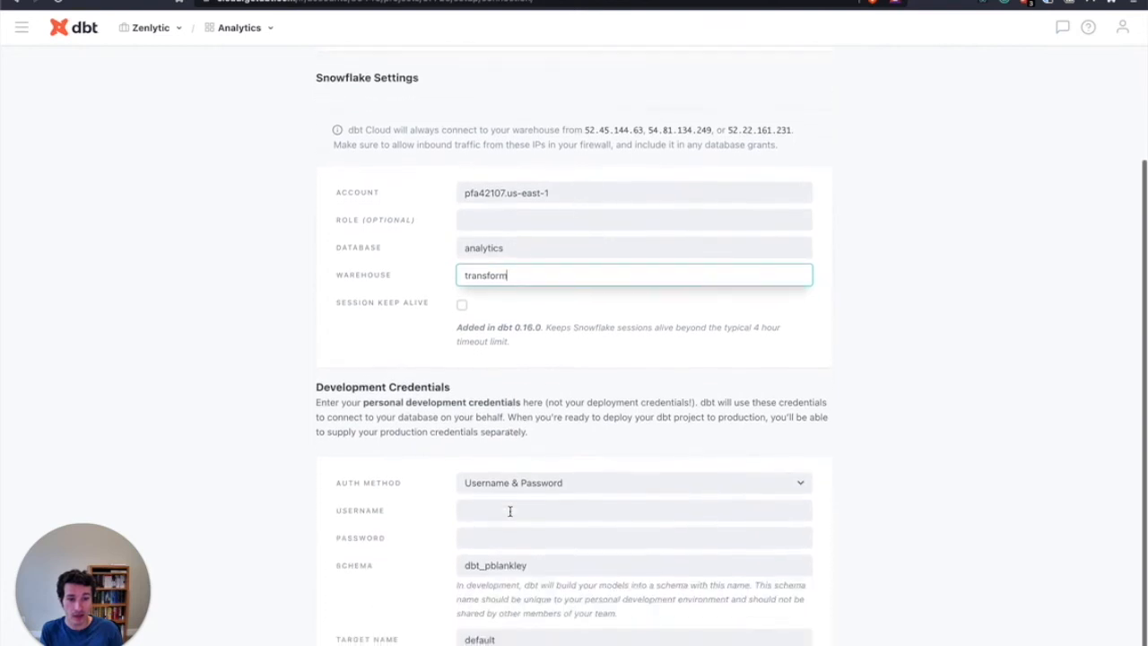
scroll(509, 511, down, 1)
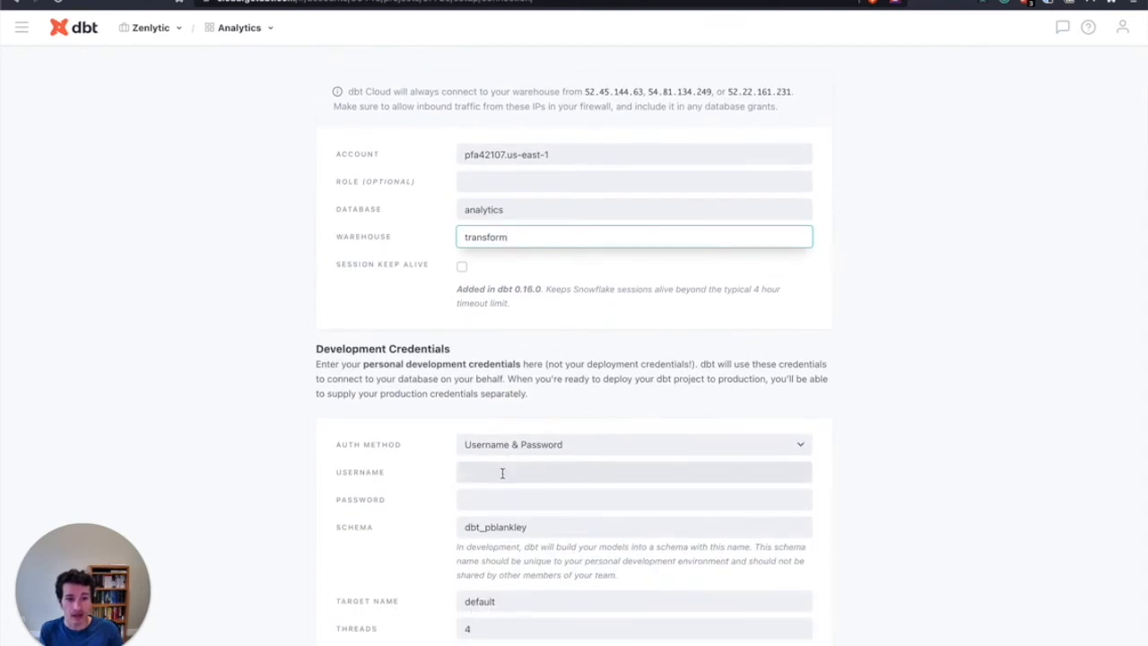
Enter the Snowflake account's username in the development credentials
click(502, 473)
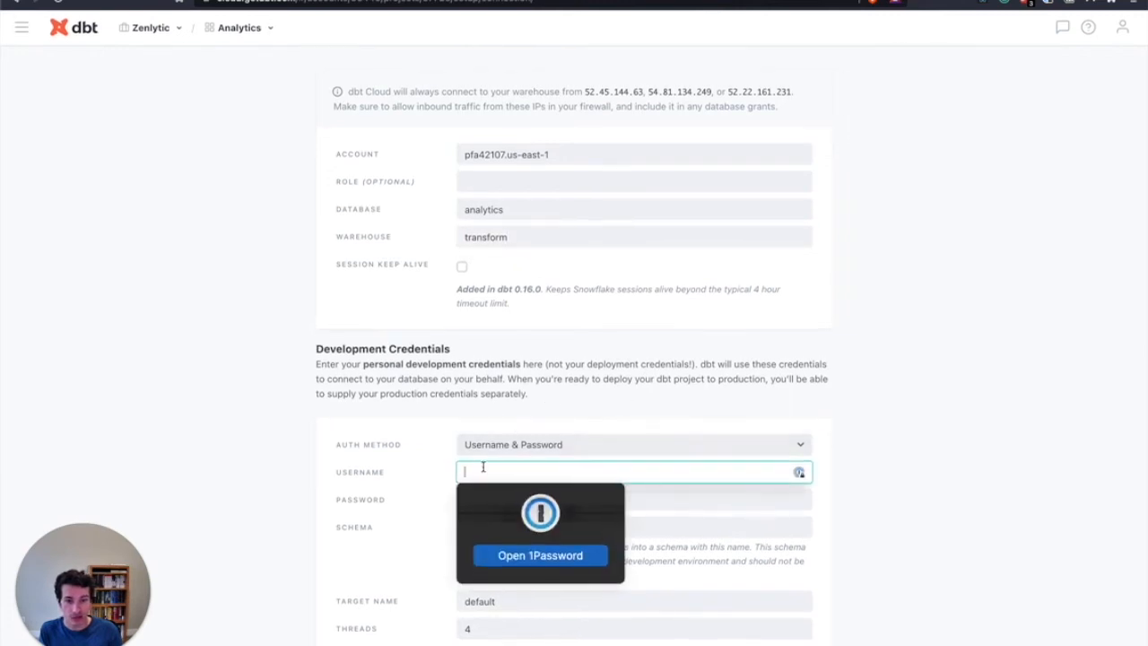
text(pblankley)
click(370, 472)
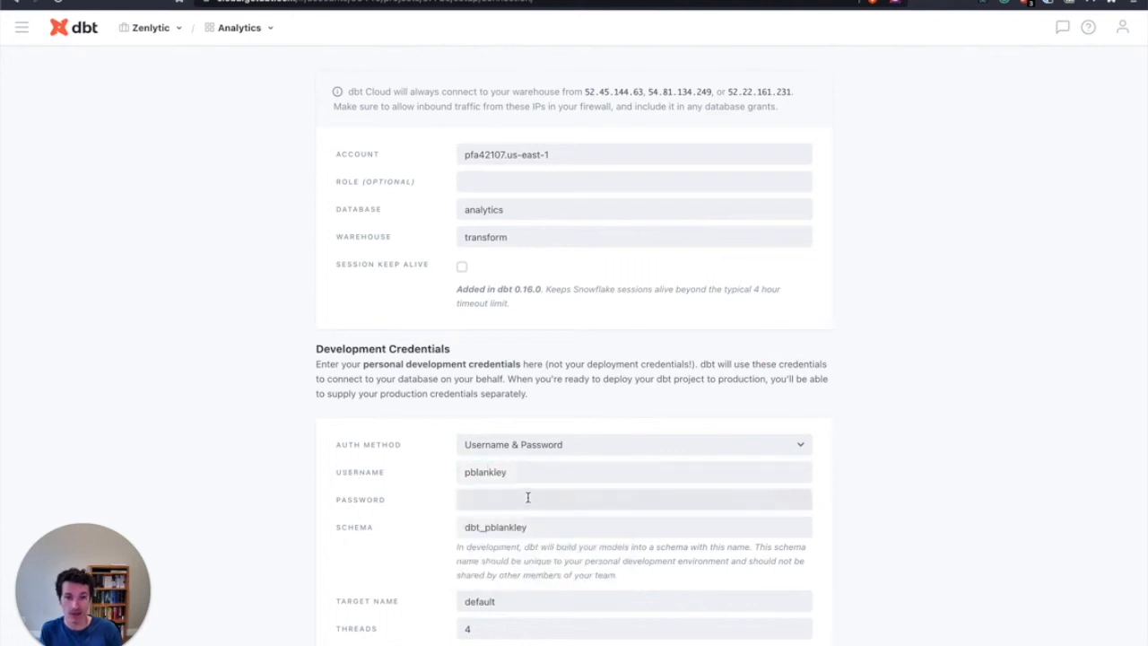
Open the 1Password extension and unlock the vault by entering the master password
click(1050, 2)
click(865, 202)
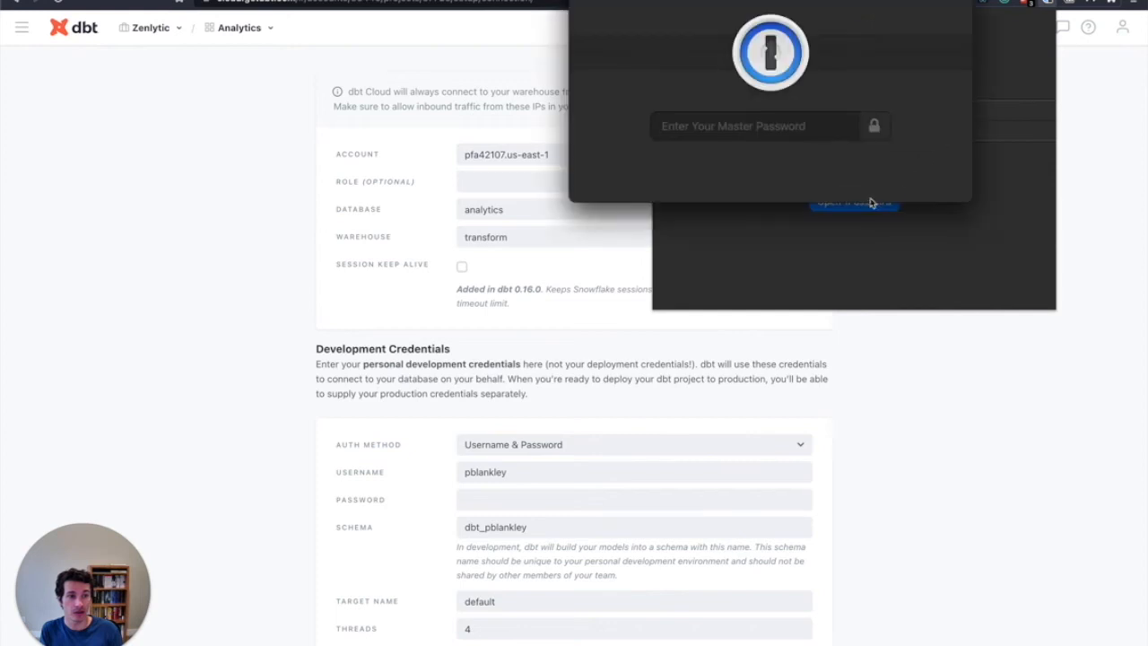
text(•••••••)
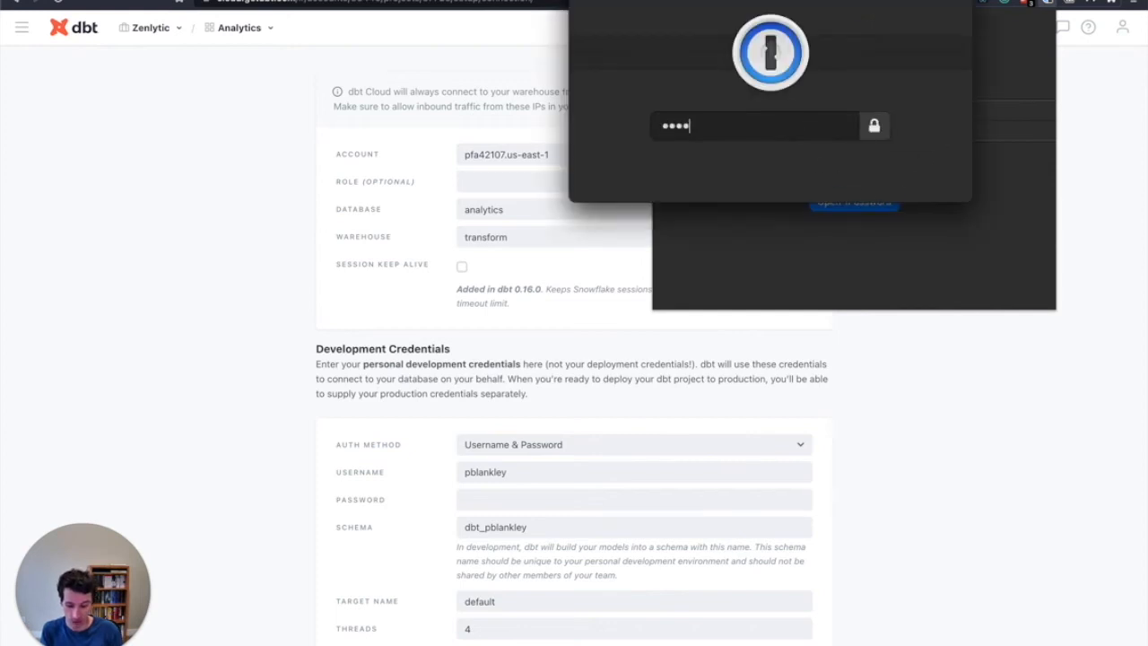
text(•••••••••)
key(Return)
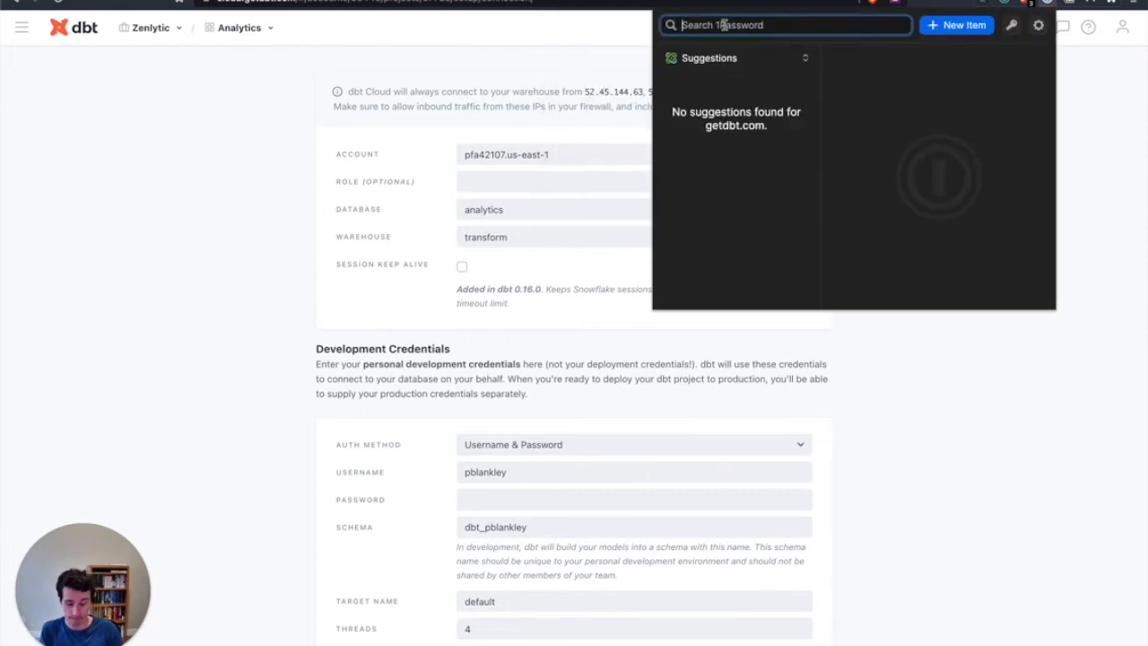
Search 1Password for "snow", copy the password of the Snowflake (Video Demo) entry, and close the extension
text(snow)
scroll(749, 209, down, 3)
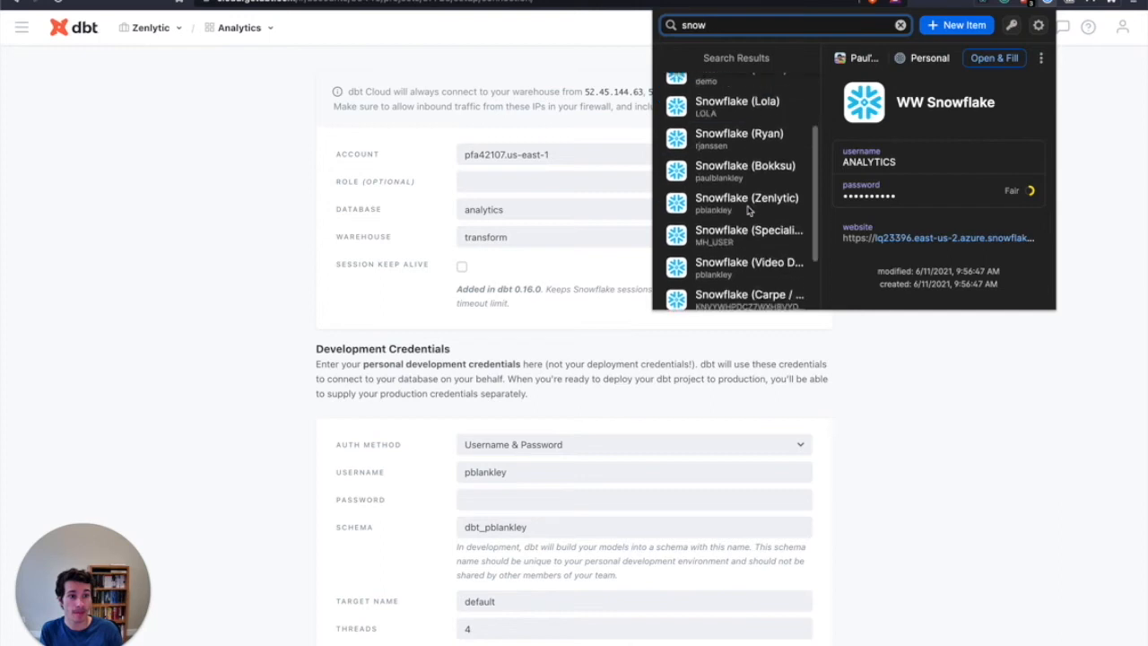
scroll(749, 209, down, 2)
click(748, 212)
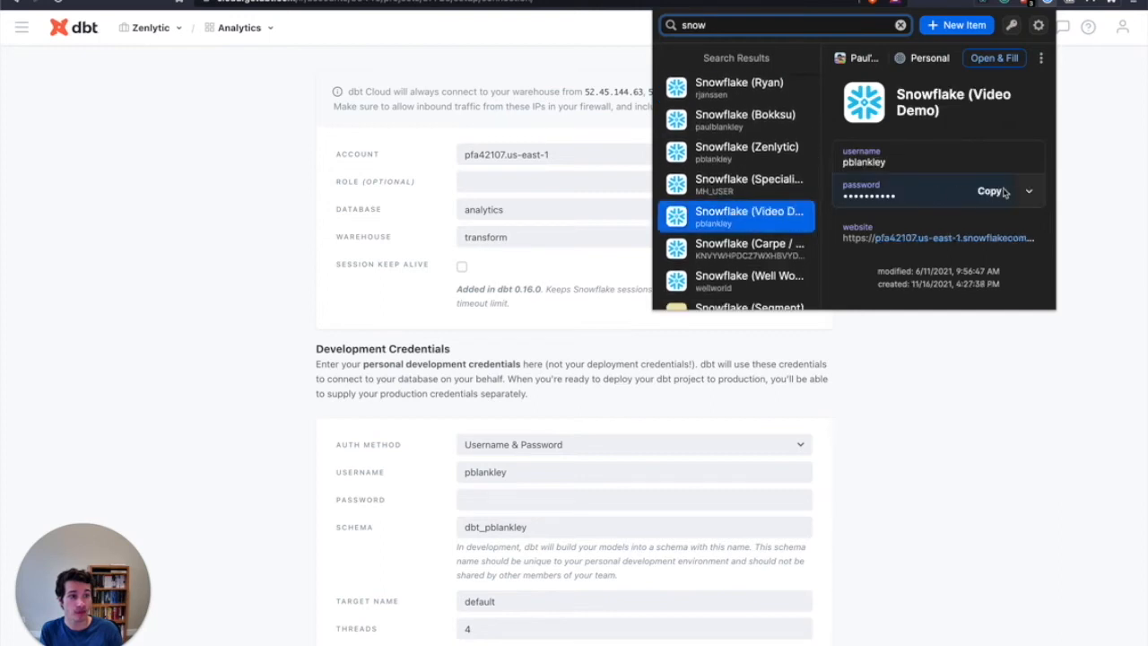
click(1004, 191)
click(990, 413)
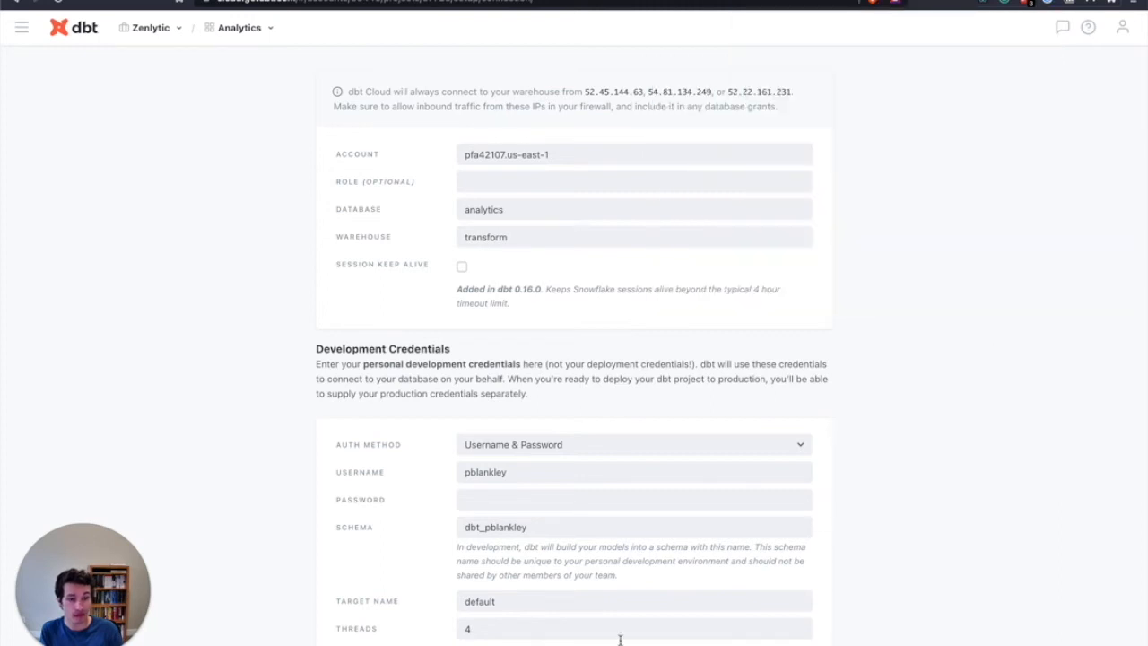
Paste the copied Snowflake password into the password field of the development credentials
click(515, 502)
key(super+v)
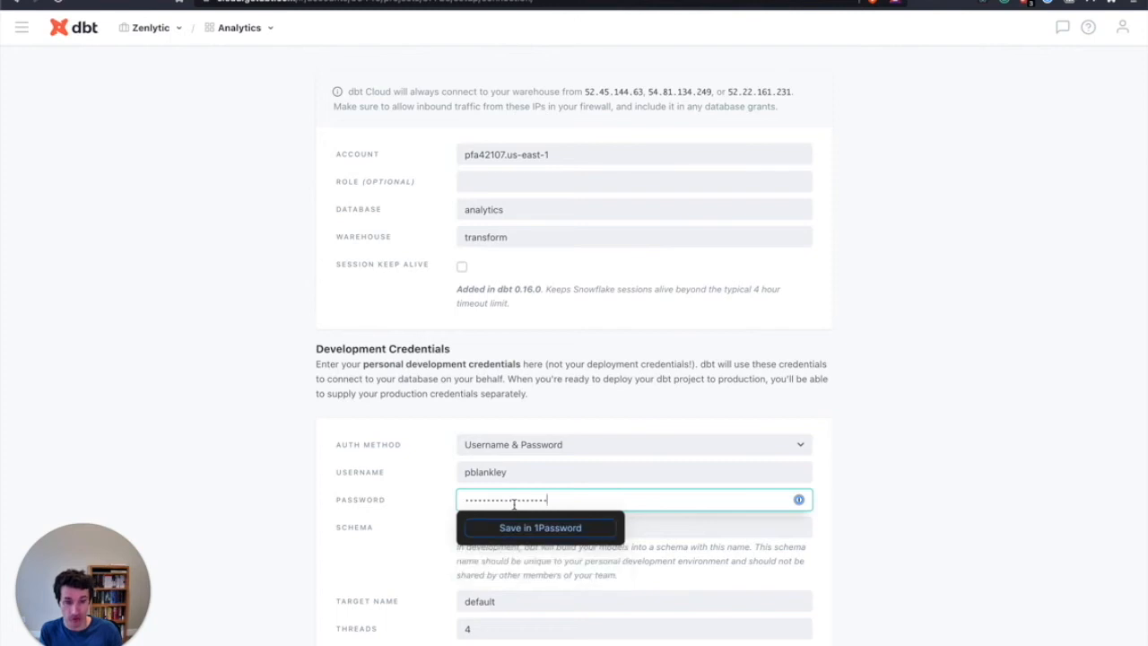
click(403, 508)
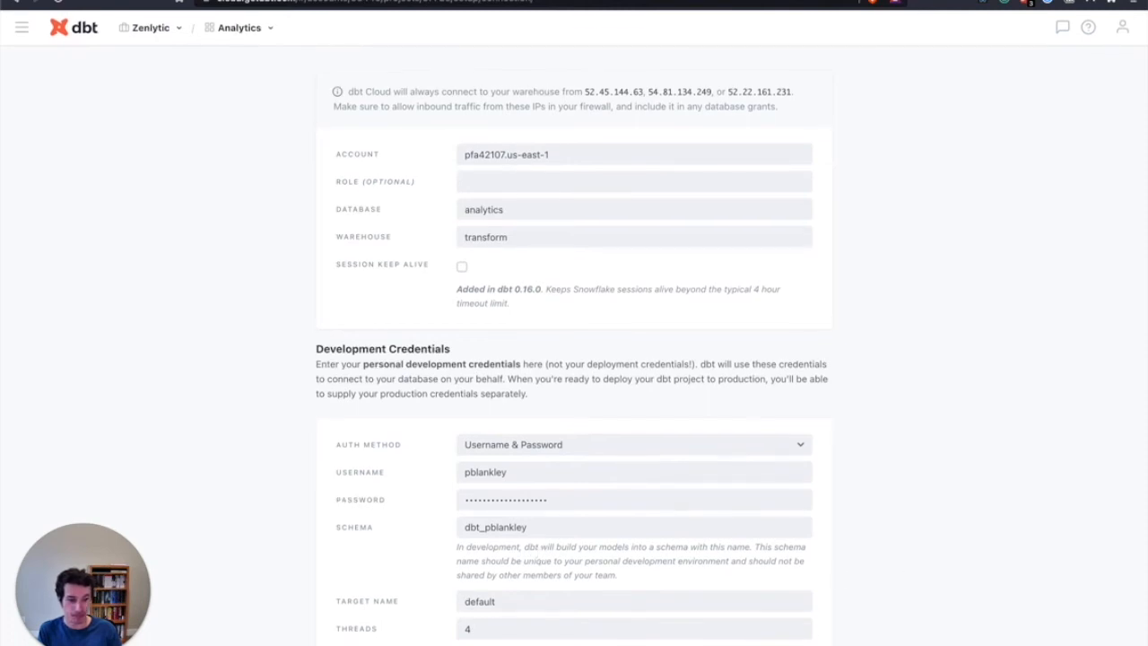
Test the Snowflake database connection, save it, and continue to the repository setup
scroll(825, 512, up, 4)
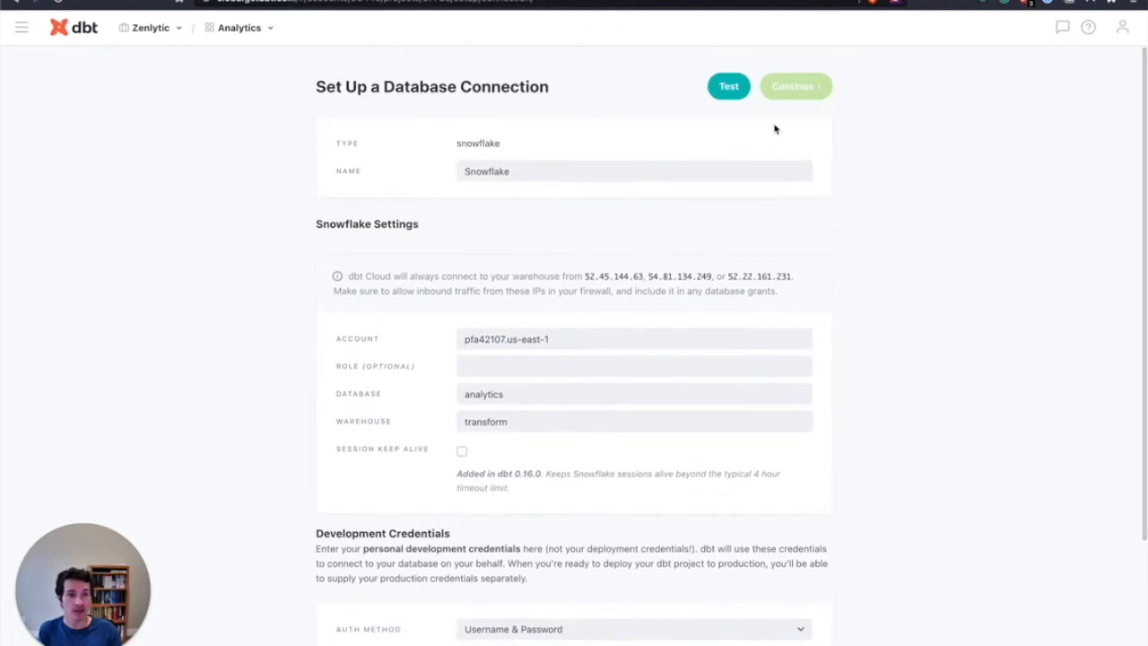
click(728, 85)
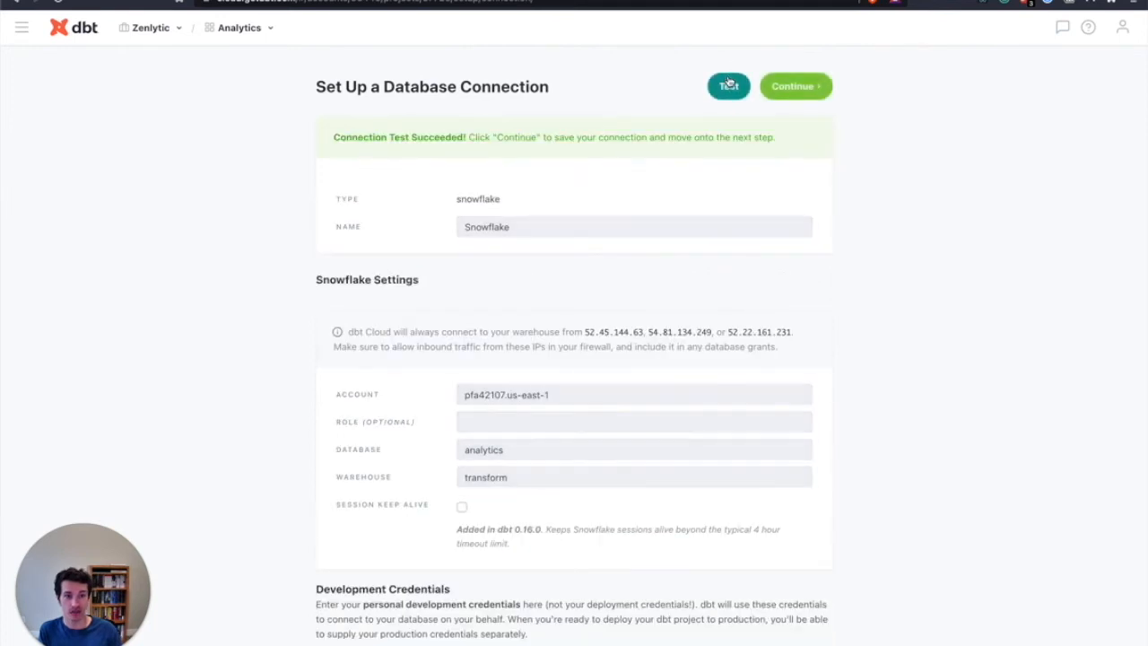
click(814, 90)
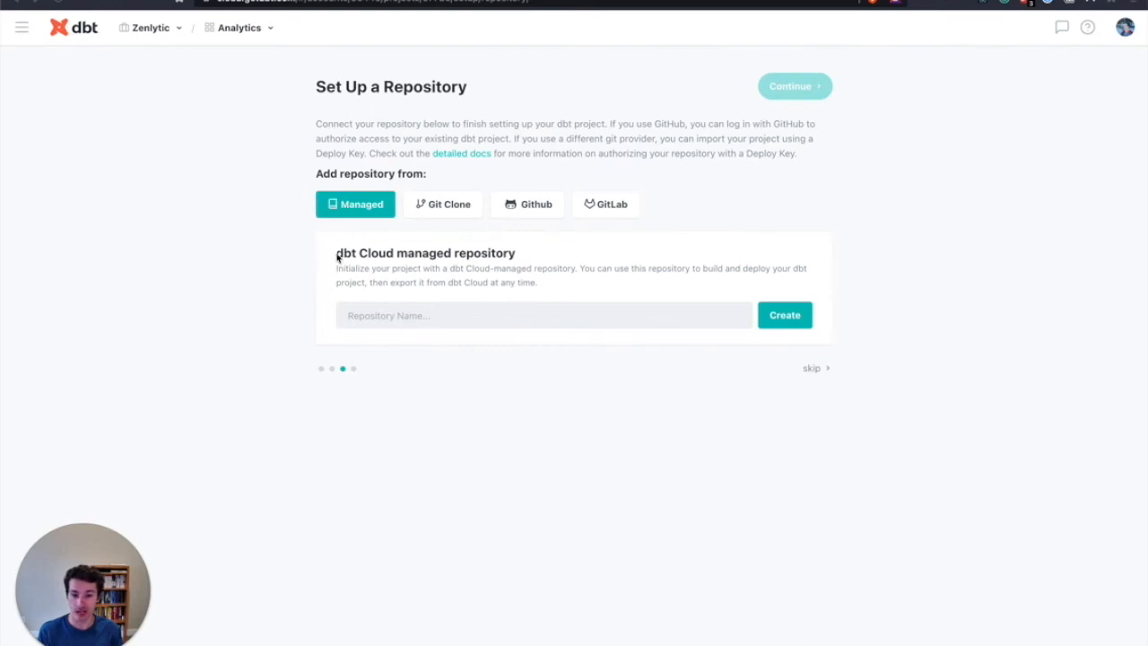
Create a dbt Cloud managed repository named cross-freckle-dbt
click(365, 315)
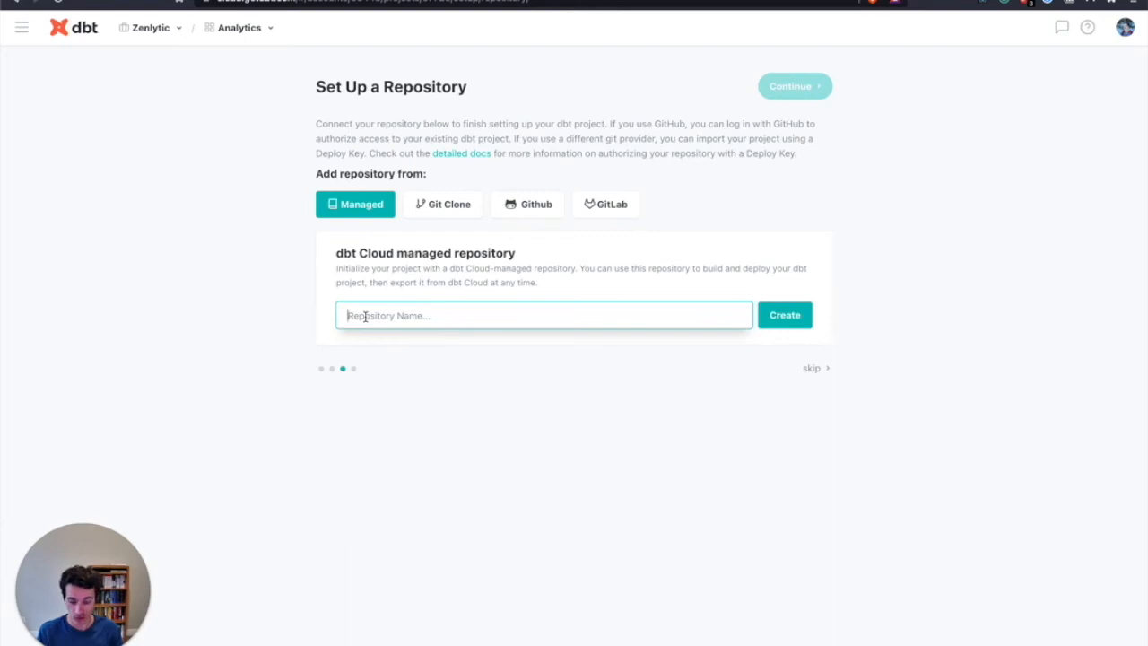
text(test)
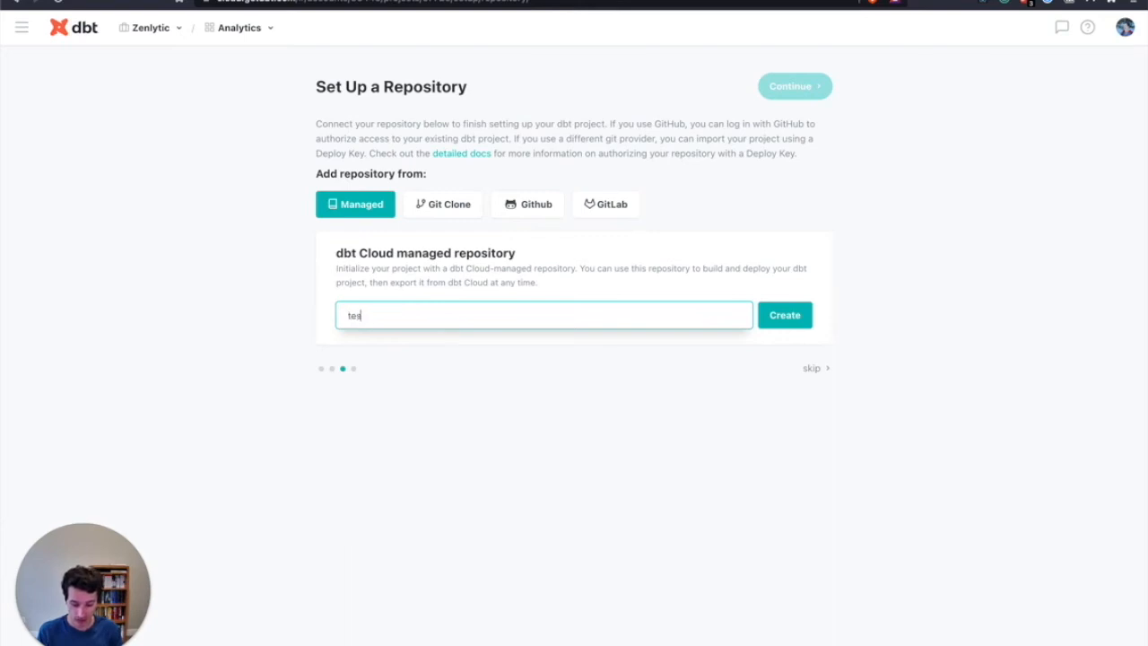
key(BackSpace)
text(cross)
text(-fractio)
key(BackSpace)
key(BackSpace)
key(BackSpace)
key(BackSpace)
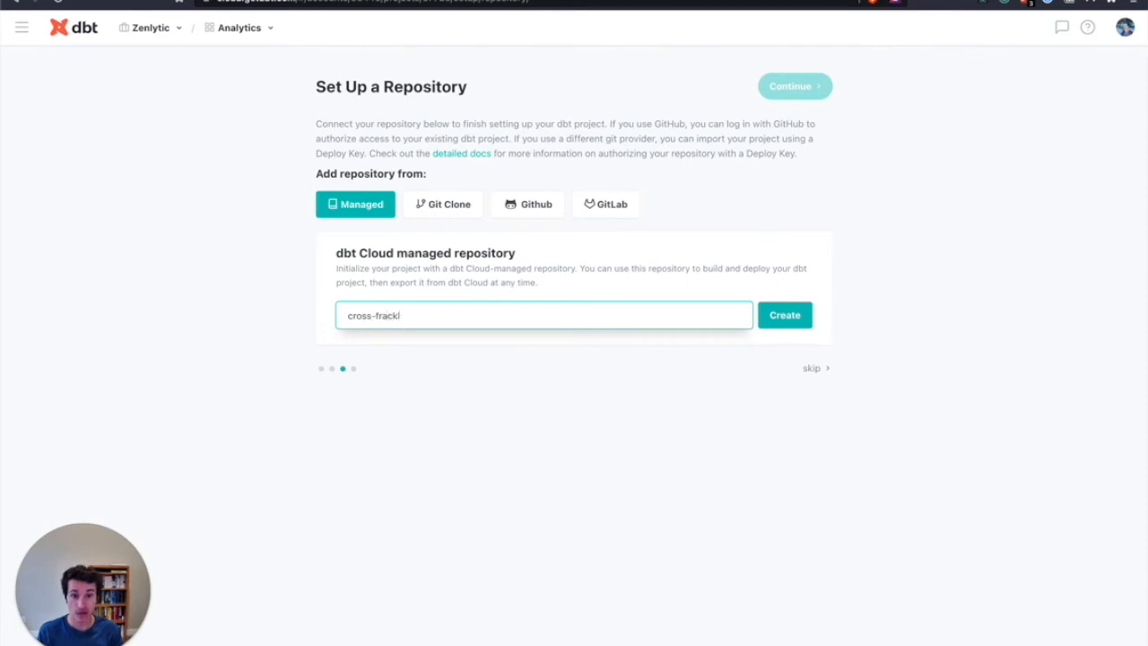
text(ckle-dbt)
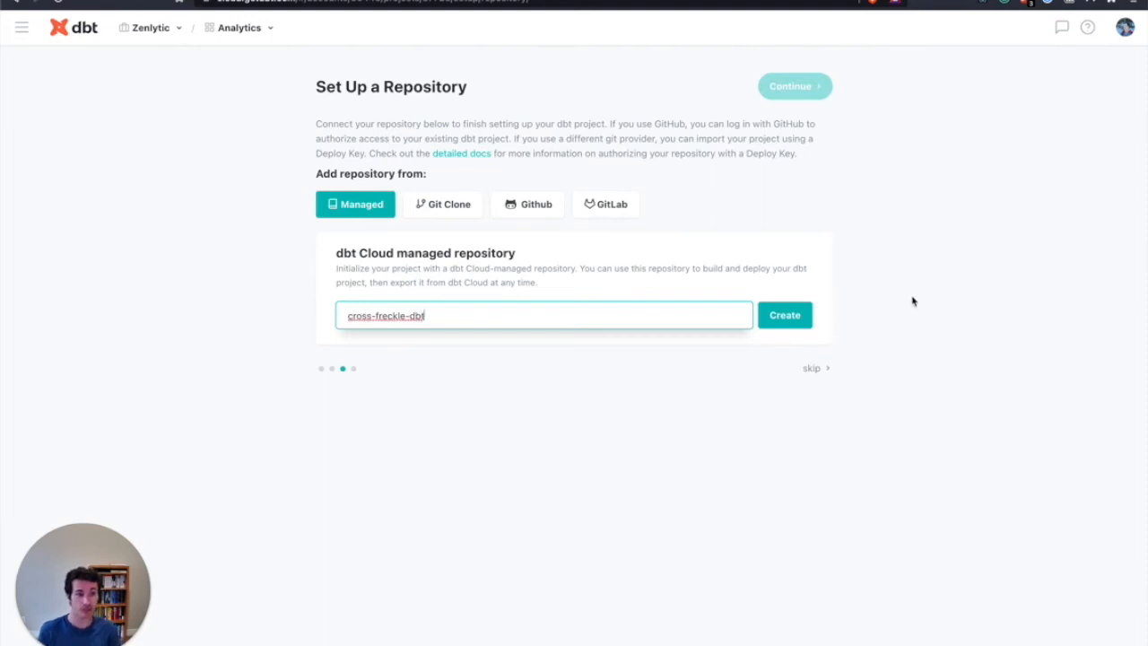
click(785, 316)
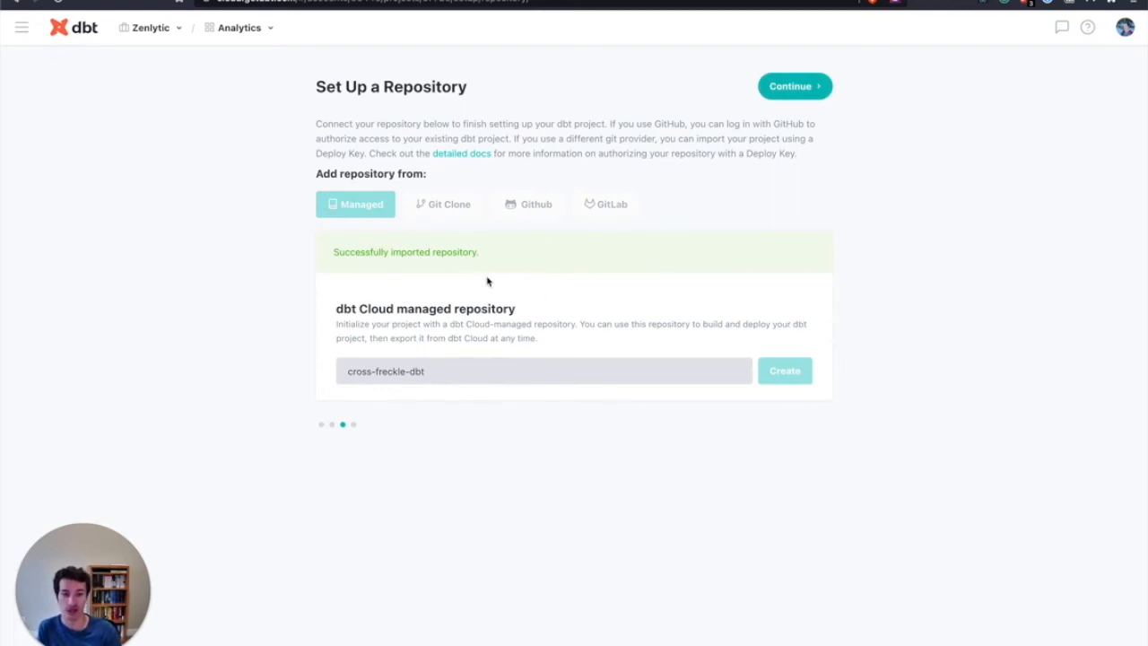
Continue past the repository setup, skip inviting users, and open the Analytics project for development
click(796, 90)
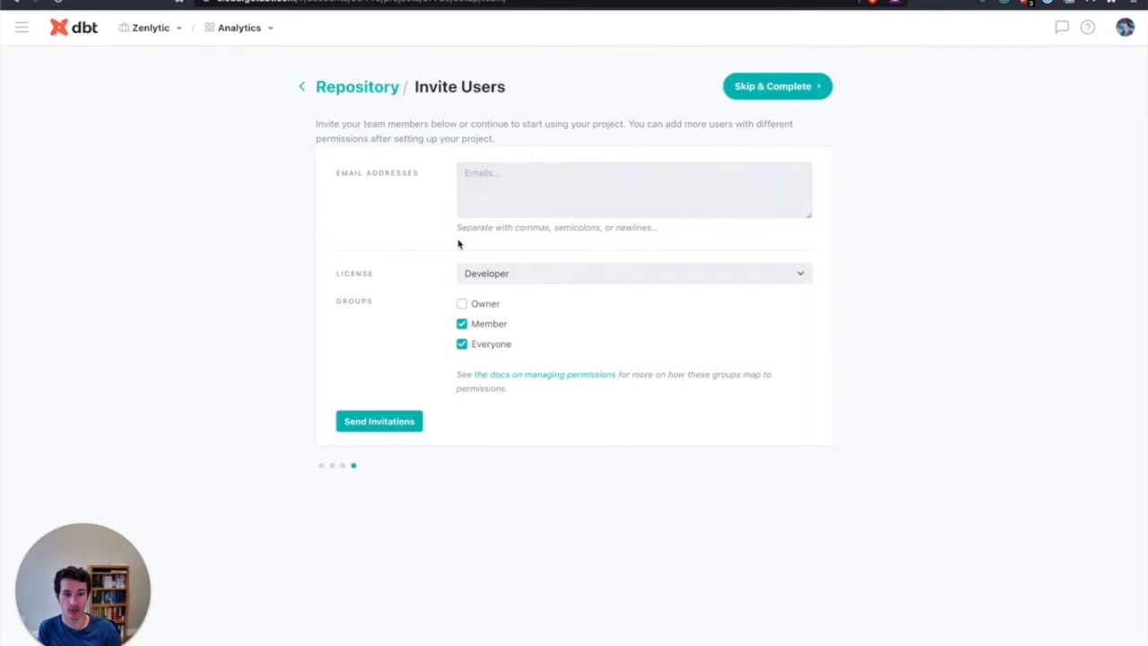
click(791, 83)
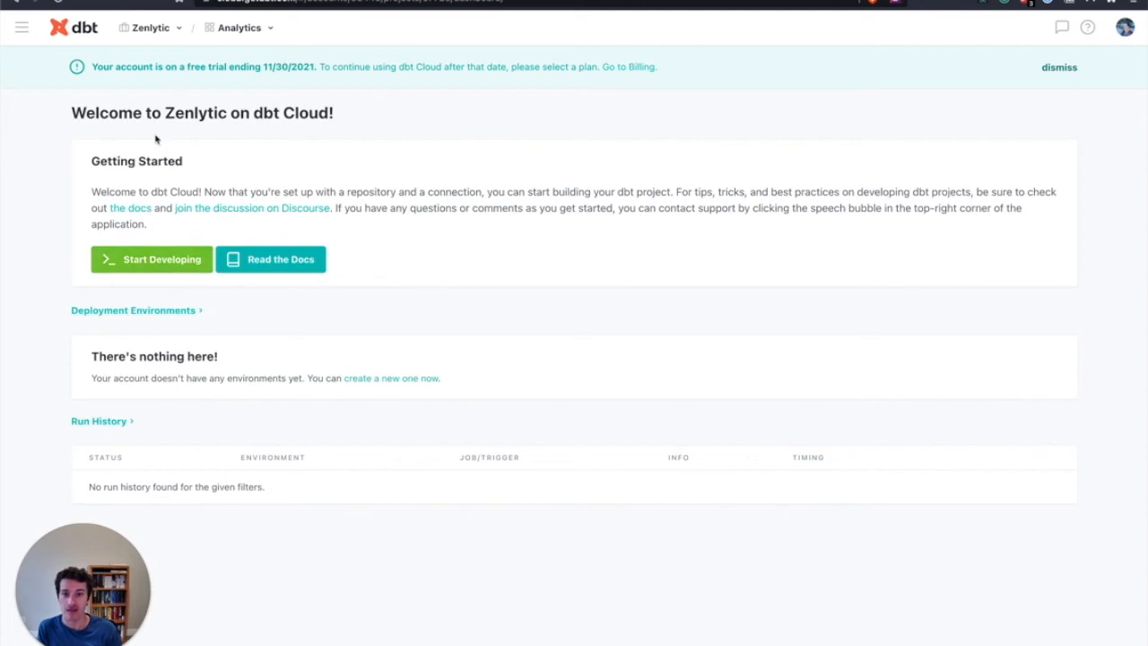
click(139, 259)
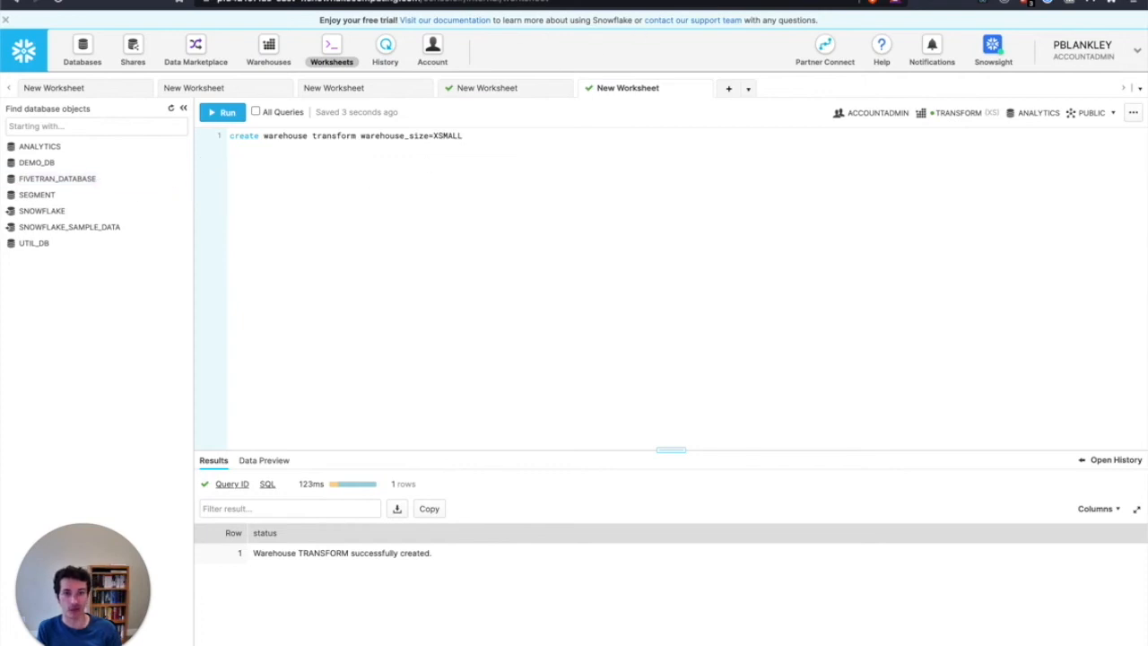
click(731, 0)
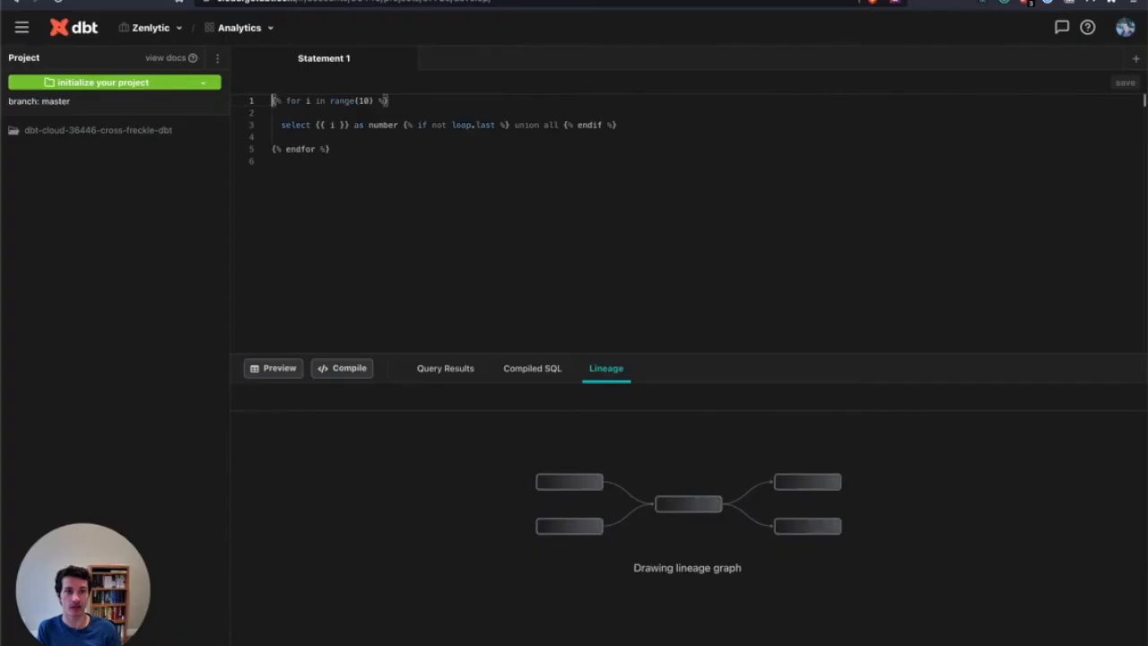
click(379, 171)
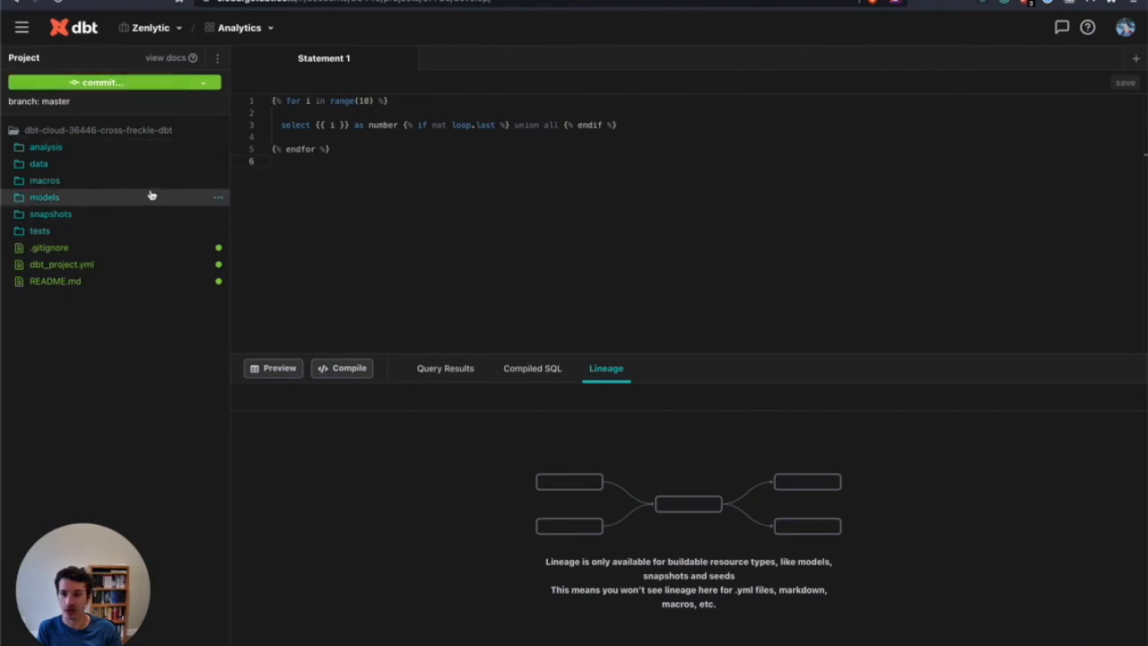
Expand the models/example folder and examine my_first_dbt_model.sql and my_second_dbt_model.sql
click(110, 201)
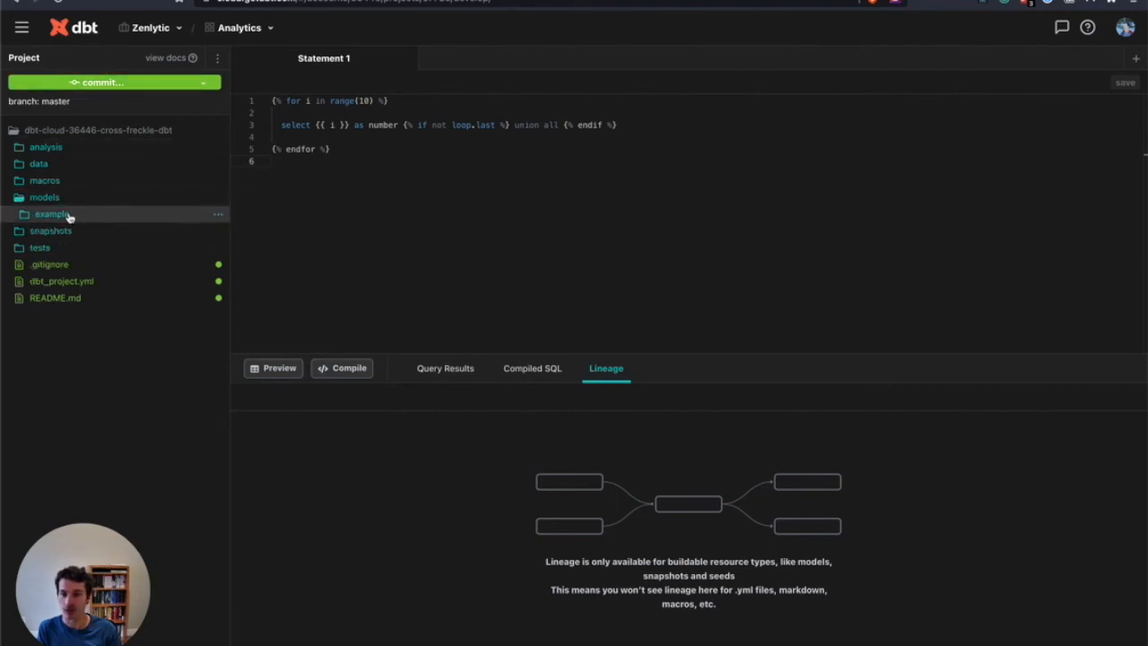
click(77, 217)
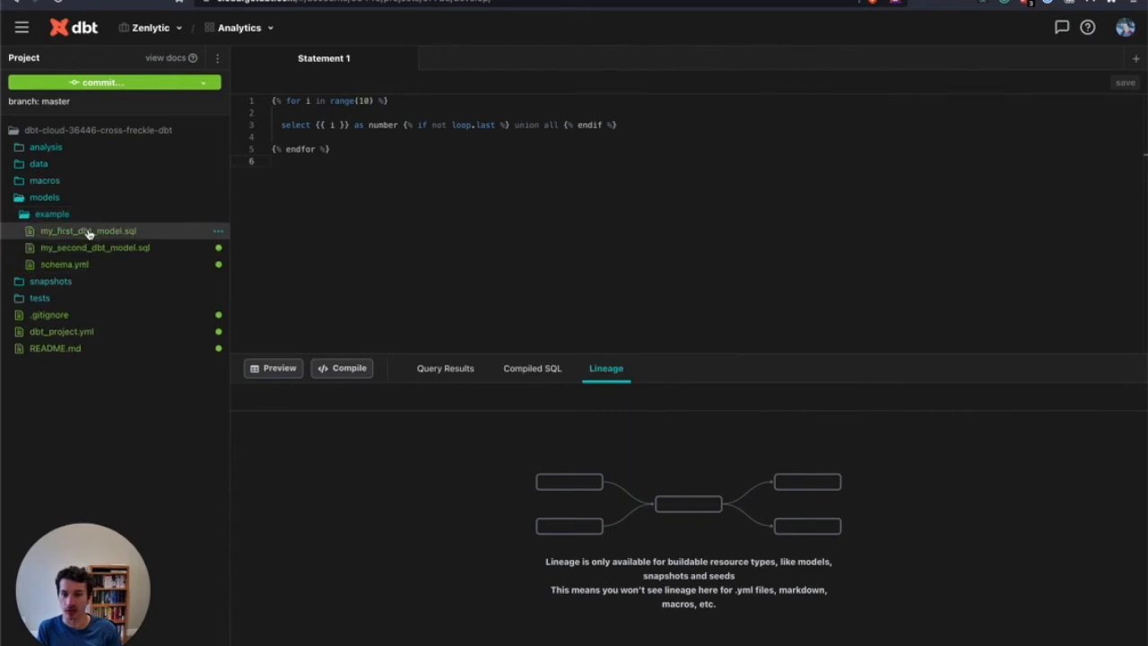
click(89, 232)
scroll(363, 160, down, 2)
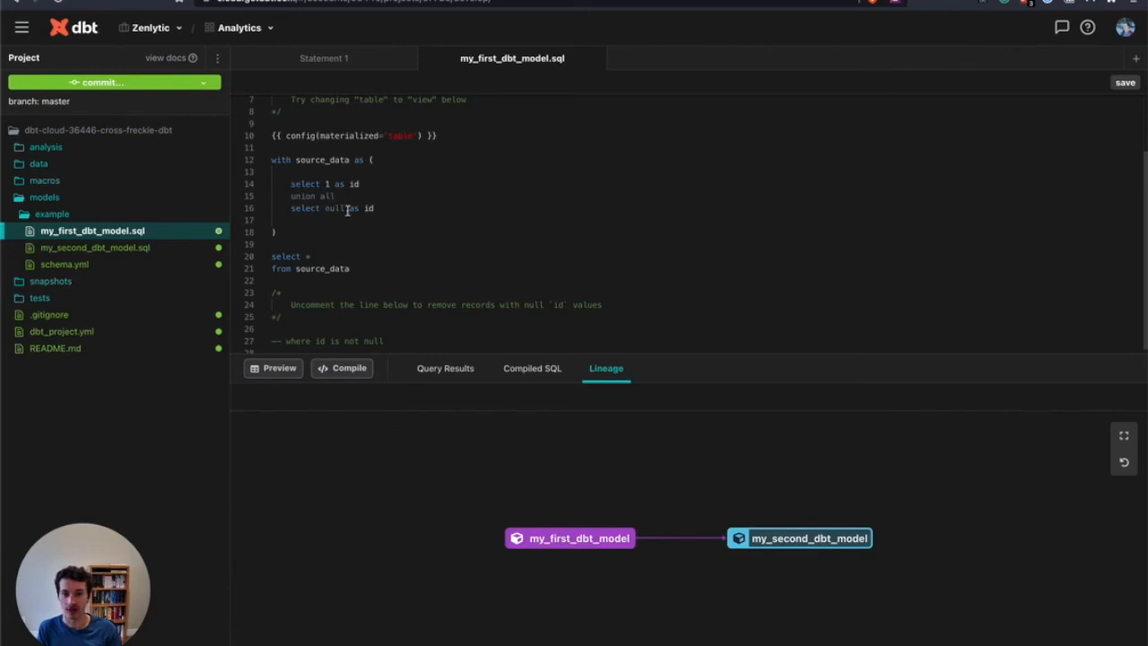
scroll(340, 269, down, 1)
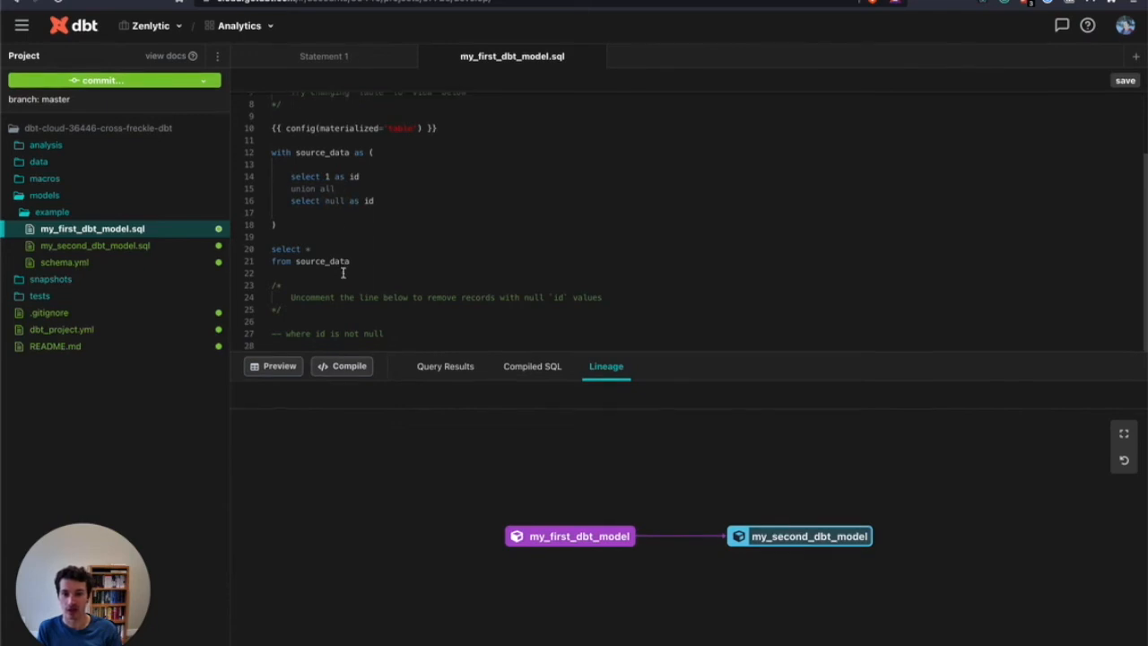
click(61, 247)
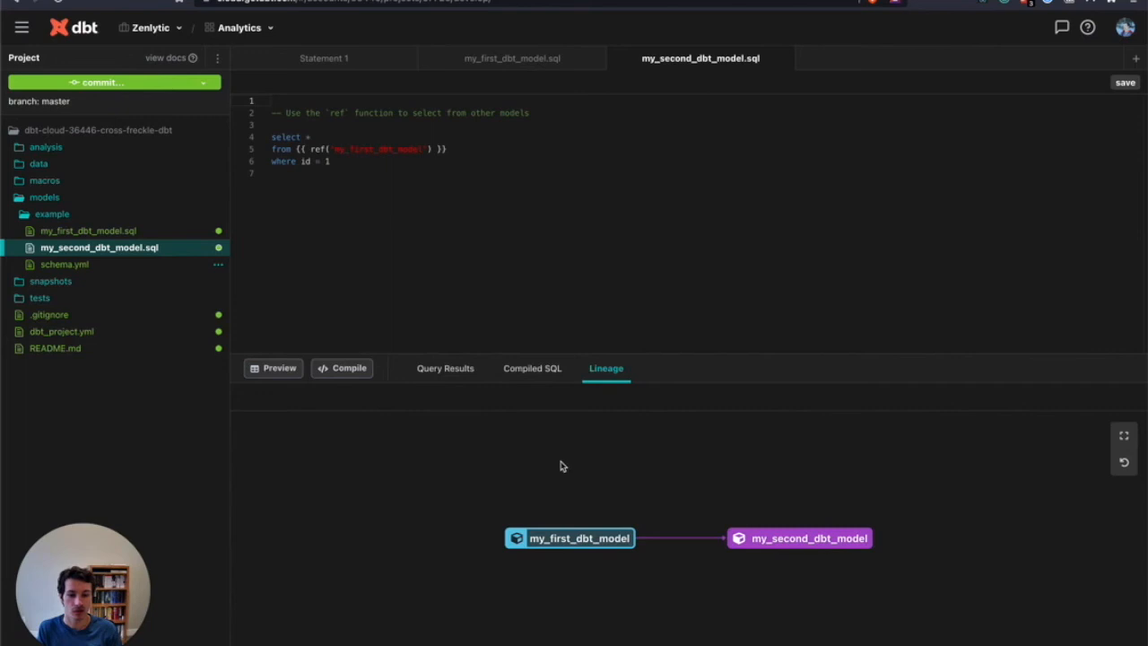
Execute the dbt run command for the project and expand the run's system logs
click(511, 644)
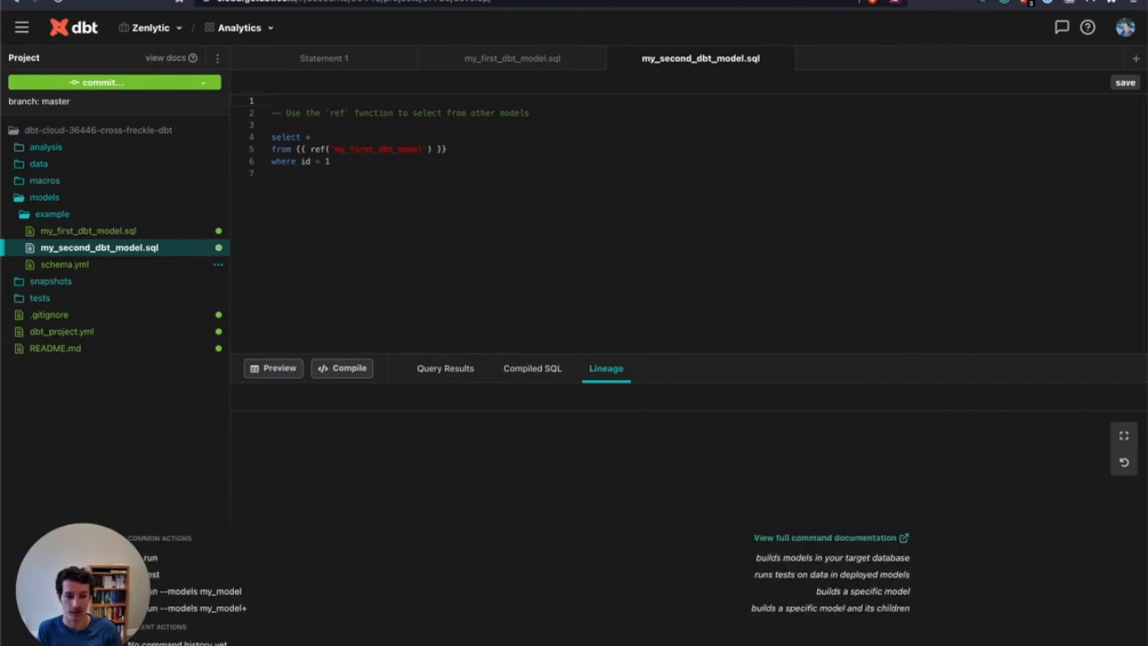
text(r)
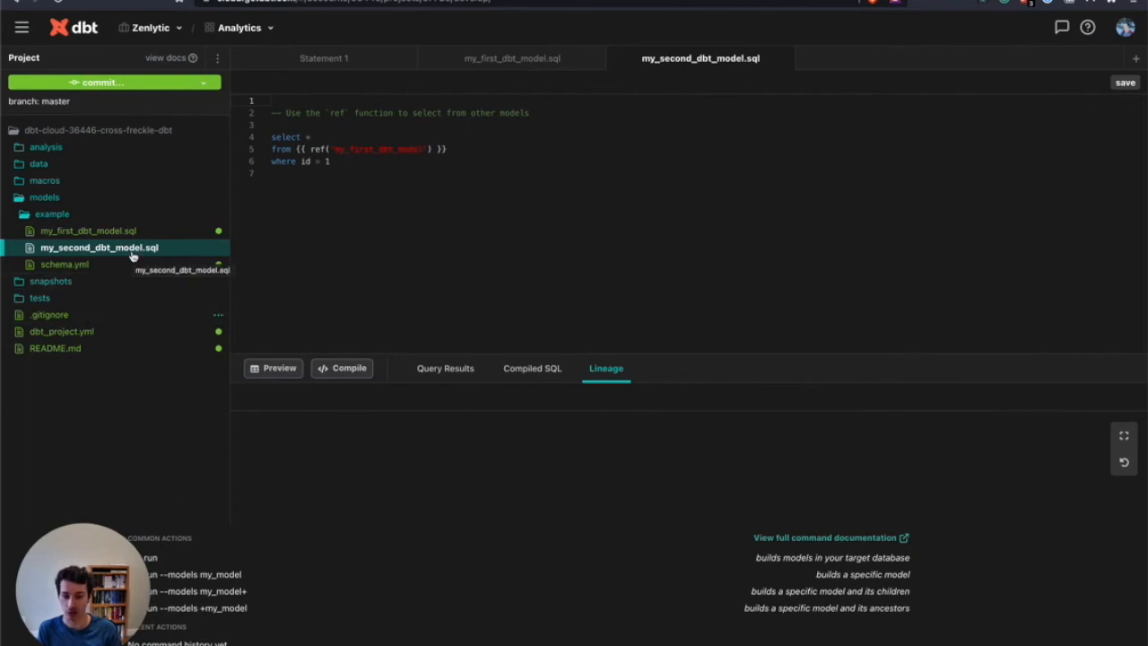
click(951, 645)
key(Return)
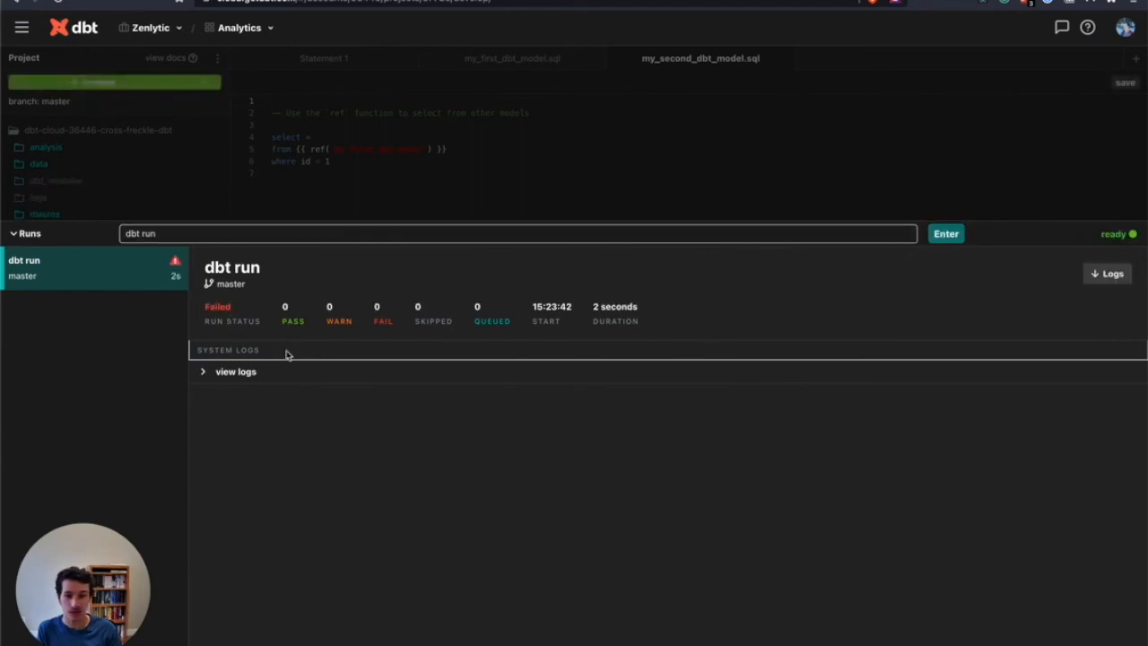
click(203, 372)
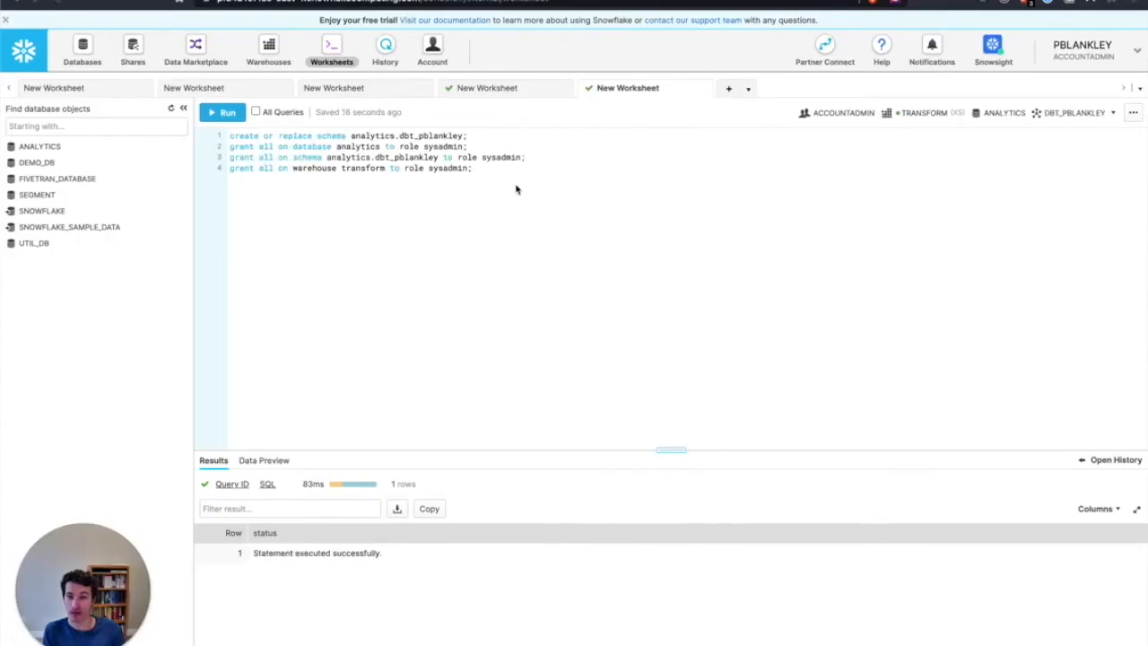
Review the Snowflake worksheet's create schema statement and the grants on database, schema and warehouse to the sysadmin role
click(508, 173)
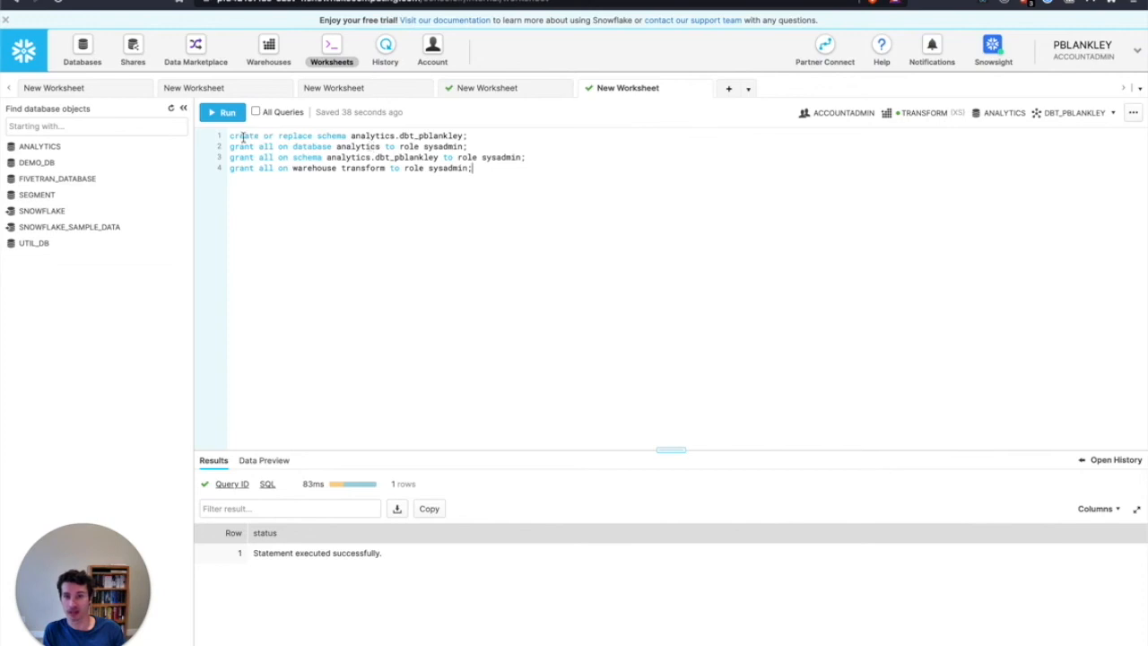
drag(352, 135, 464, 133)
click(466, 134)
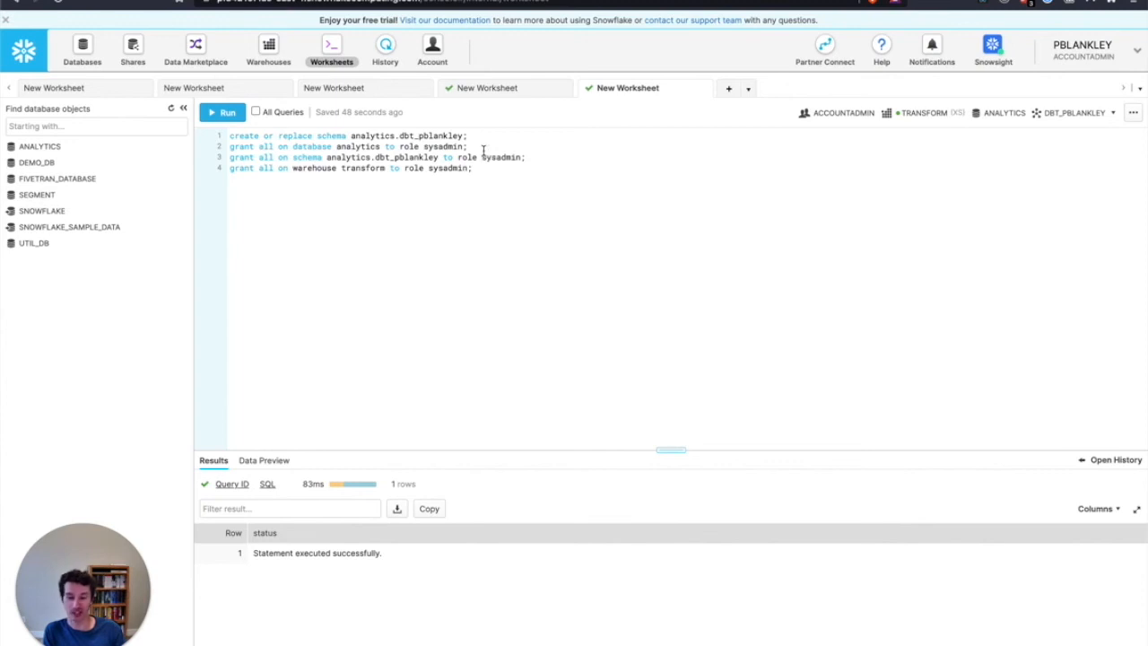
double_click(426, 146)
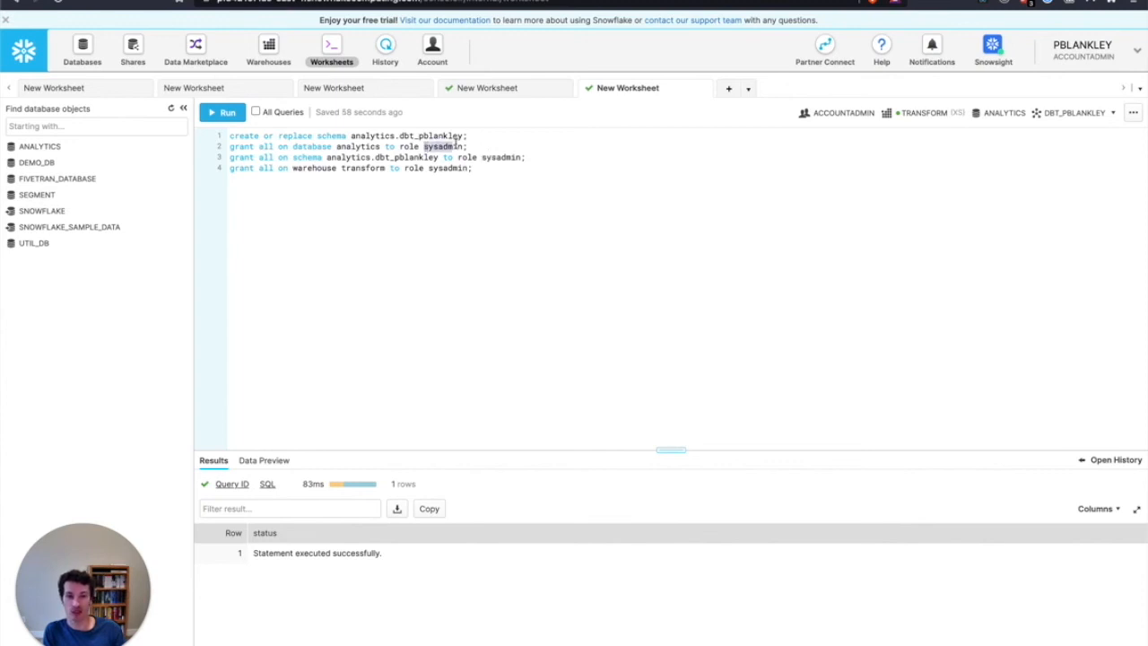
Run all four schema and grant statements in the worksheet, switch to dbt Cloud and execute dbt run again
click(478, 145)
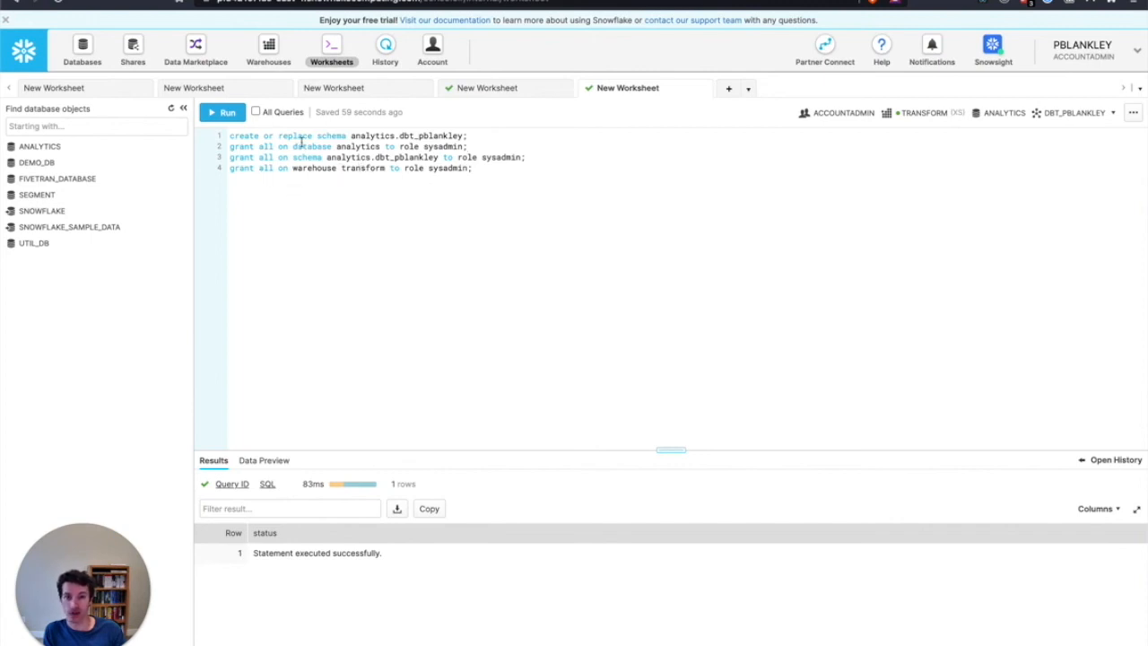
click(255, 111)
click(226, 114)
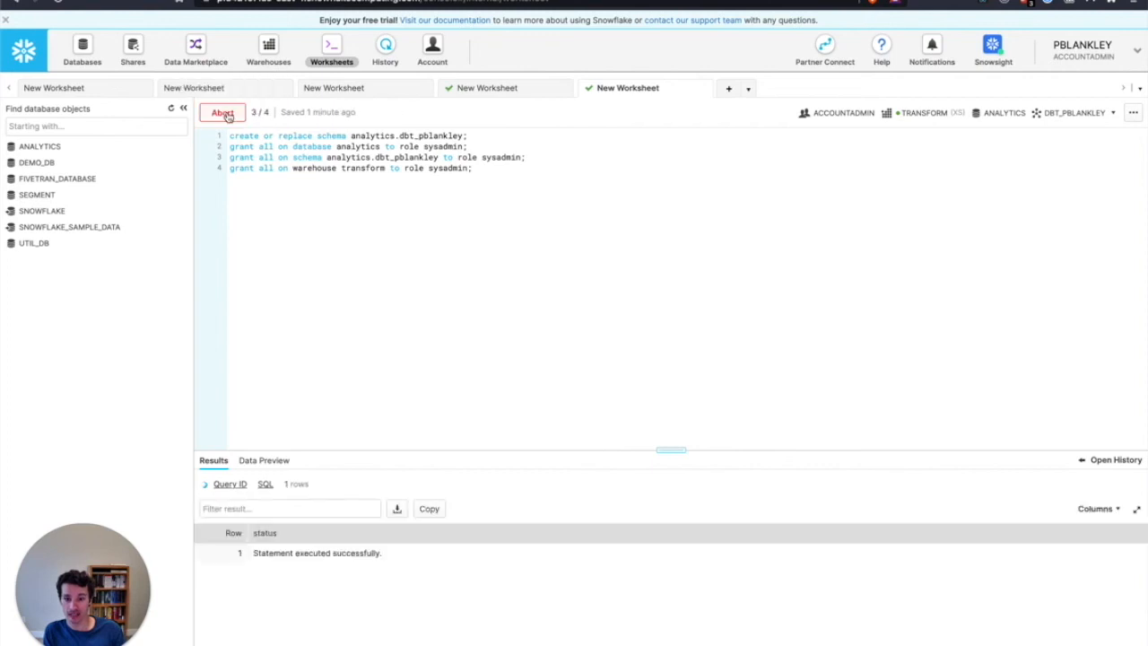
click(401, 173)
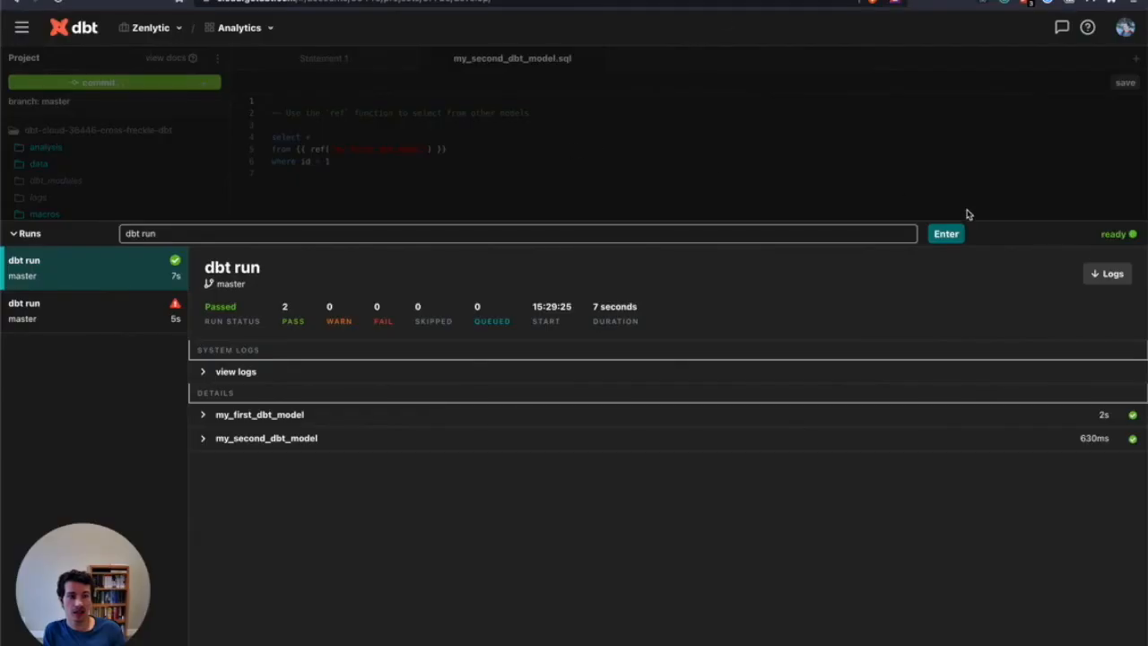
click(949, 234)
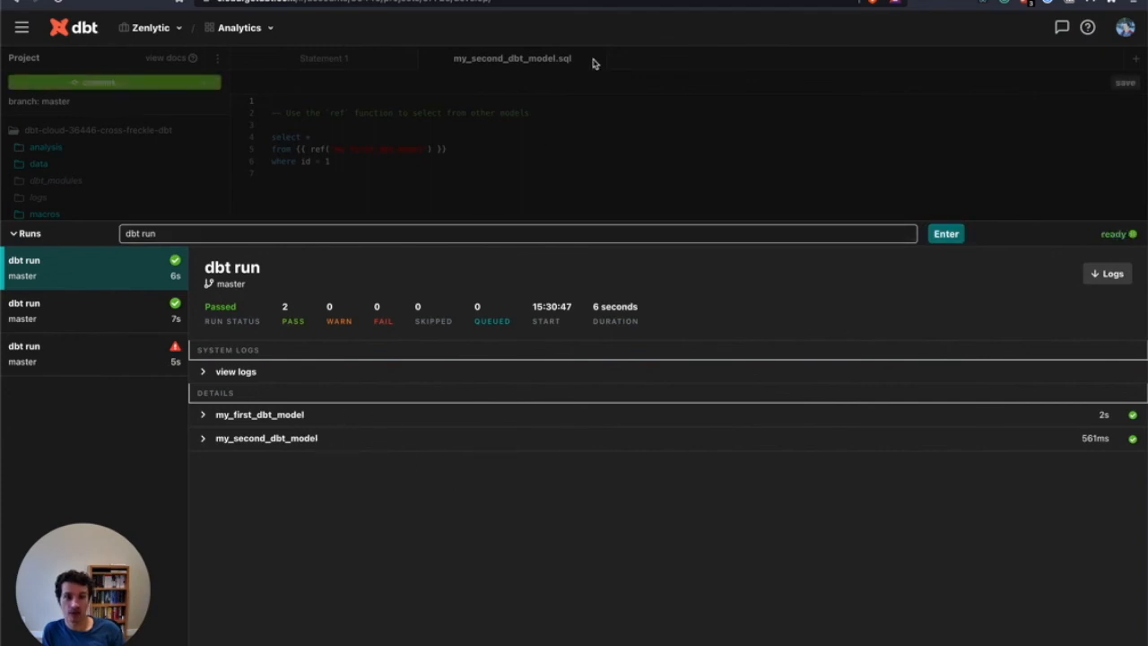
Switch to Snowflake and preview the data of MY_FIRST_DBT_MODEL in the ANALYTICS database's dbt schema
key(ctrl+shift+Tab)
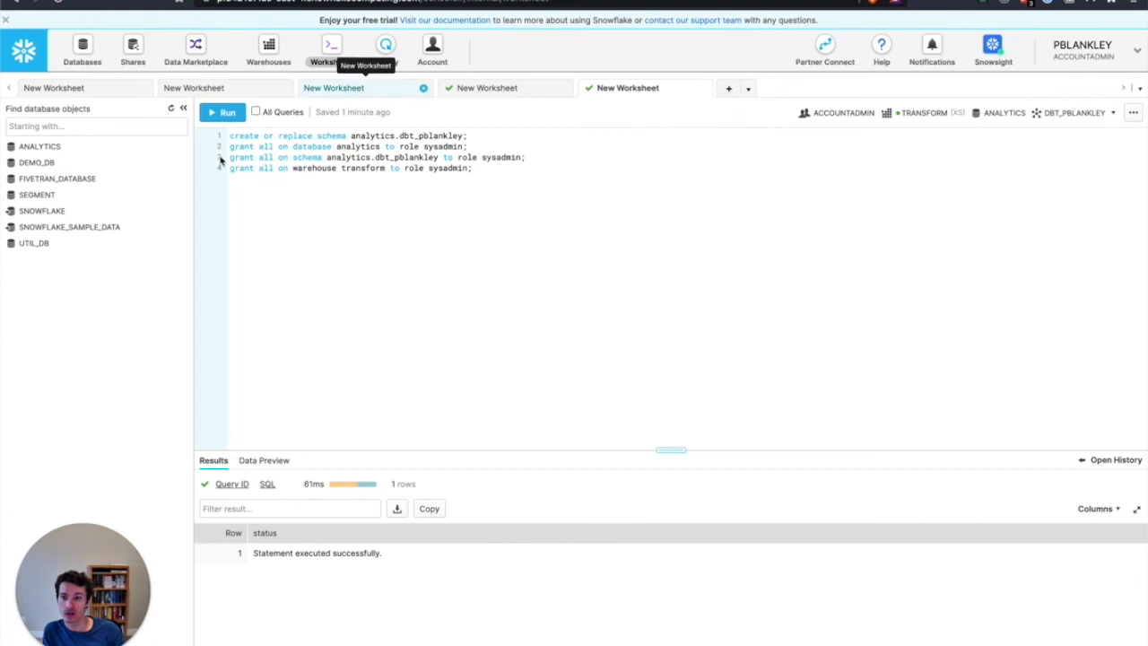
click(166, 147)
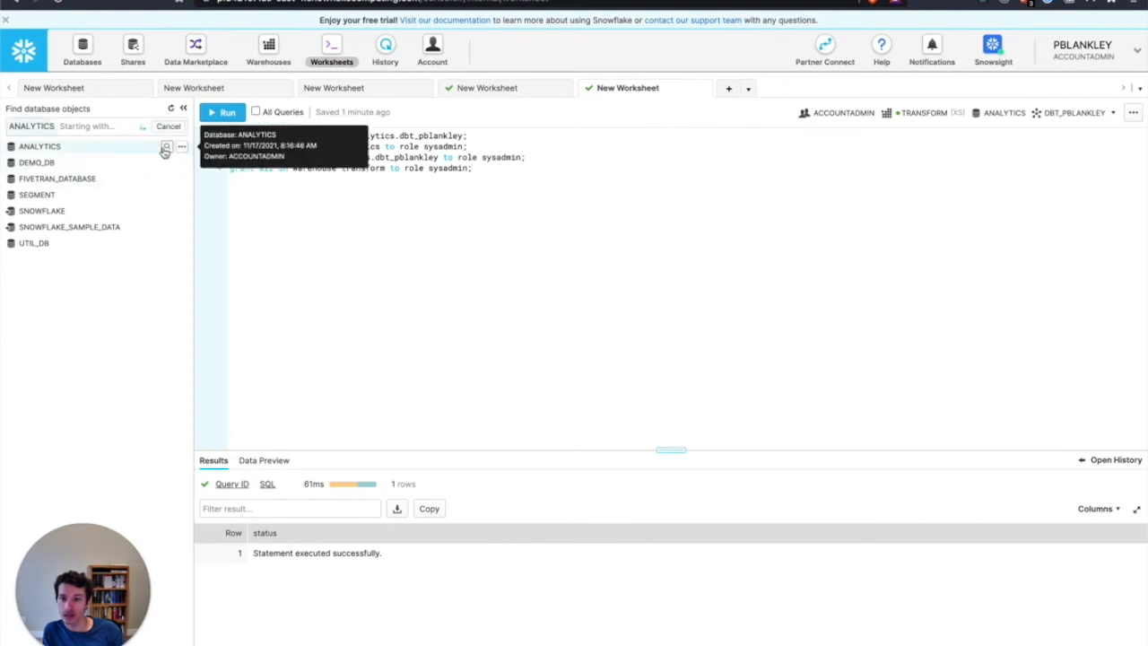
click(168, 186)
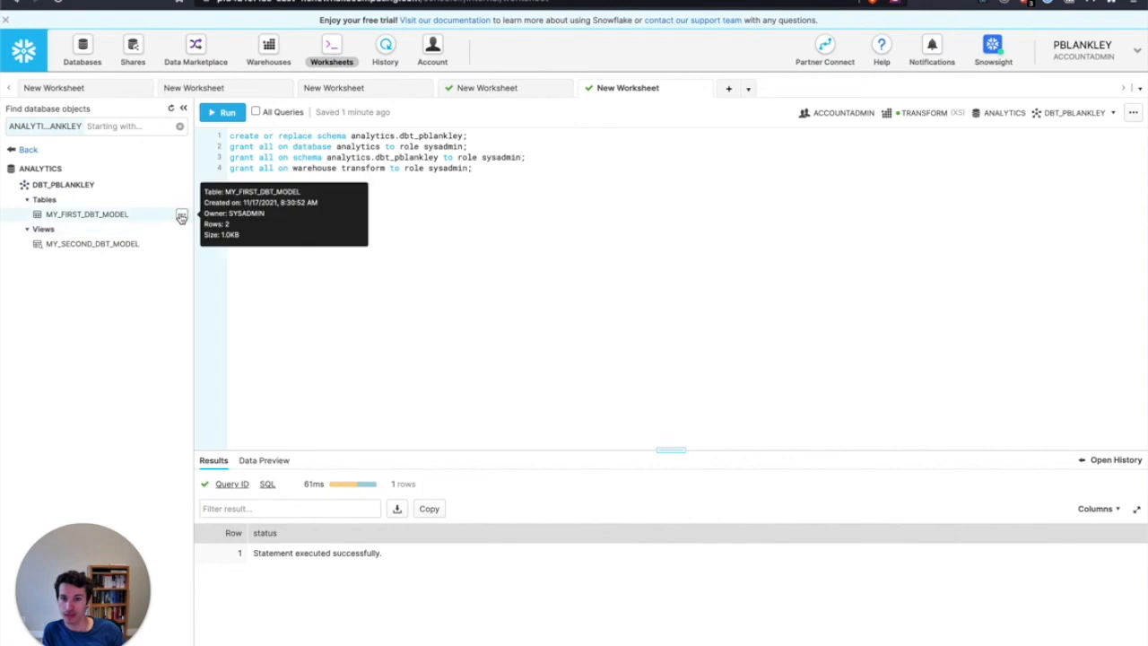
click(182, 216)
click(175, 232)
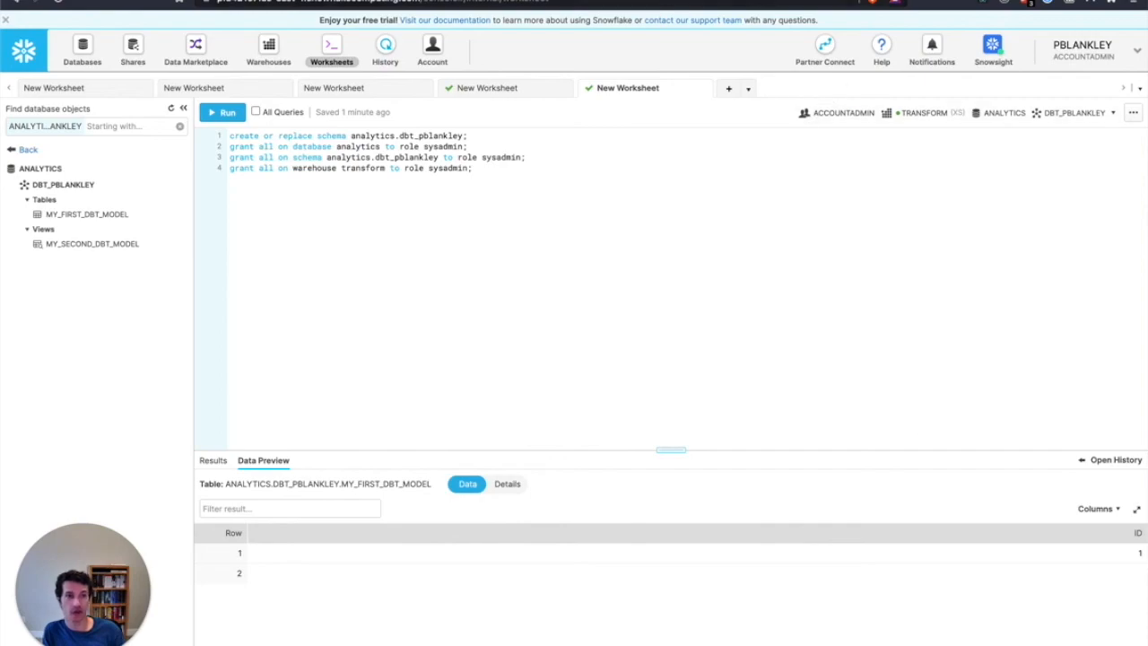
Switch to dbt Cloud and review the code of my_first_dbt_model.sql in the example folder
click(269, 2)
click(95, 155)
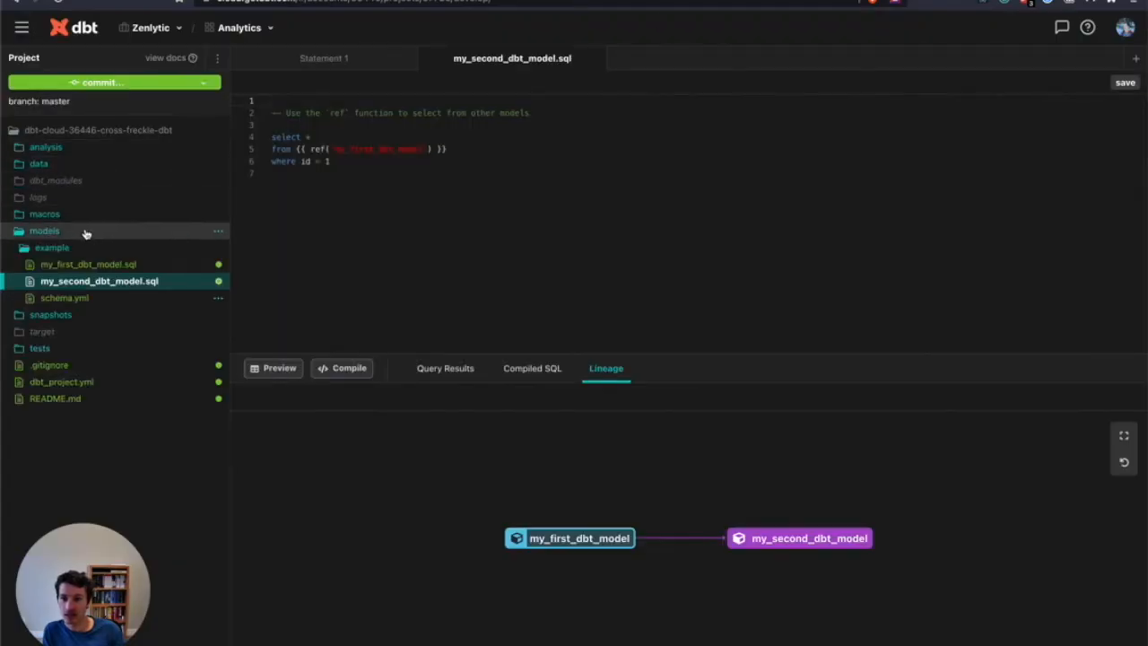
click(93, 262)
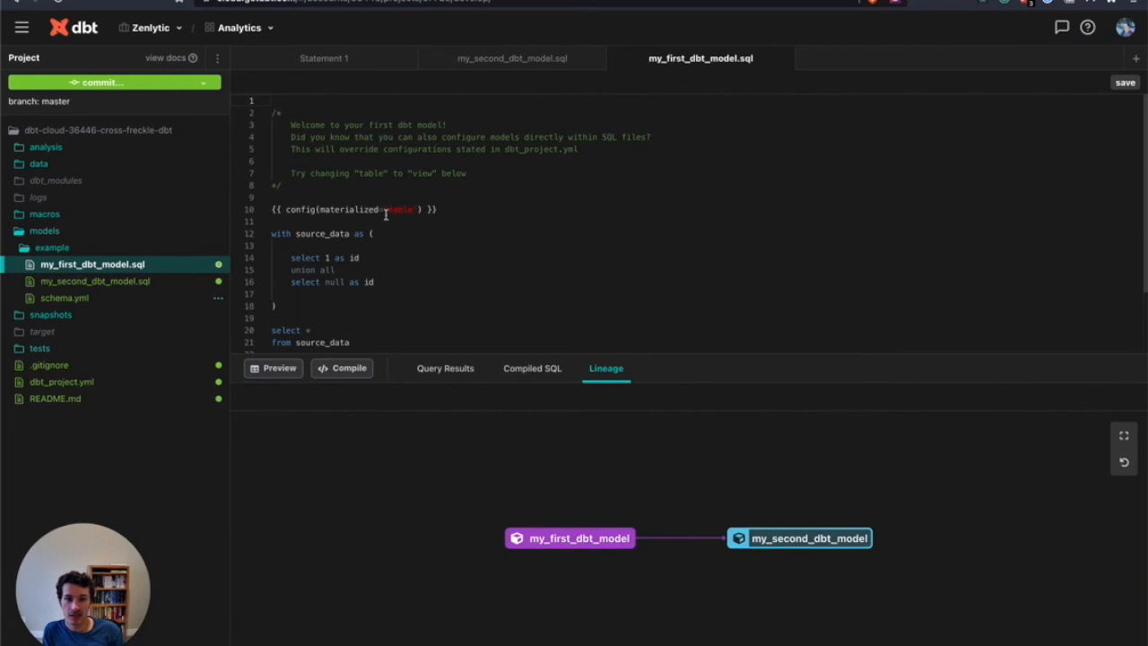
scroll(368, 265, down, 1)
scroll(332, 258, up, 1)
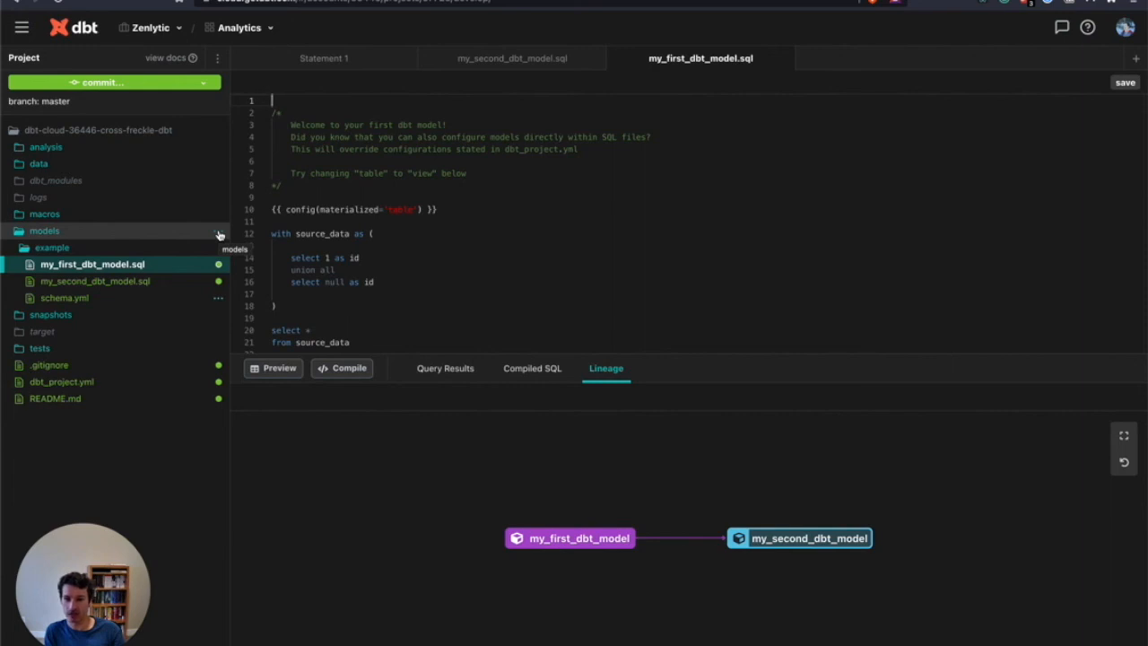
Create a new folder named staging inside the models directory
right_click(220, 235)
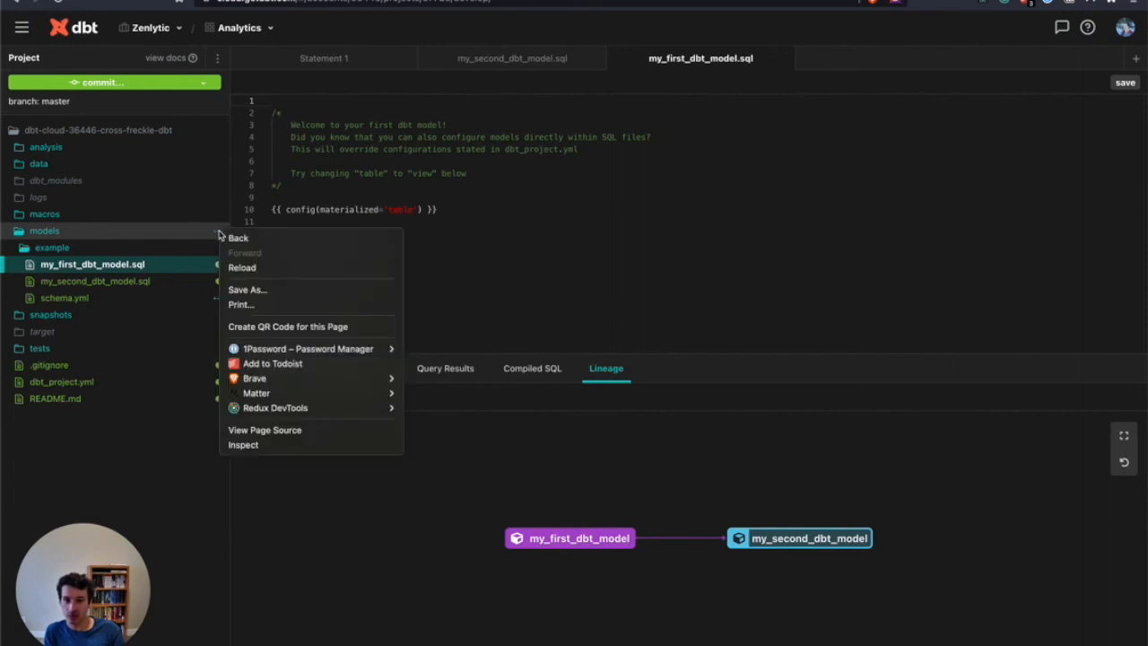
key(Escape)
click(218, 231)
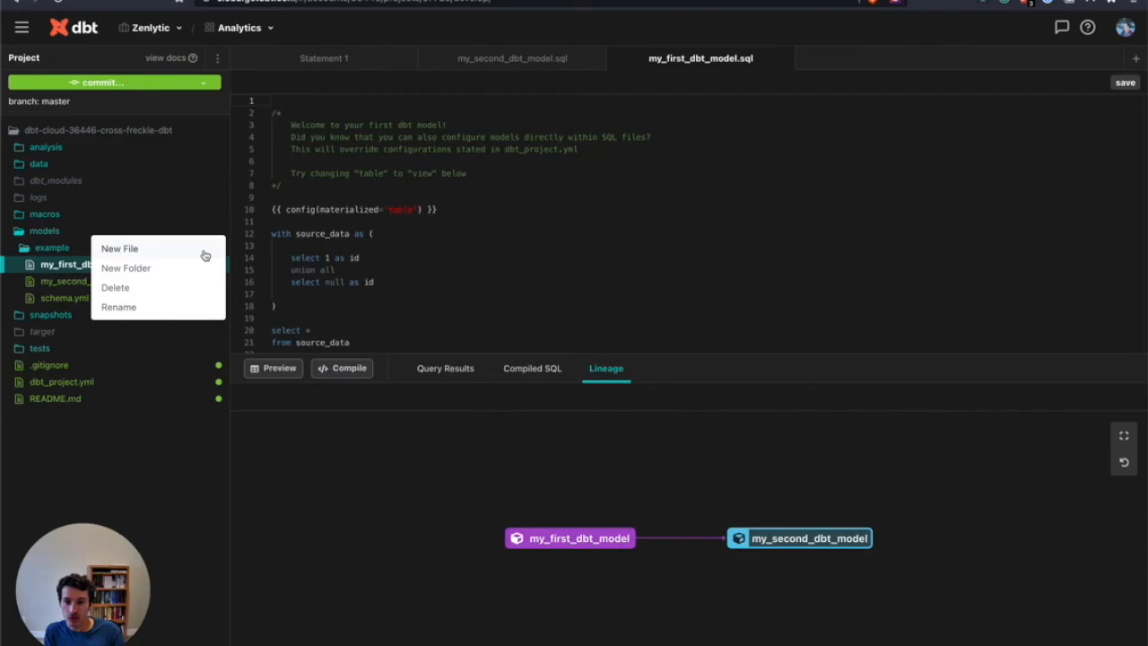
click(199, 270)
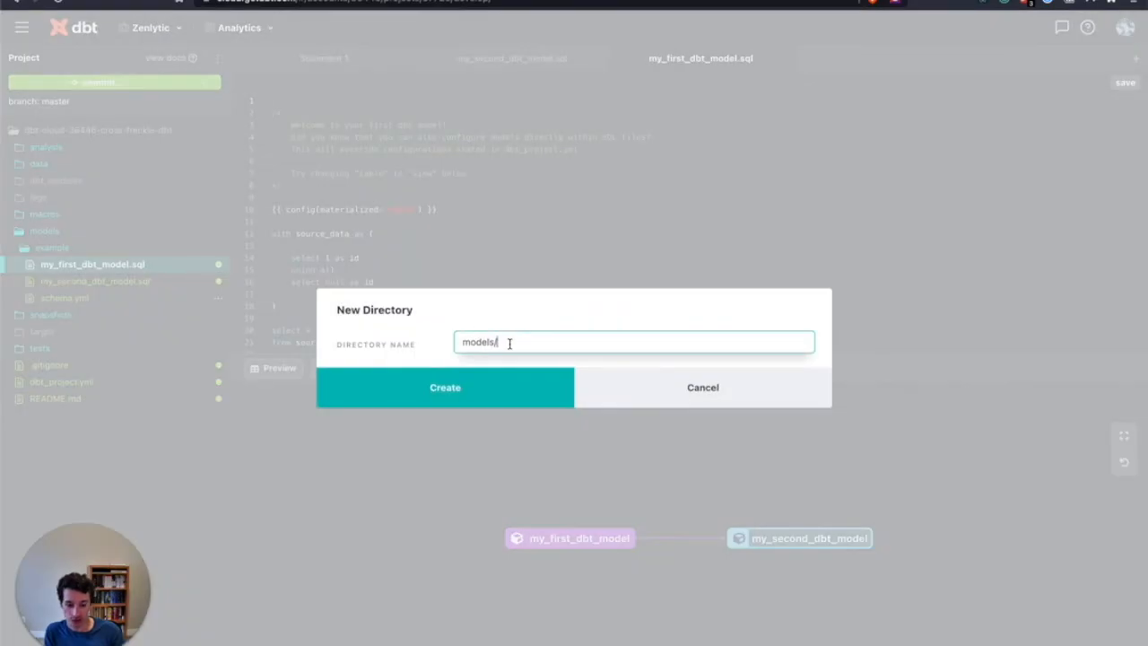
text(staging)
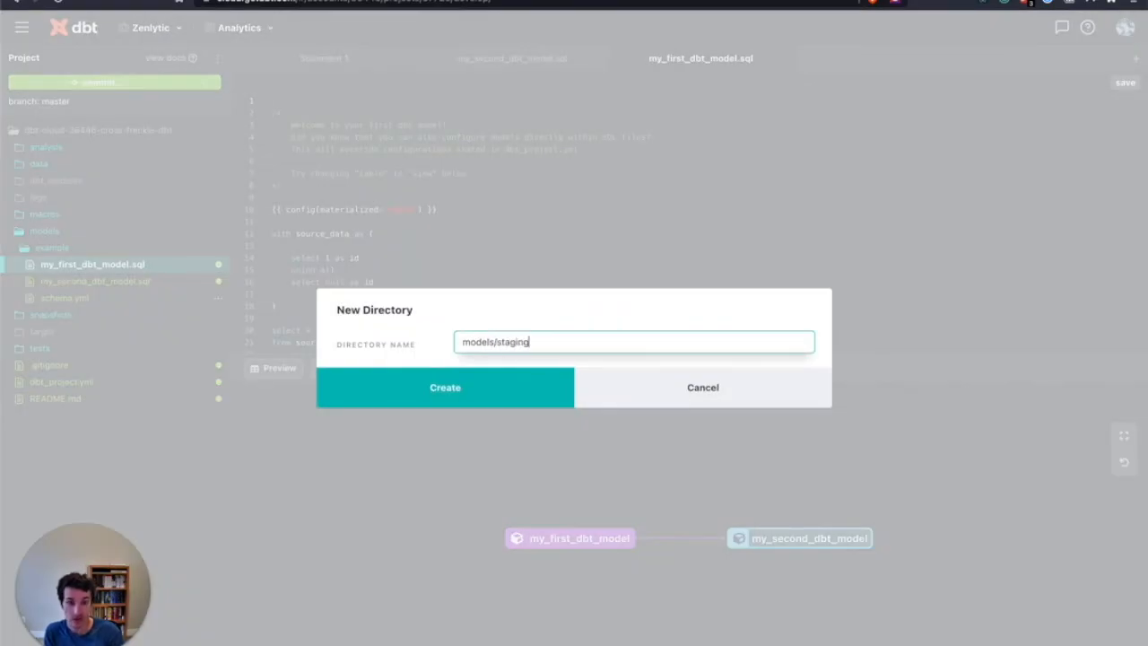
click(526, 387)
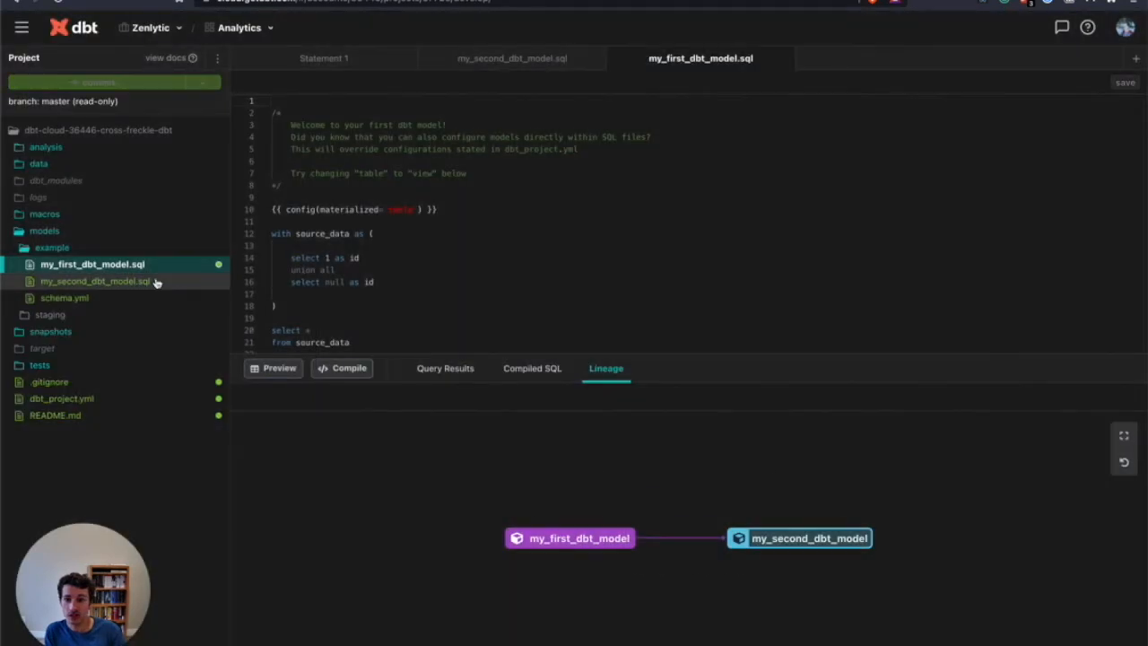
Create the file stg_shopify_order.sql in models/staging and open it for editing
click(217, 316)
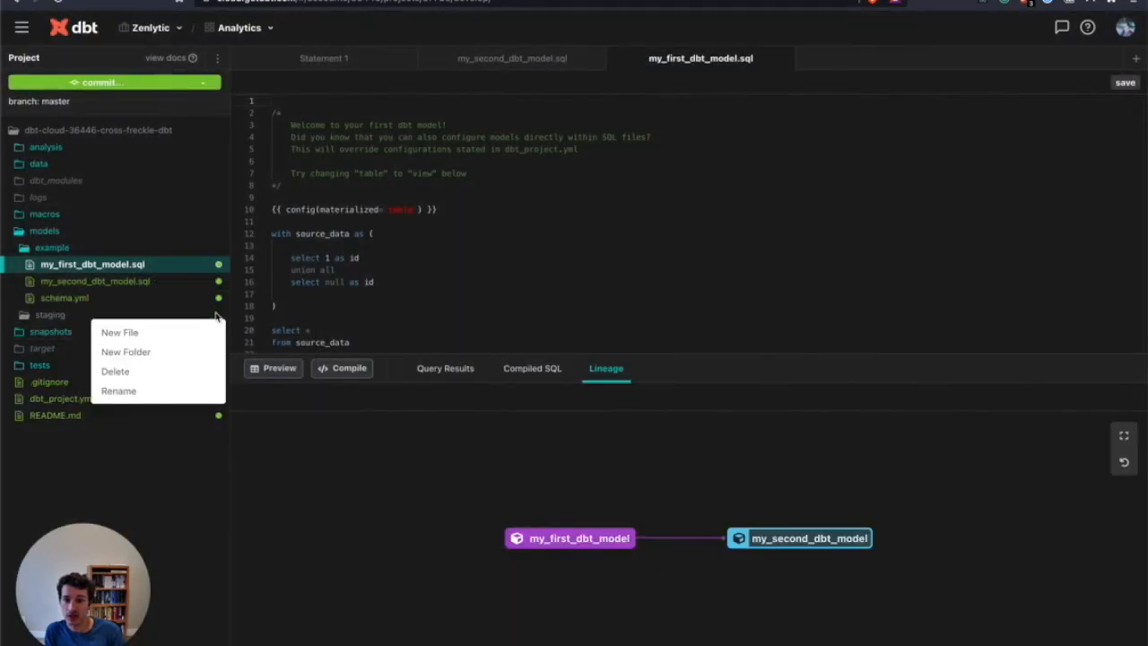
click(205, 332)
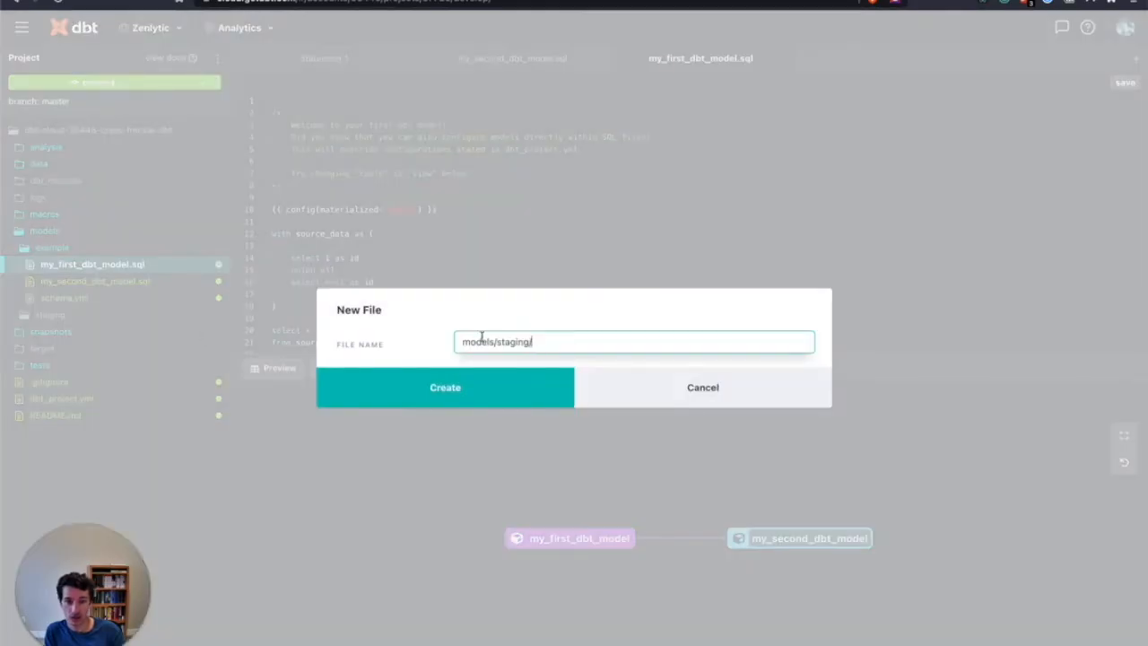
text(stg_shopify_)
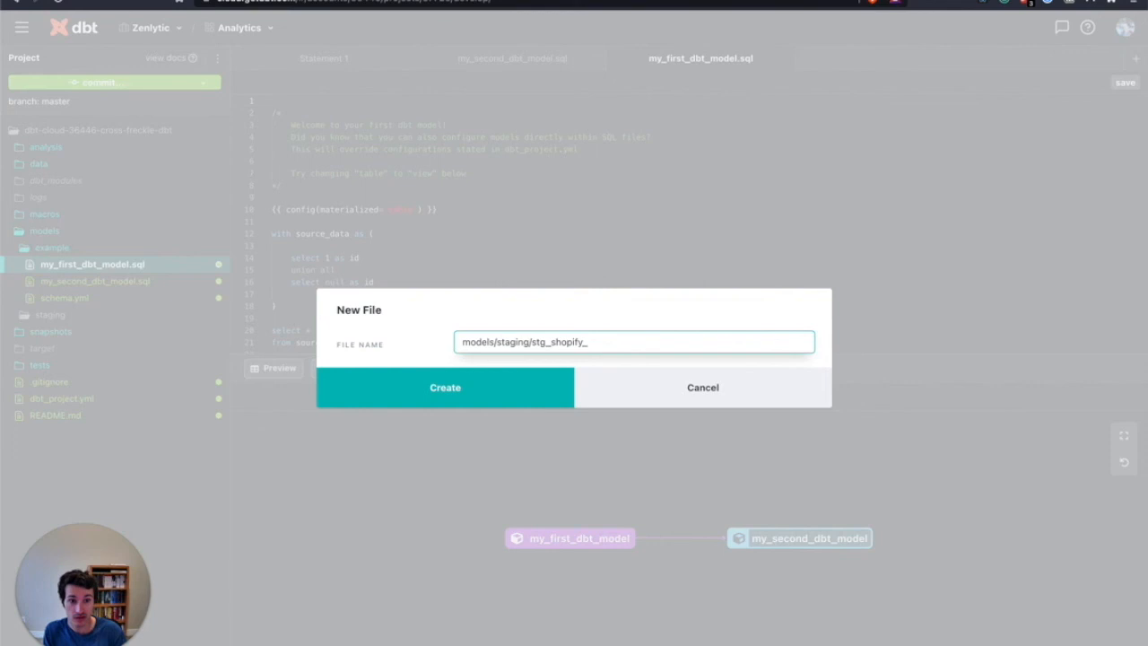
text(order)
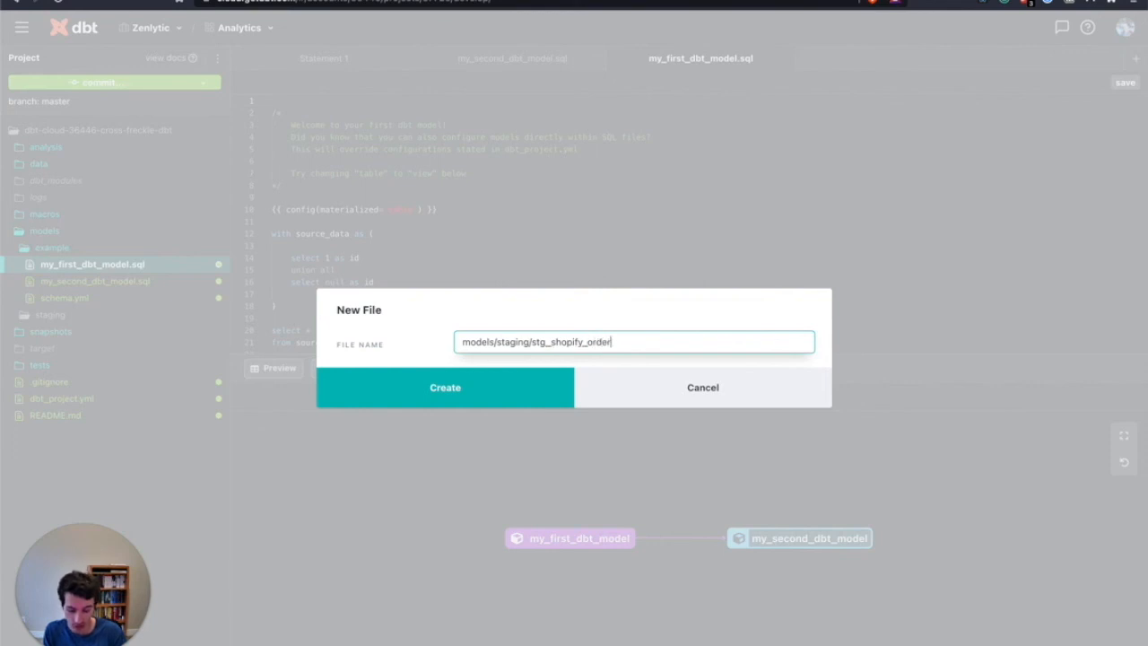
text(.sql)
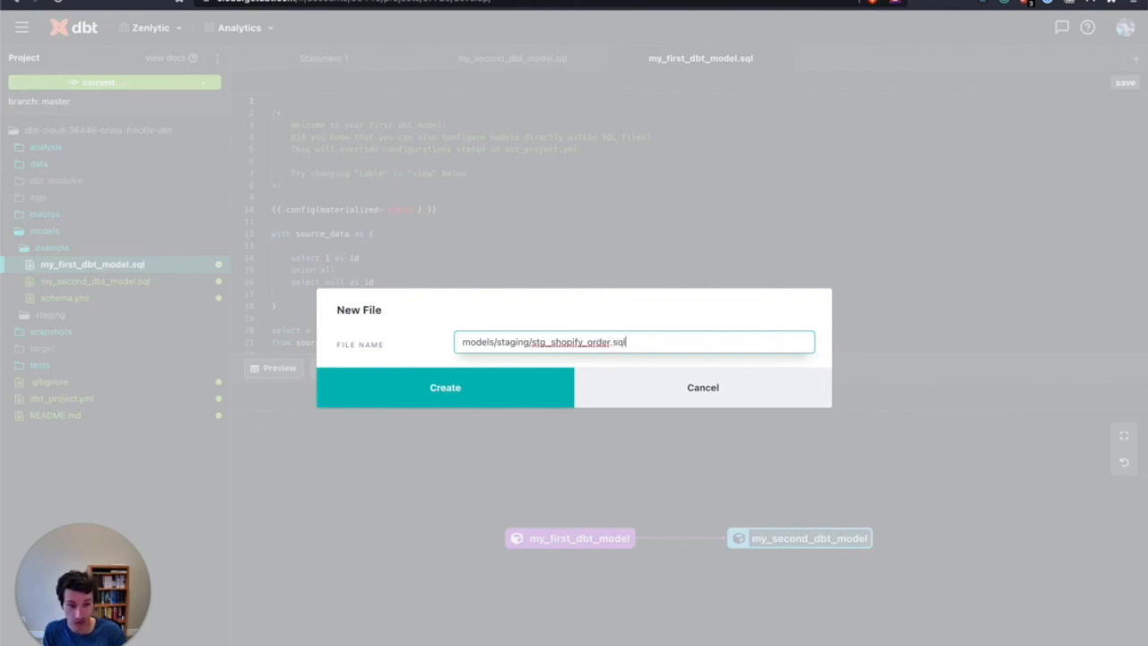
click(505, 403)
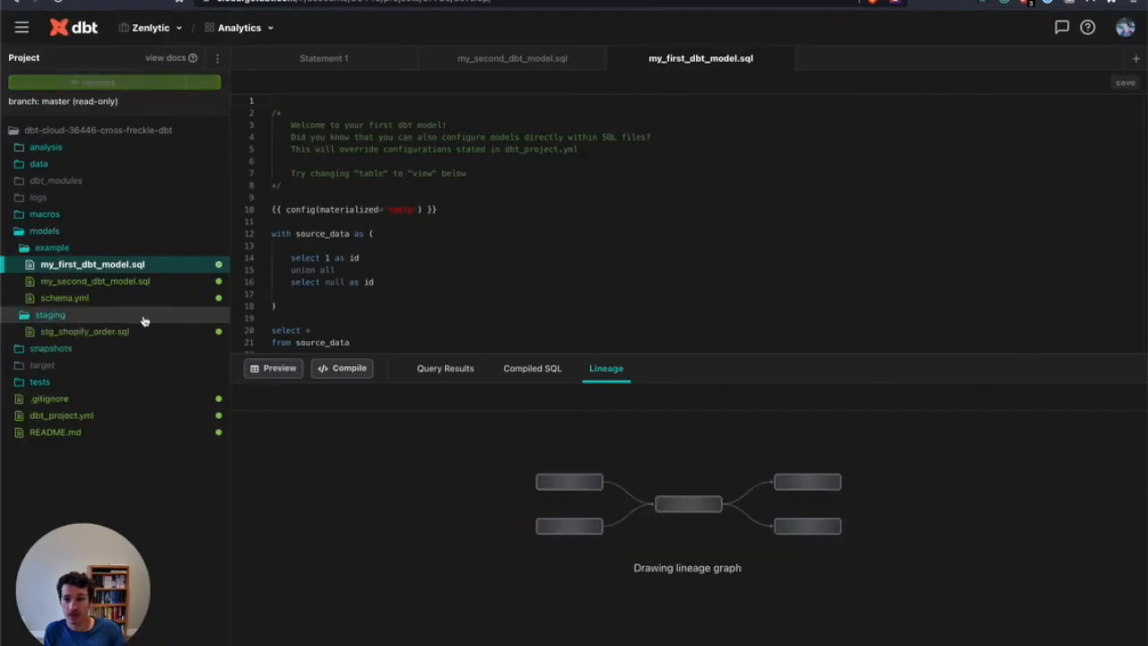
click(131, 333)
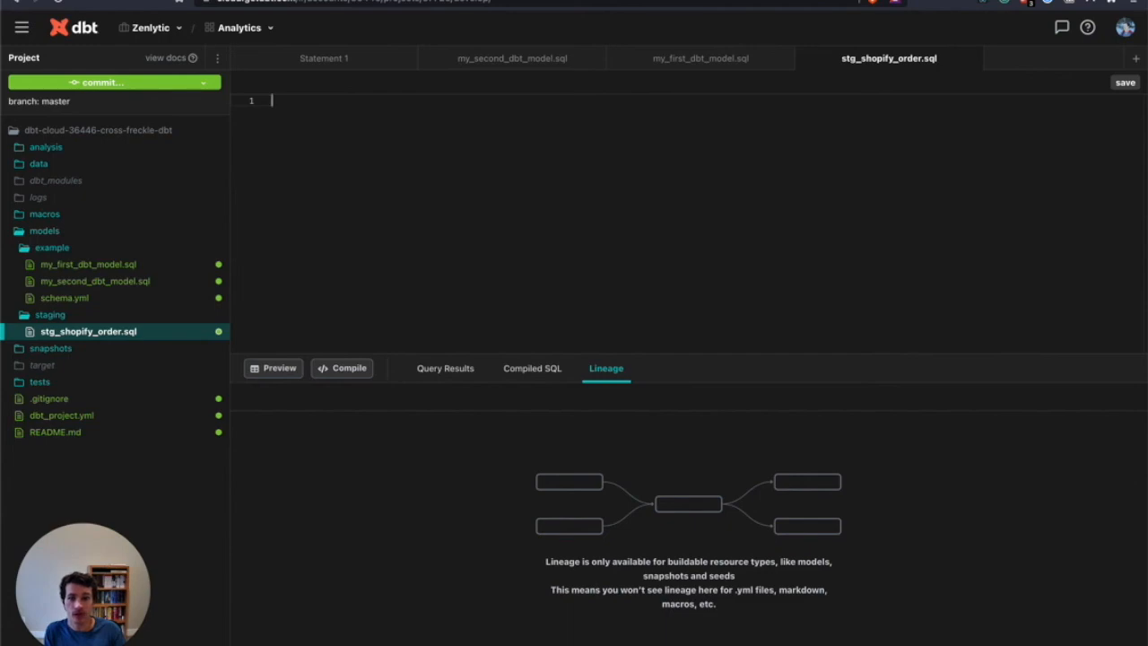
Copy the complete Shopify ORDER query from its Snowflake worksheet and paste it into stg_shopify_order.sql in dbt Cloud
click(592, 0)
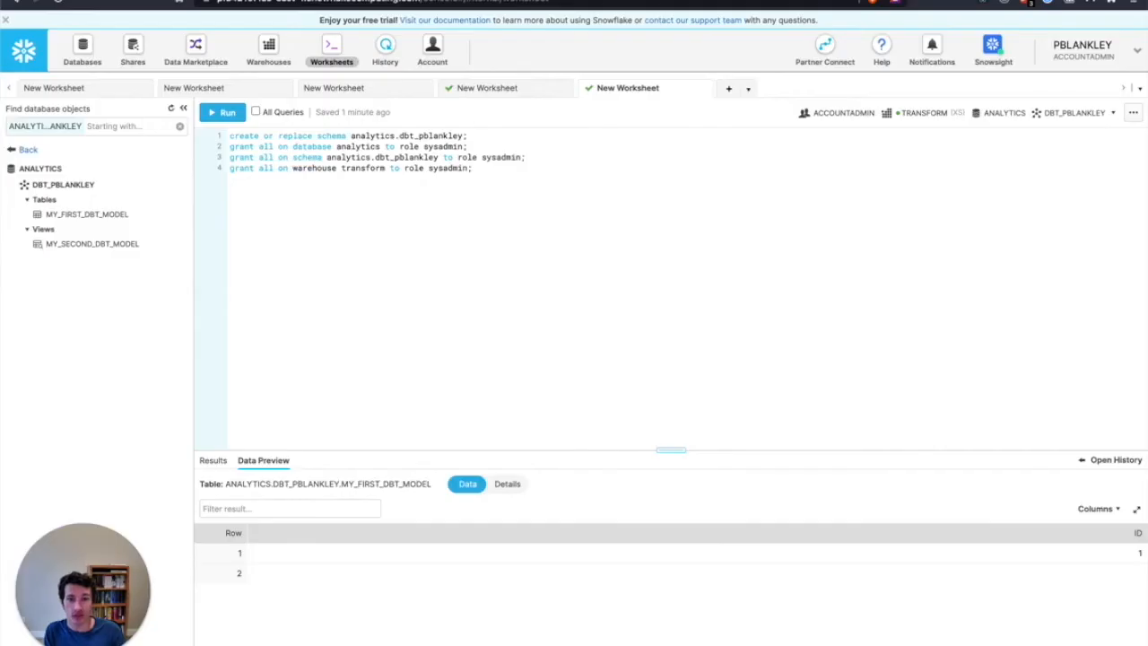
click(507, 87)
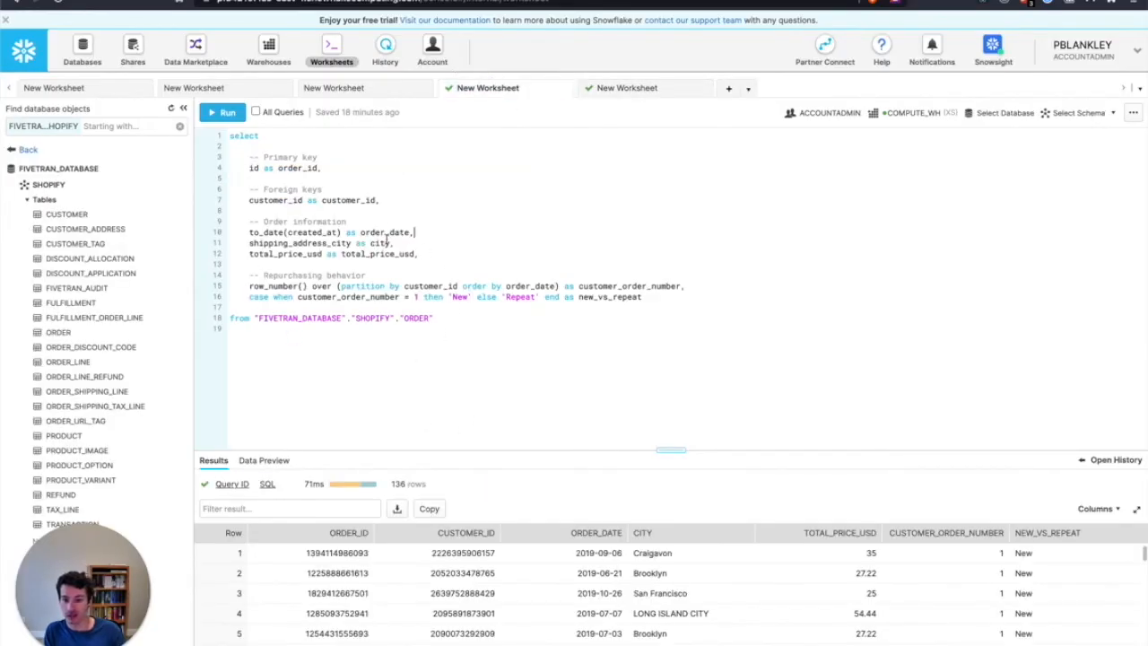
key(ctrl+a)
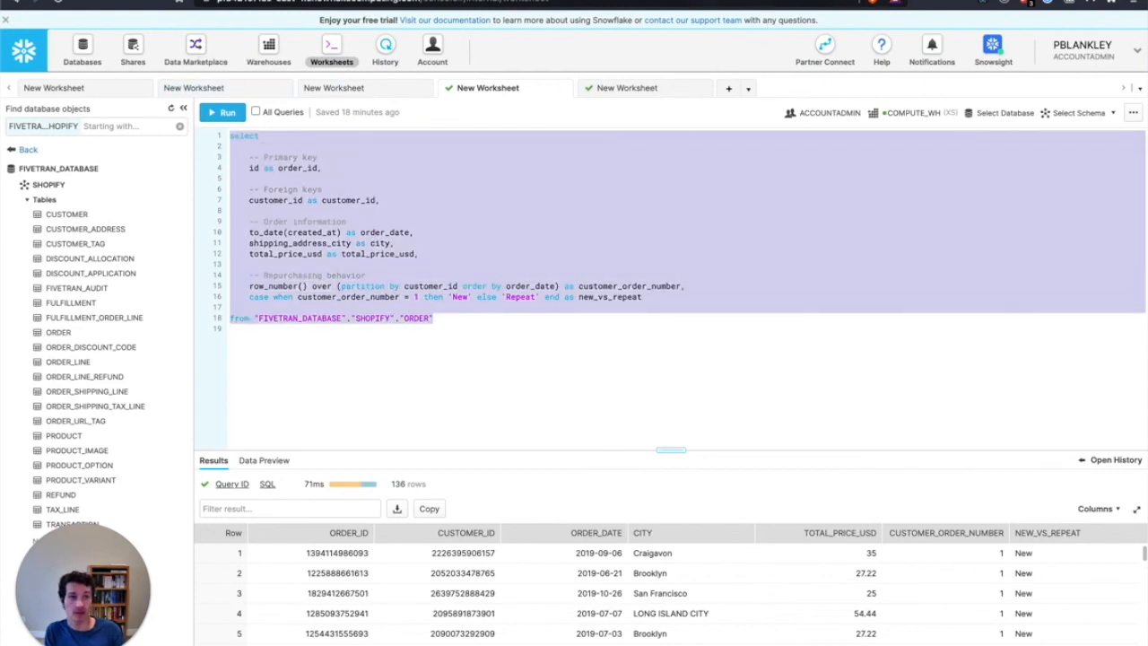
click(769, 1)
click(313, 131)
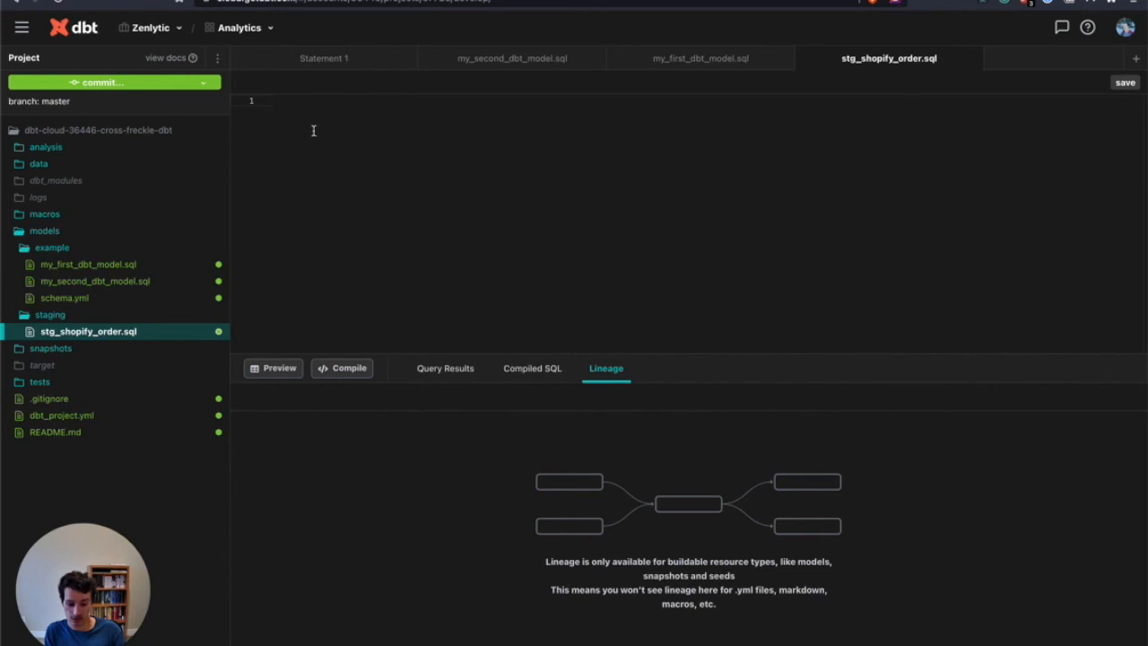
text(select      -- Primary key     id as order_id,      -- Foreign keys     customer_id as customer_id,      -- Order information     to_date(created_at) as order_date,     shipping_address_city as city,     total_price_usd as total_price_usd,      -- Repurchasing behavior     row_number() over (partition by customer_id order by order_date) as customer_order_number,     case when customer_order_number = 1 then 'new' else 'repeat' end as new_vs_repeat  from "FIVETRAN_DATABASE"."SHOPIFY"."ORDER")
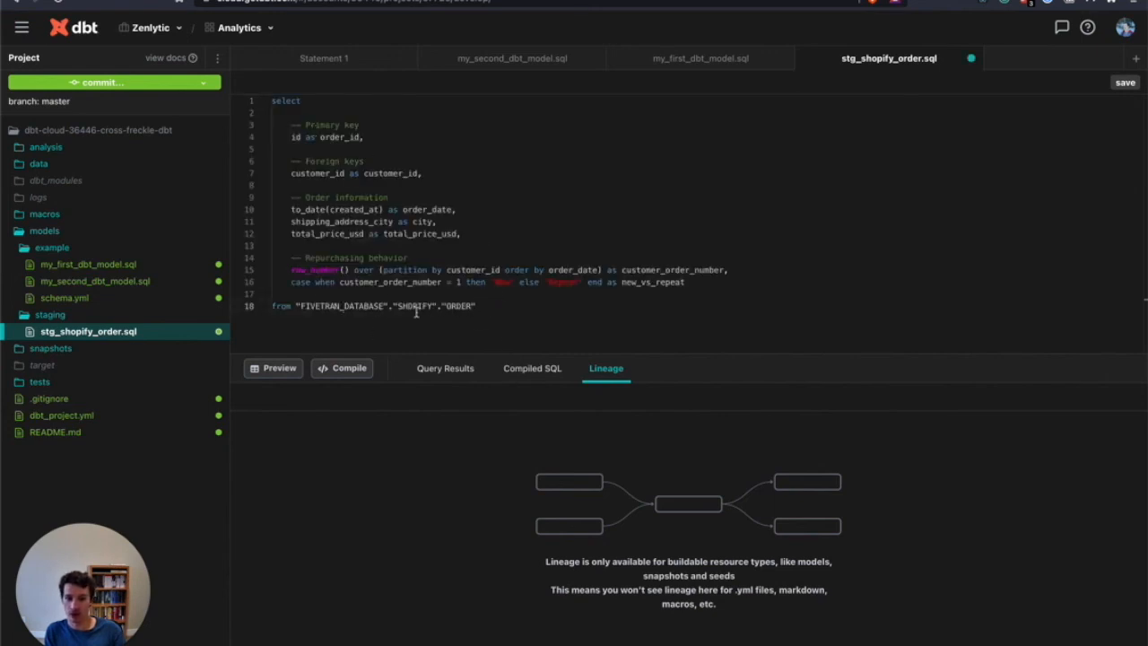
Check the FIVETRAN_DATABASE table reference in stg_shopify_order.sql, save the model and execute dbt run
drag(296, 305, 483, 306)
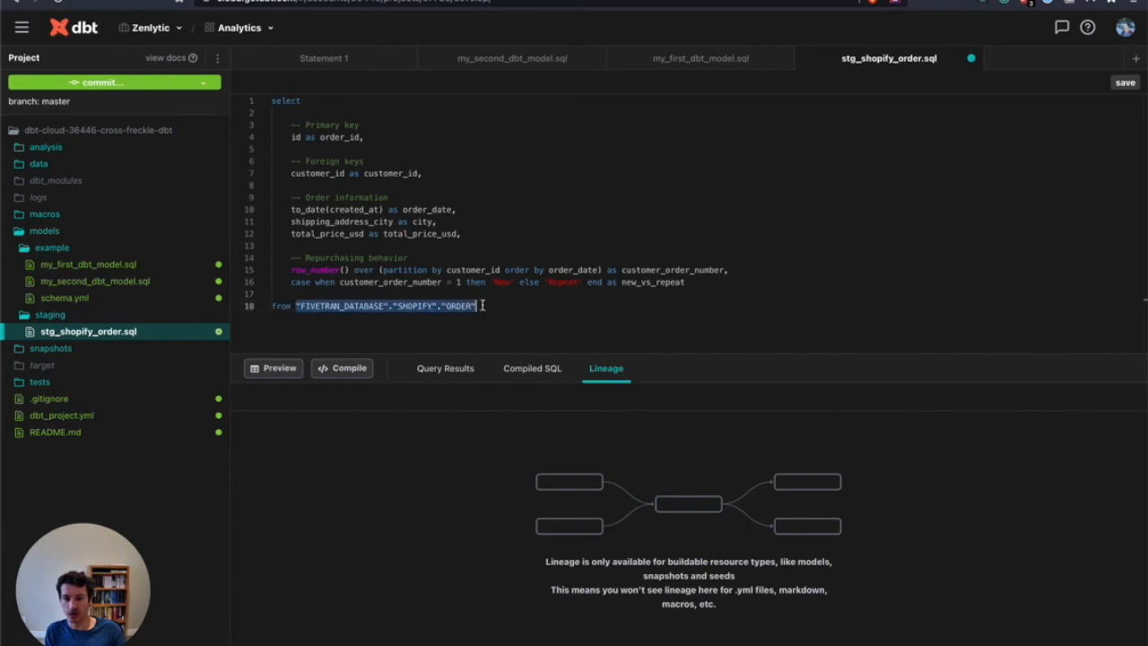
click(498, 303)
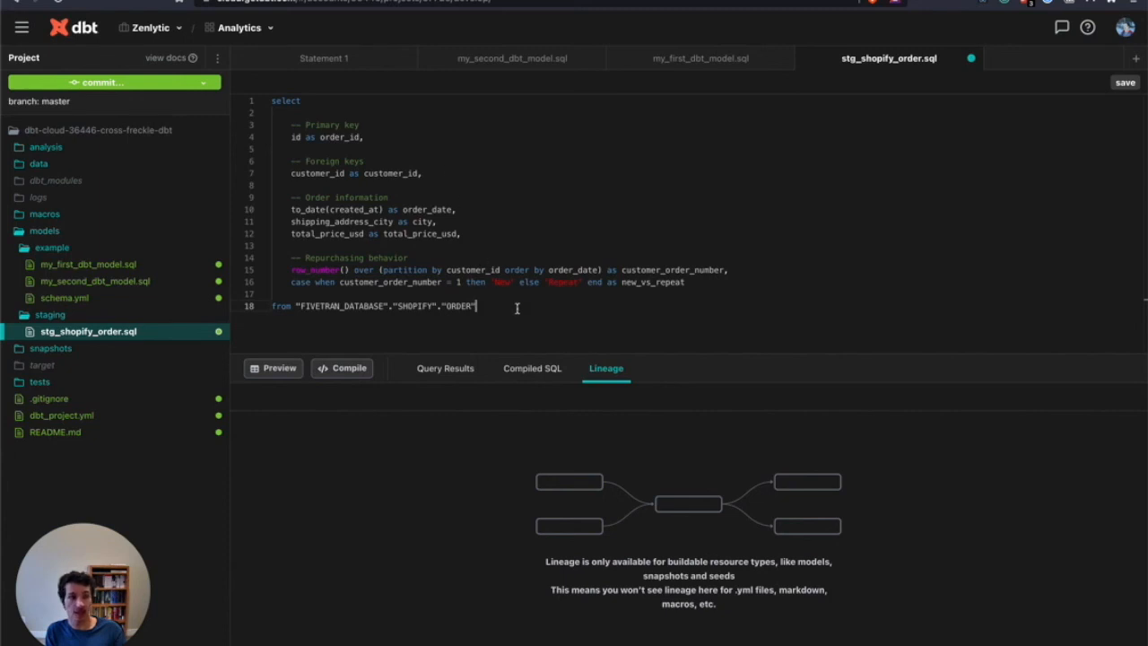
key(ctrl+s)
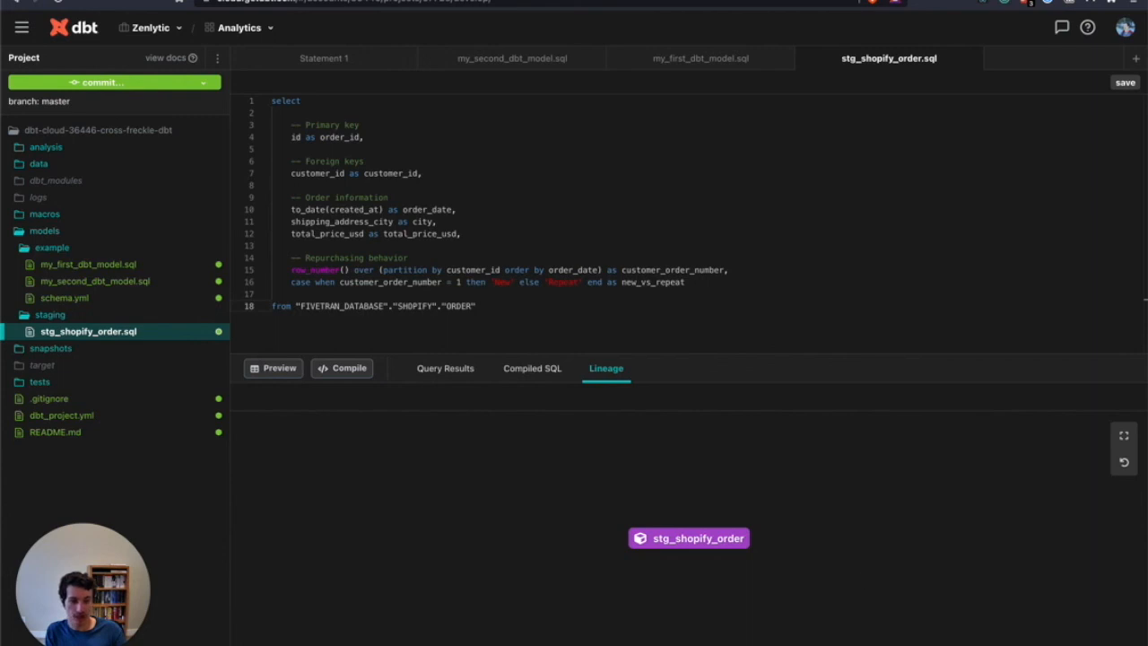
key(Return)
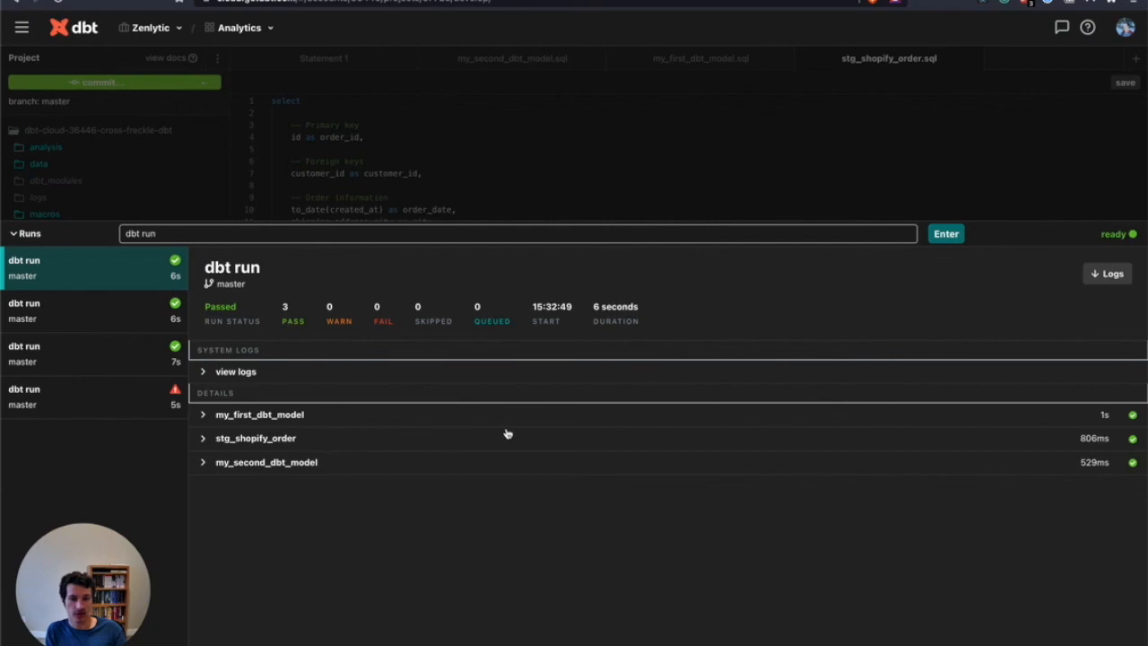
Switch to Snowflake, open a new worksheet and insert the full name of the STG_SHOPIFY_ORDER view from the ANALYTICS database's dbt schema
click(434, 1)
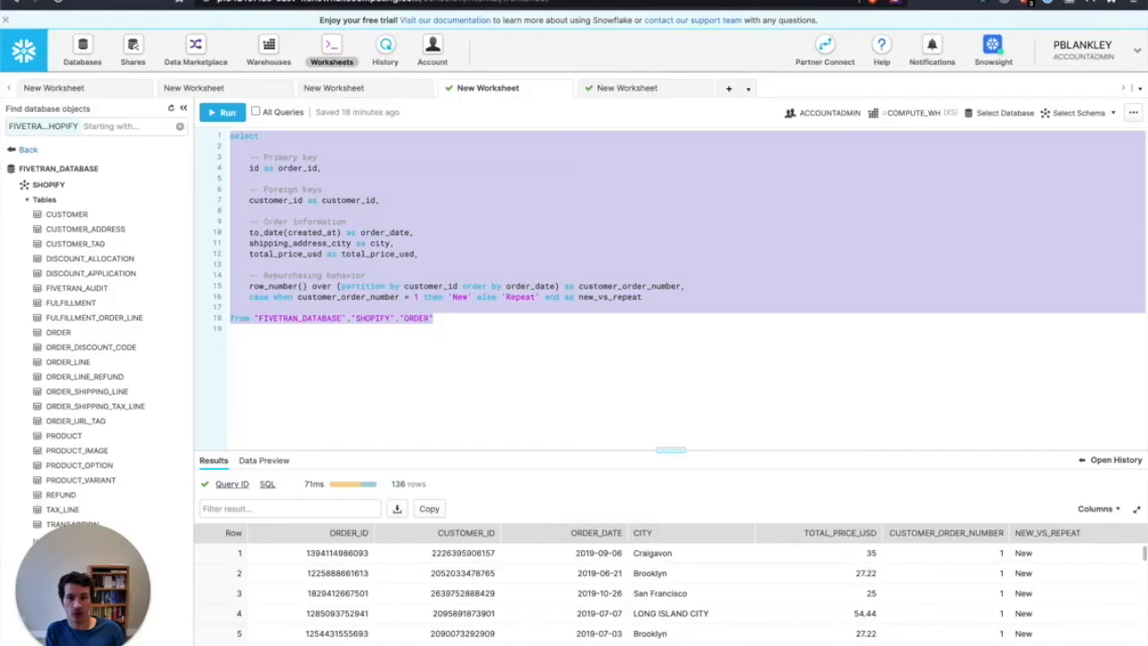
click(451, 315)
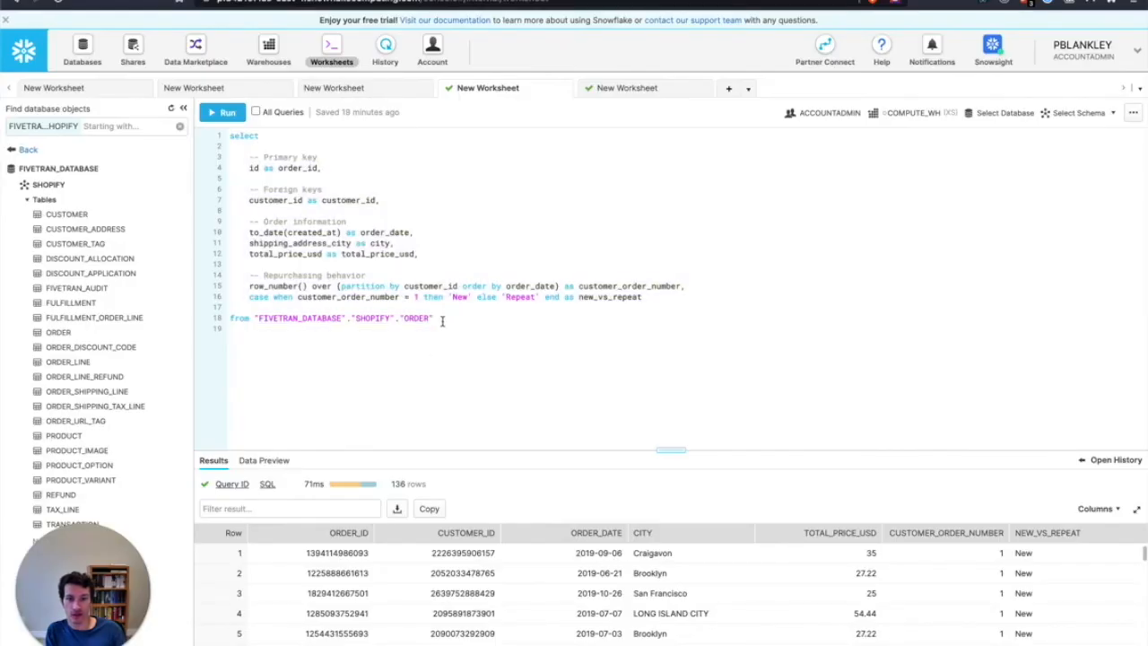
click(726, 91)
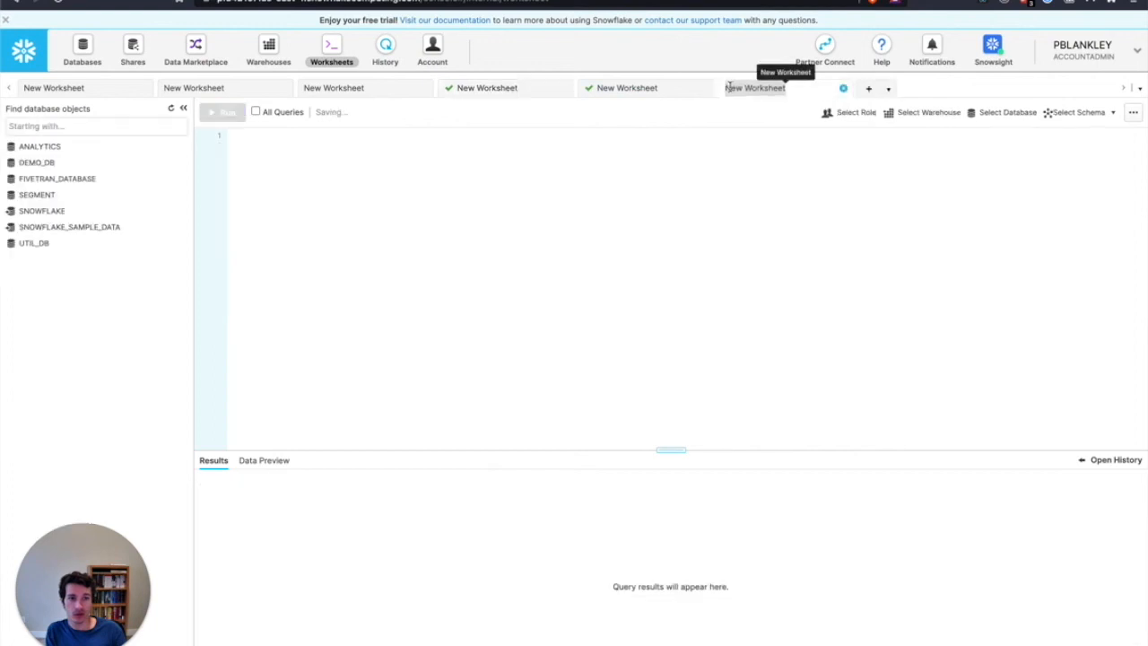
click(164, 147)
click(165, 187)
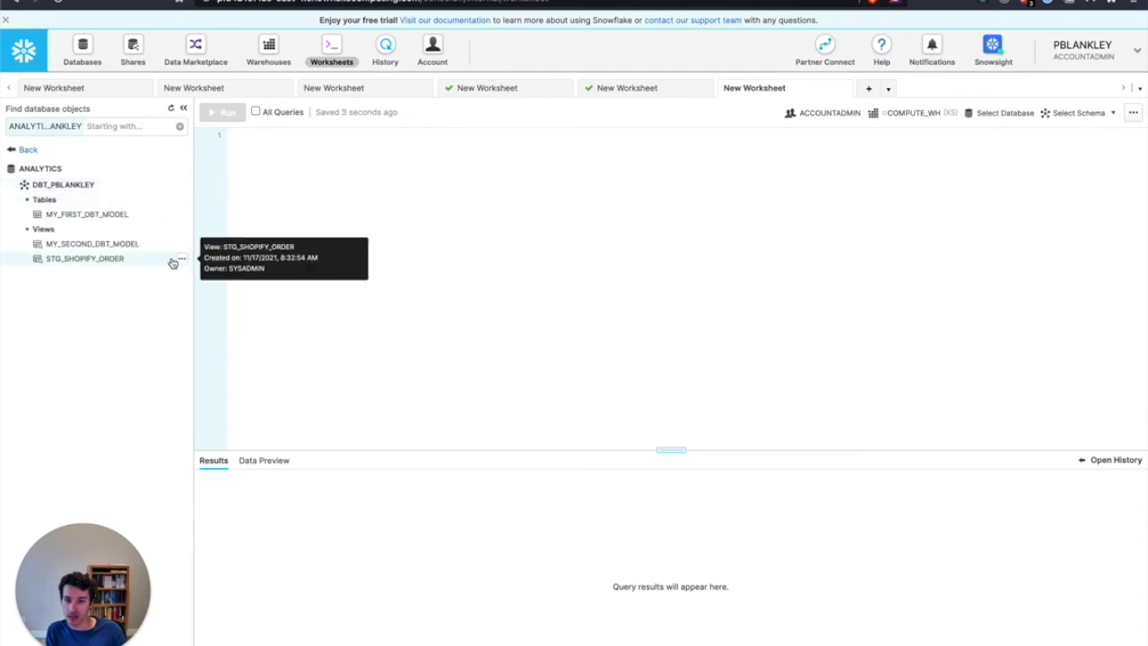
click(182, 259)
click(166, 314)
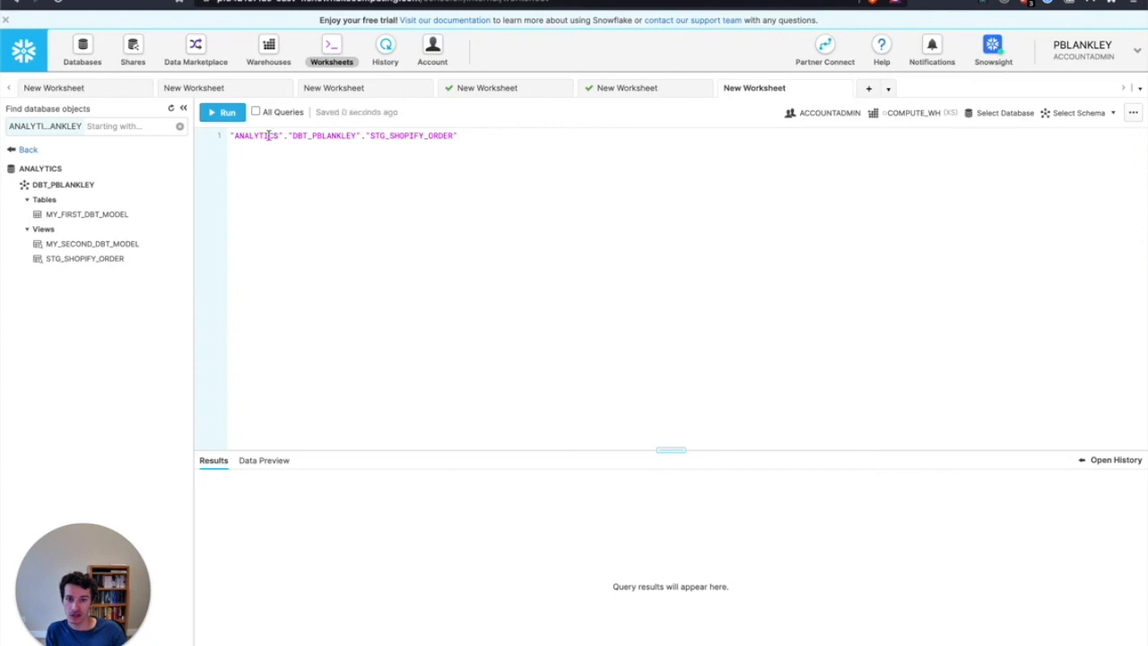
Complete the statement as select * from the STG_SHOPIFY_ORDER view and run the query
text(select * )
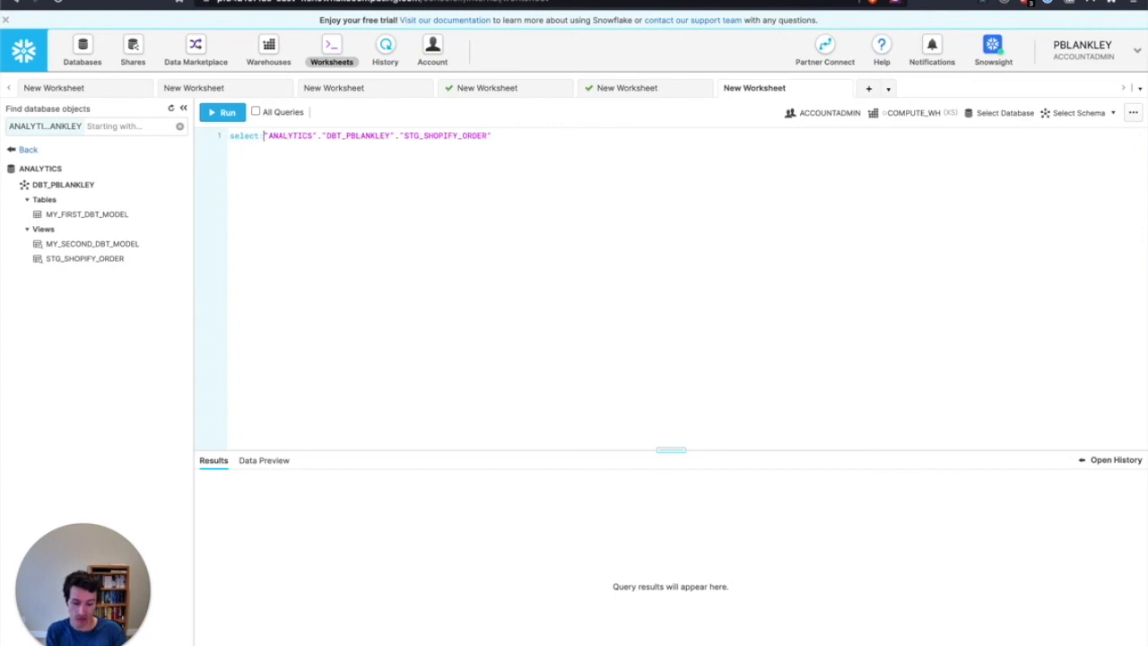
text(from)
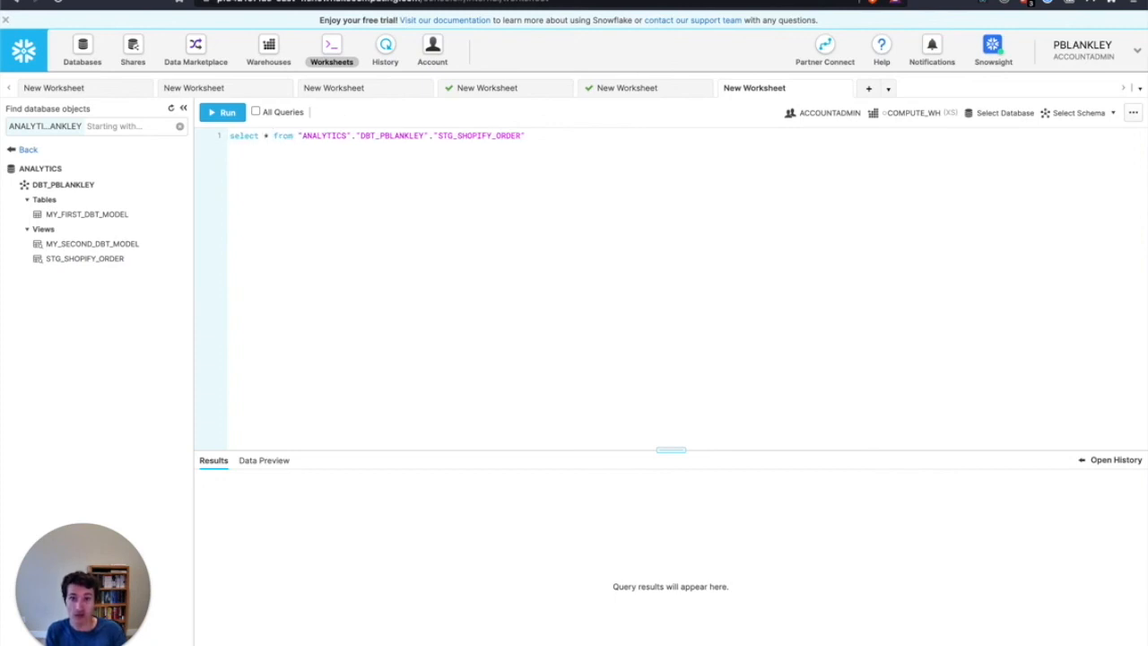
key(ctrl+Return)
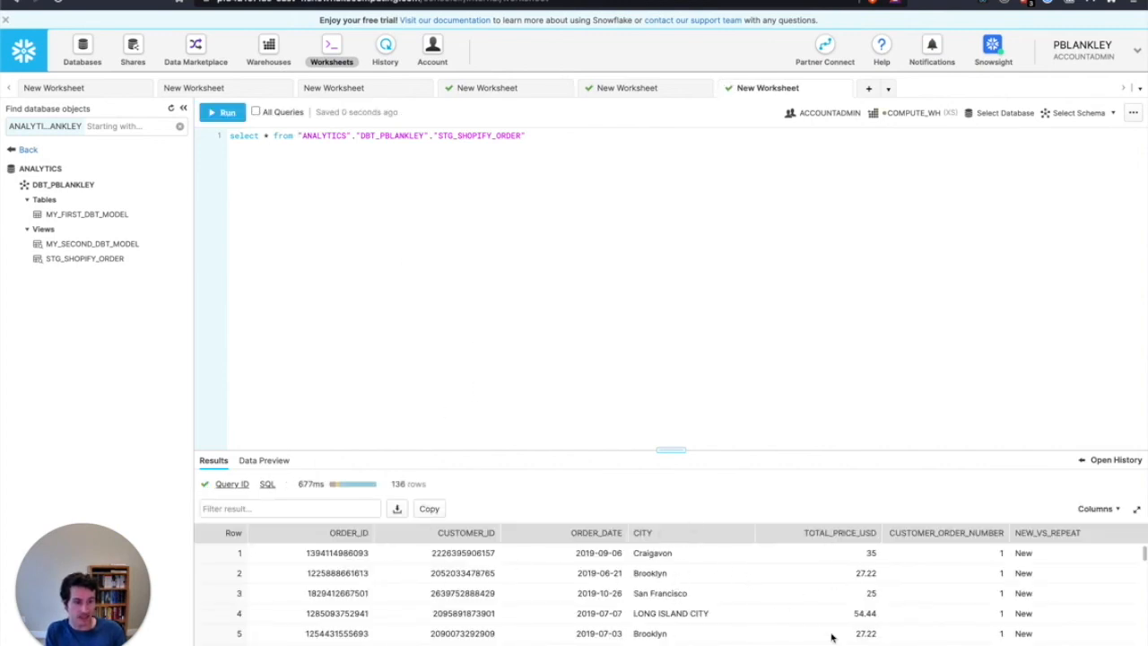
Remove the asterisk from the query and put select and from on separate lines with a blank line between them
double_click(264, 136)
key(Return)
key(Return)
key(BackSpace)
key(Return)
key(Up)
key(Right)
key(BackSpace)
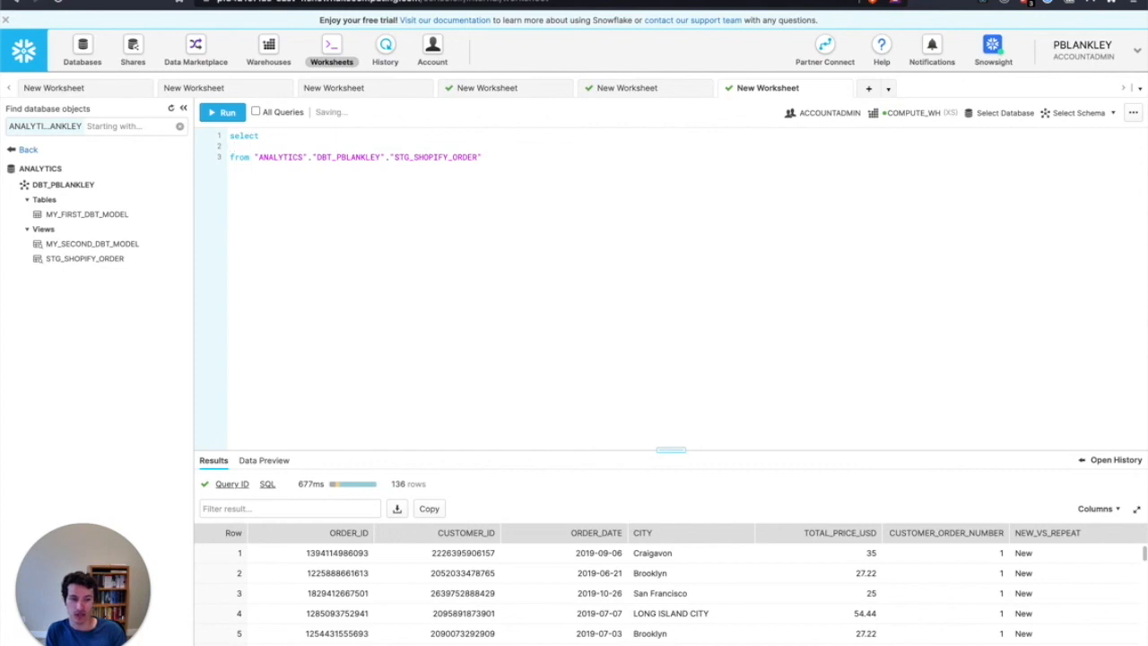
Select city and sum(total_price_usd) from STG_SHOPIFY_ORDER, add group by 1 and run the query
text(city,)
key(Return)
text(sum()
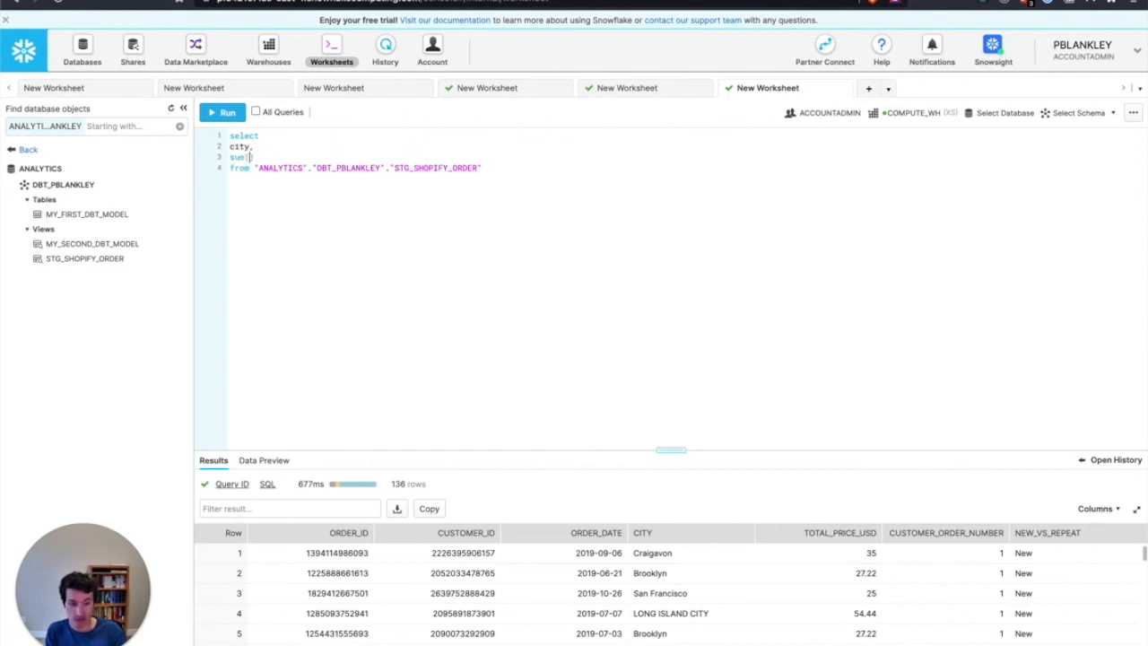
text(total_price_usd)
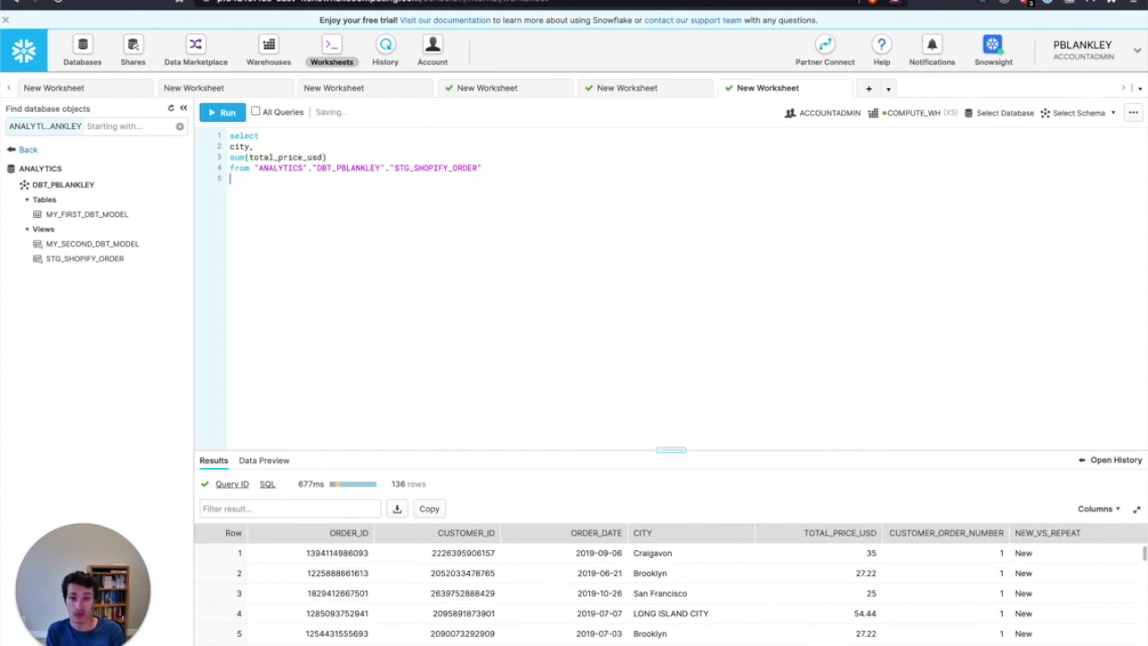
text(group by 1)
key(ctrl+Return)
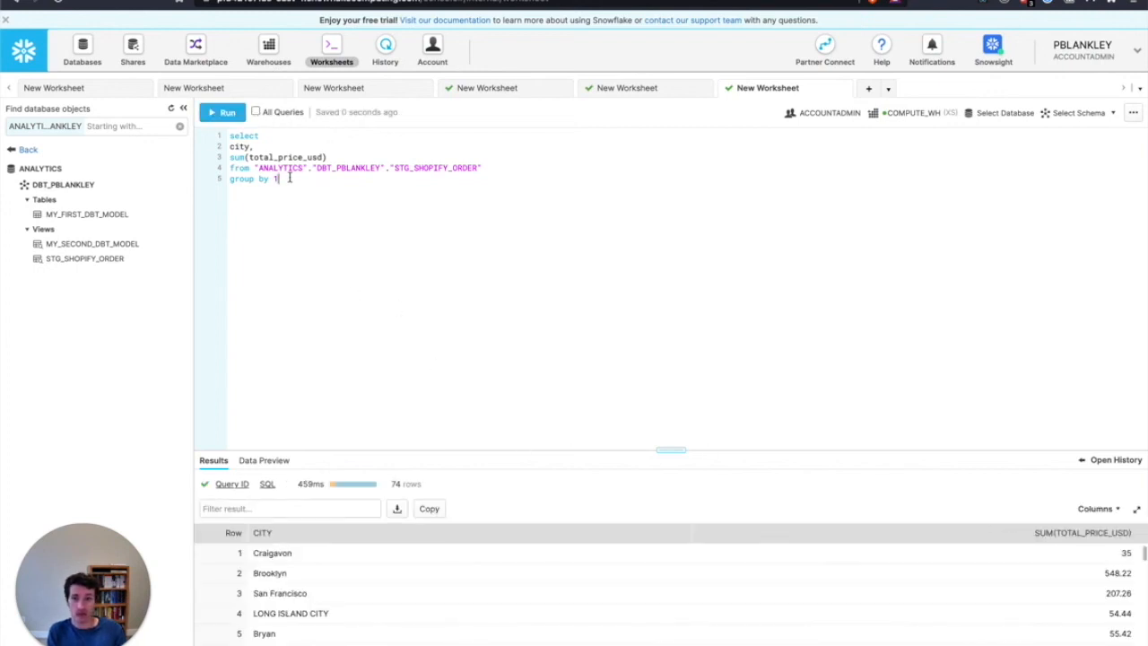
Order the city totals by sum(total_price_usd), run the query, and rerun it with desc added
key(Return)
text(order by)
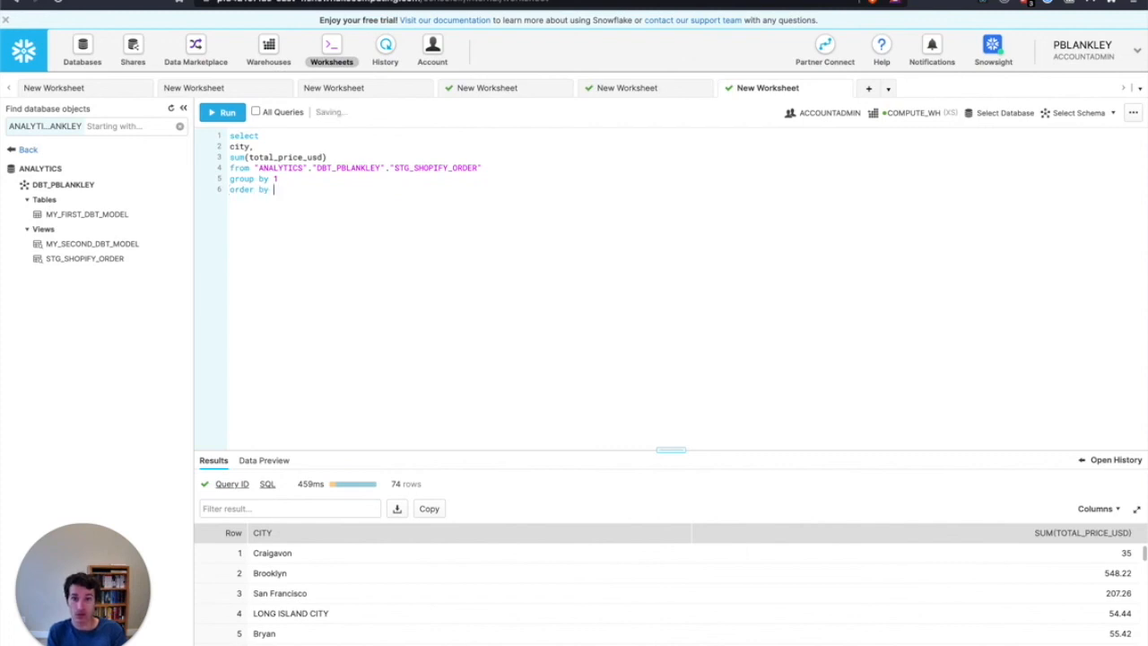
click(339, 157)
click(300, 190)
text(sum(total_price_usd))
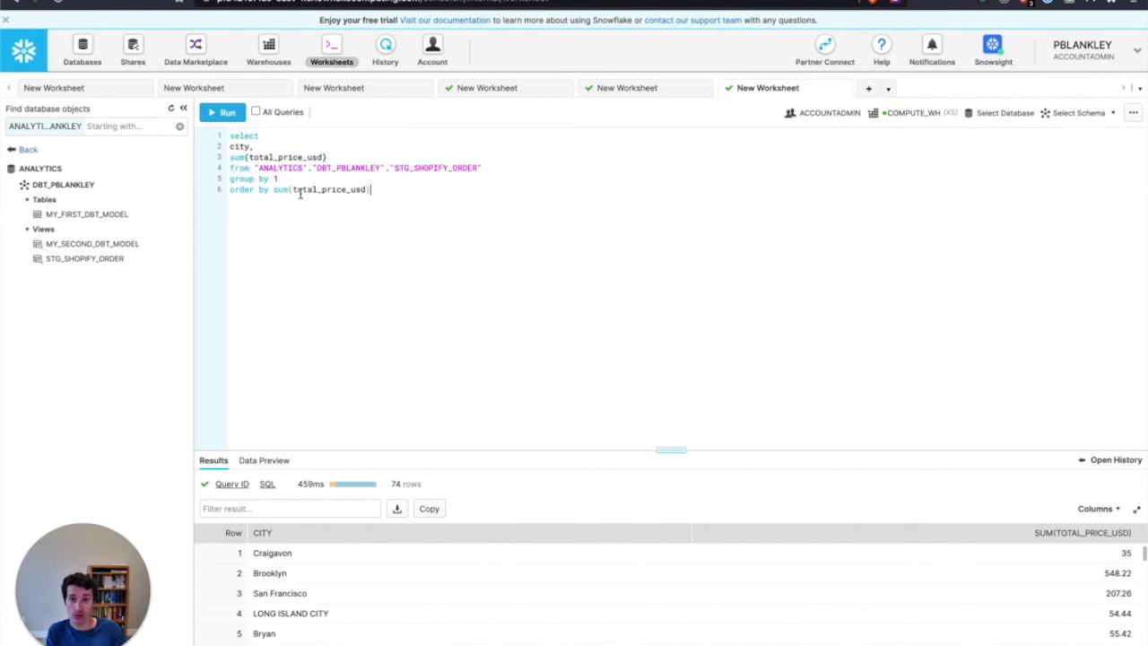
key(ctrl+Return)
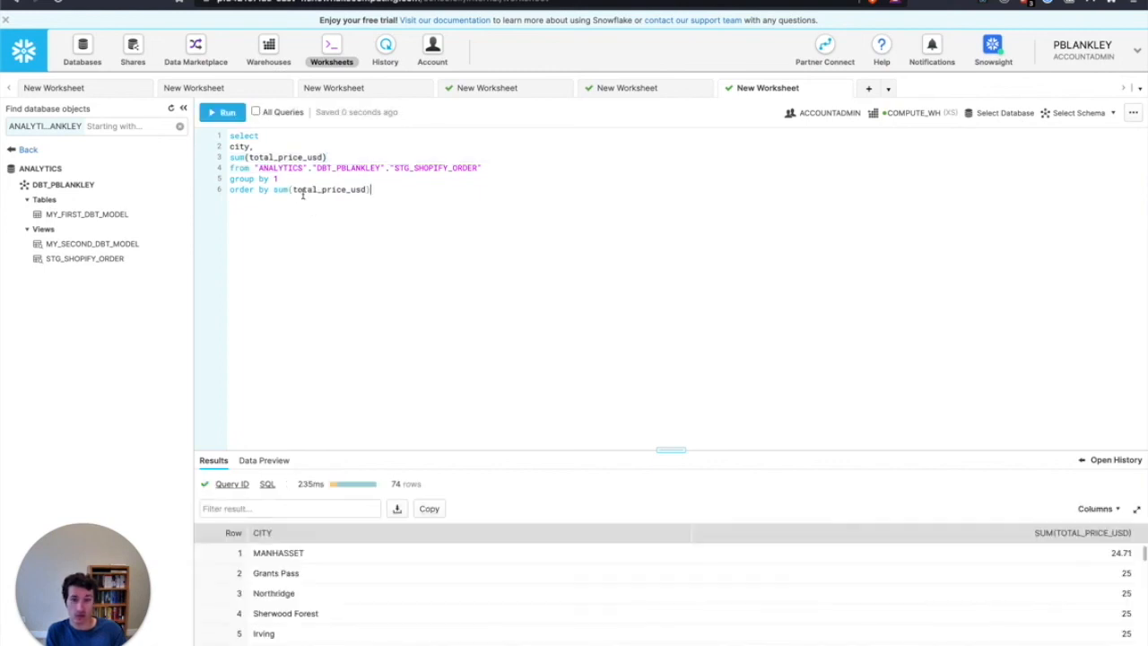
text(desc)
key(ctrl+Return)
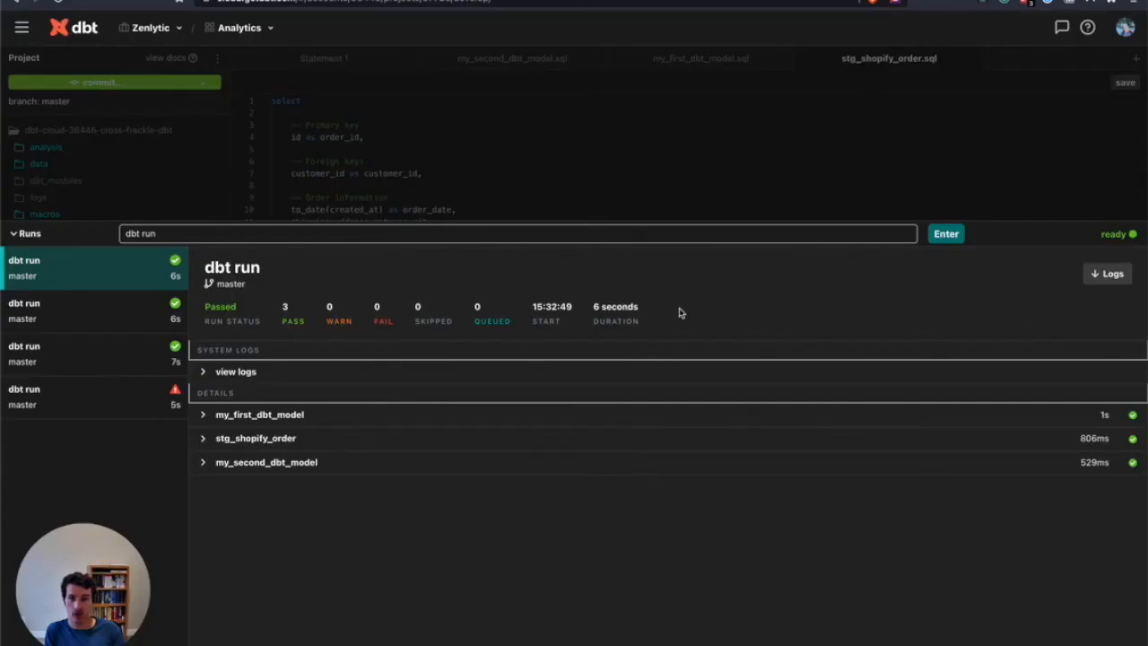
Switch back to dbt Cloud, collapse the run results and place the cursor on empty line 13 of stg_shopify_order.sql
click(687, 176)
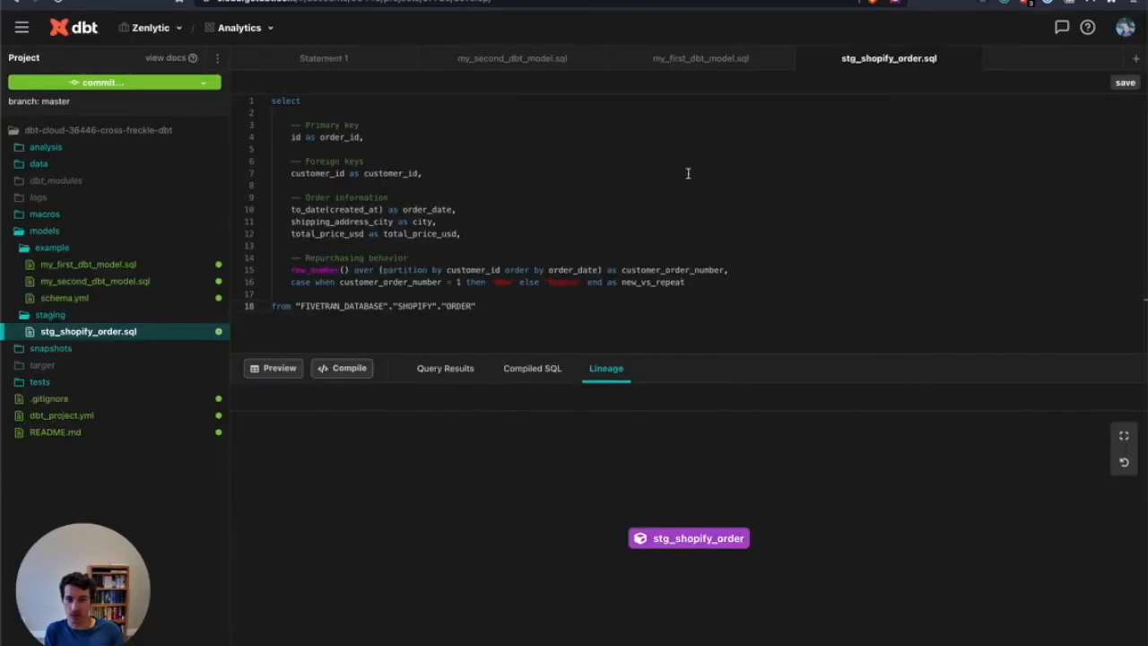
click(570, 244)
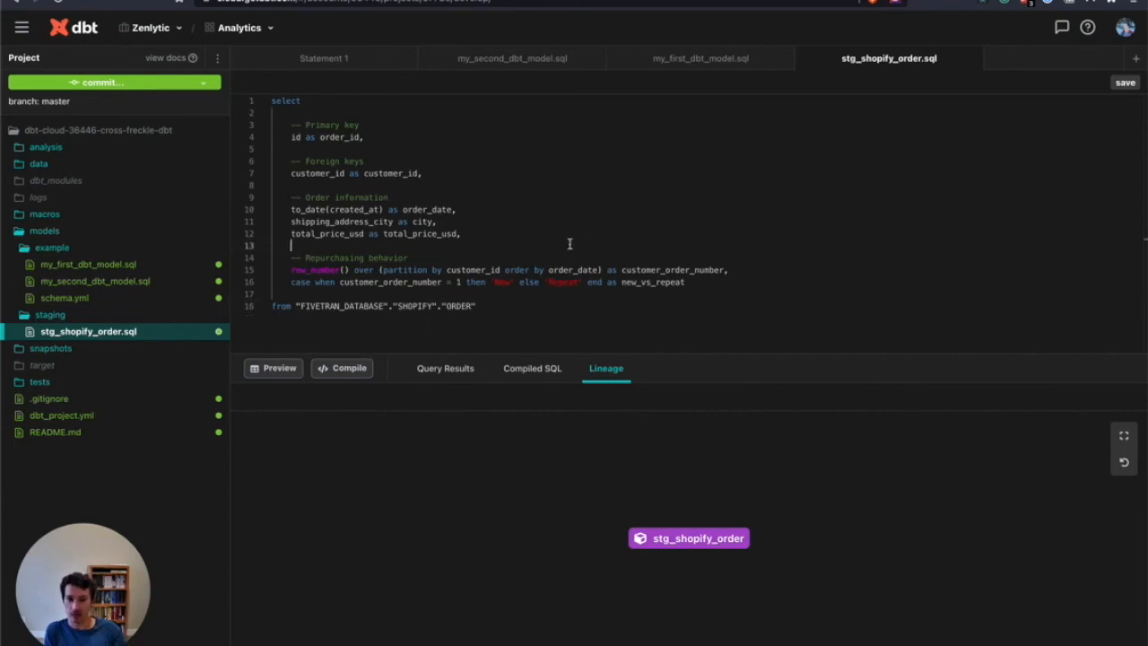